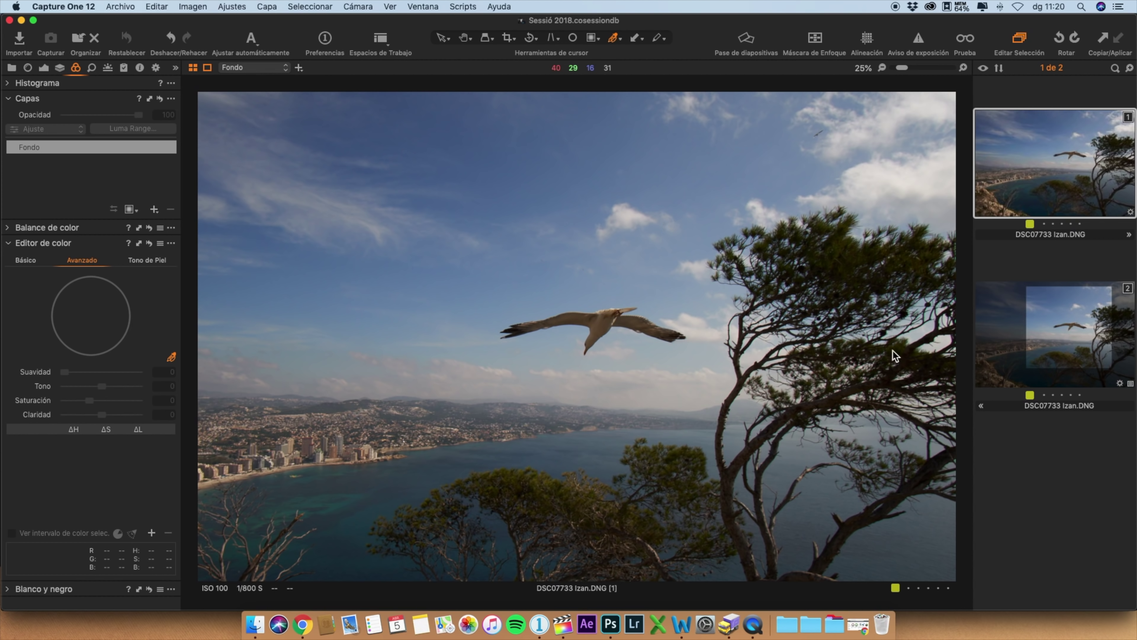
Select the cropped second variant of the seagull photo, enable its Generales layer and review that layer's exposure adjustments
left_click(1075, 331)
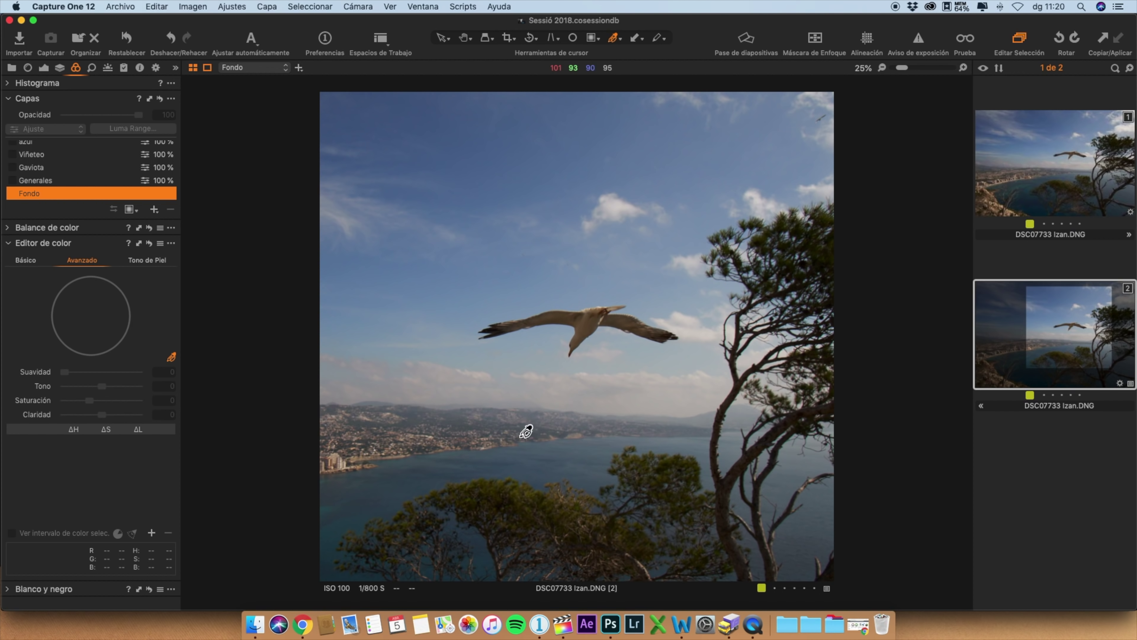
left_click(48, 181)
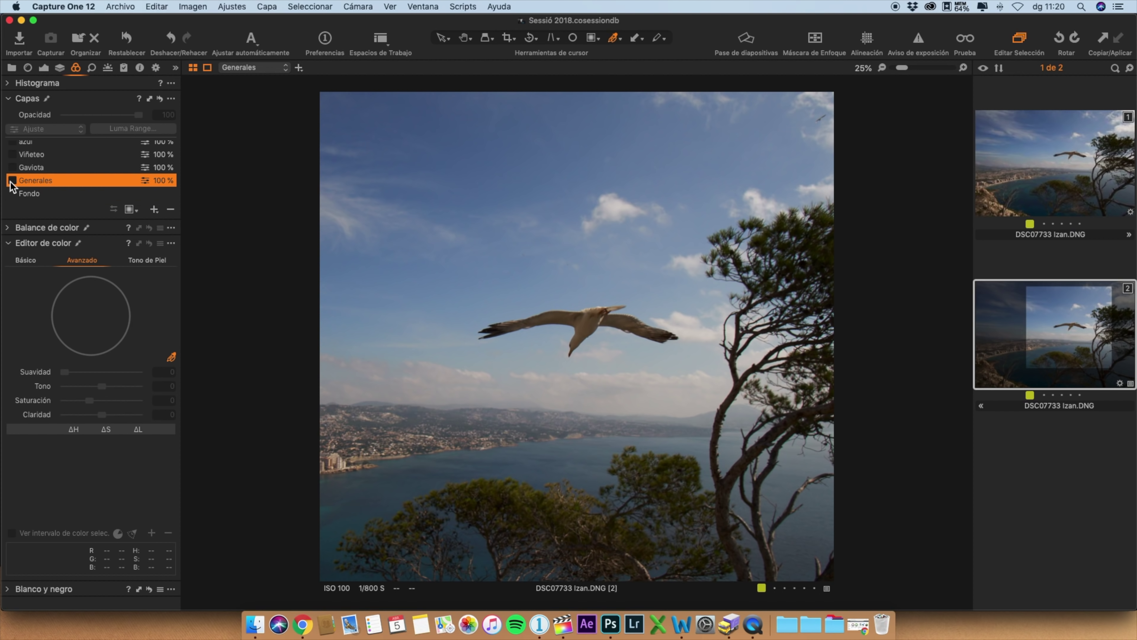
left_click(12, 181)
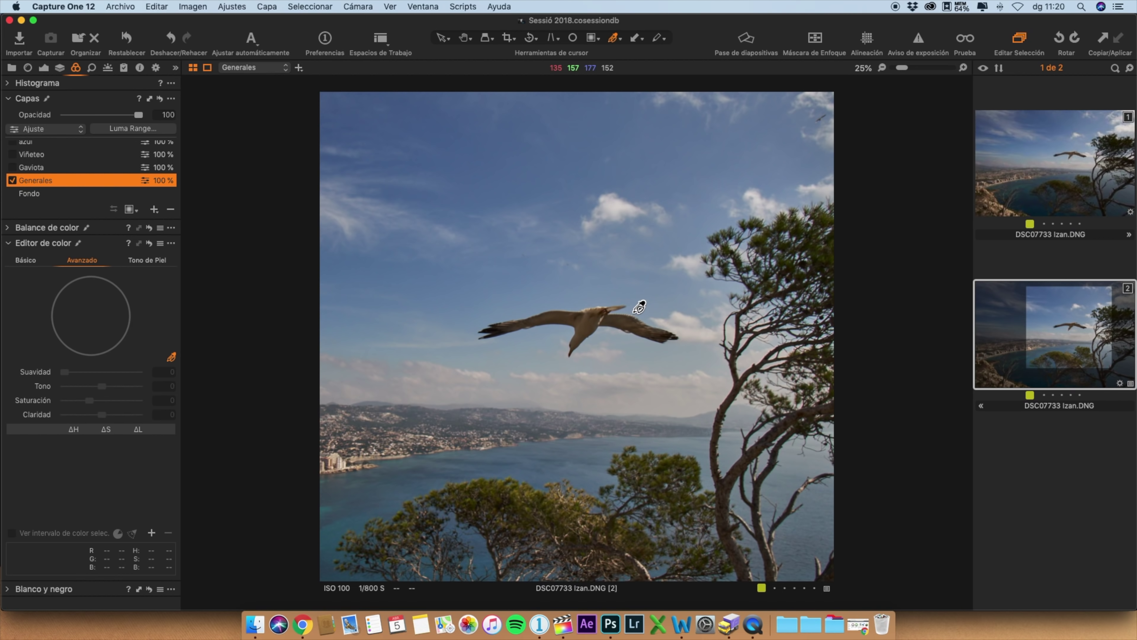
left_click(46, 69)
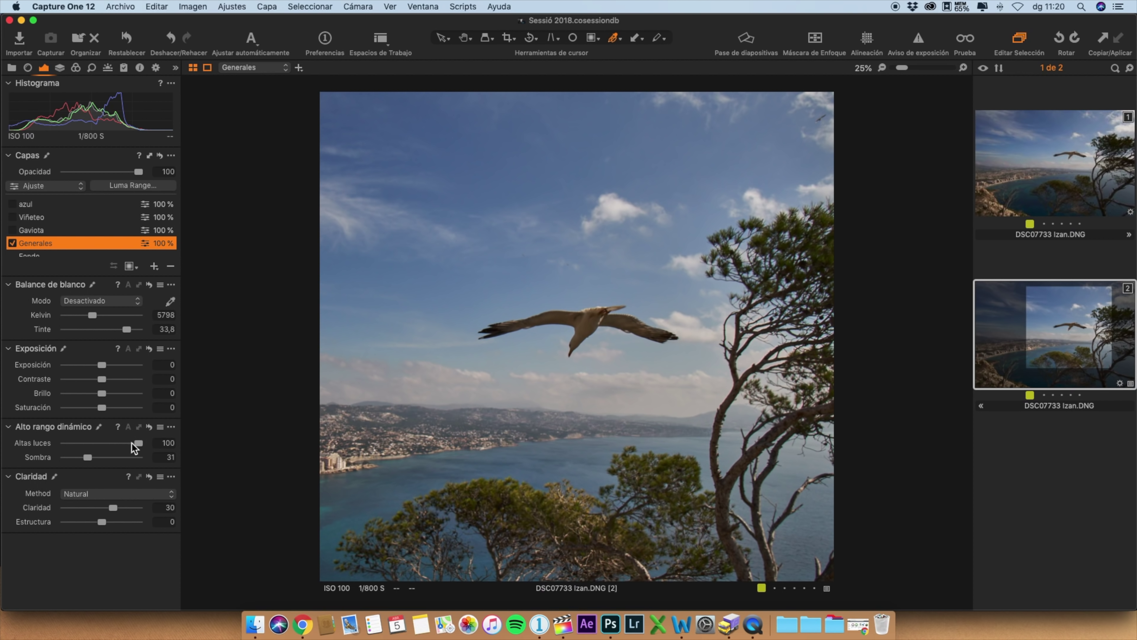
left_click_drag(137, 442, 85, 457)
Enable the Gaviota layer and switch it off and on to compare its effect on the seagull
left_click(12, 231)
left_click(13, 230)
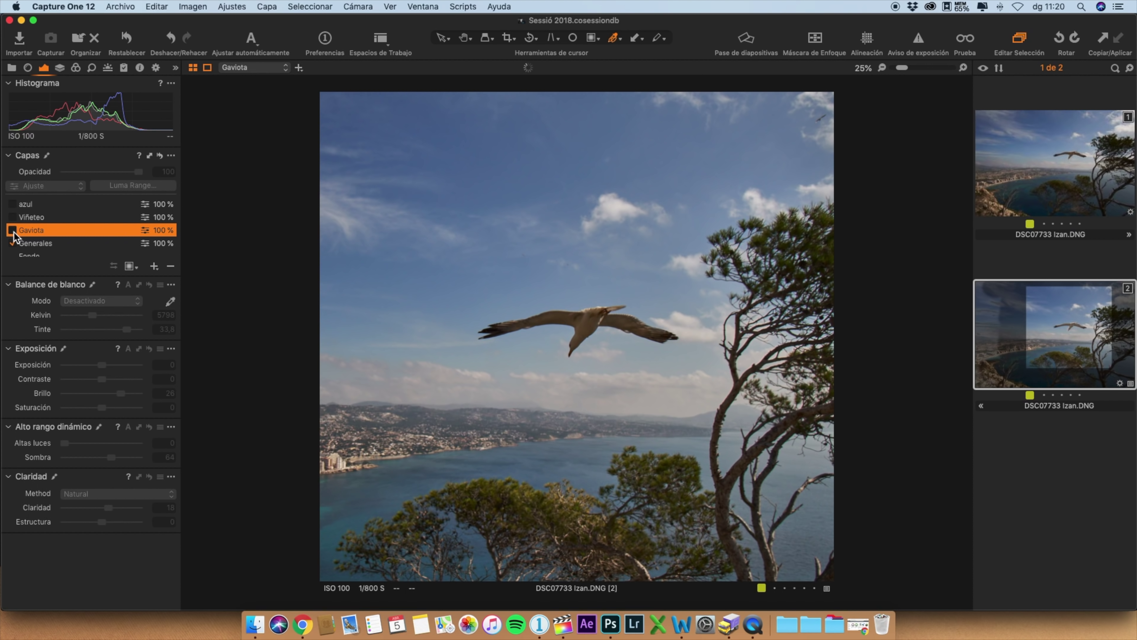
left_click(13, 229)
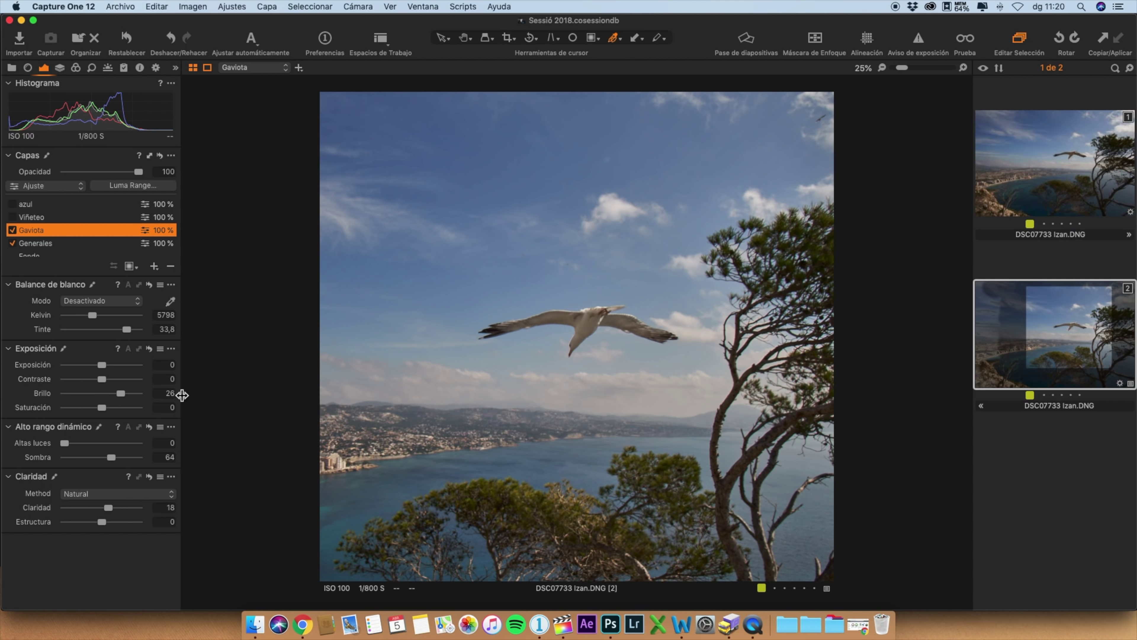
left_click(11, 230)
left_click(12, 230)
Enable the Viñeteo layer, check its radial mask and compare the image with and without the vignette
left_click(31, 217)
left_click(12, 217)
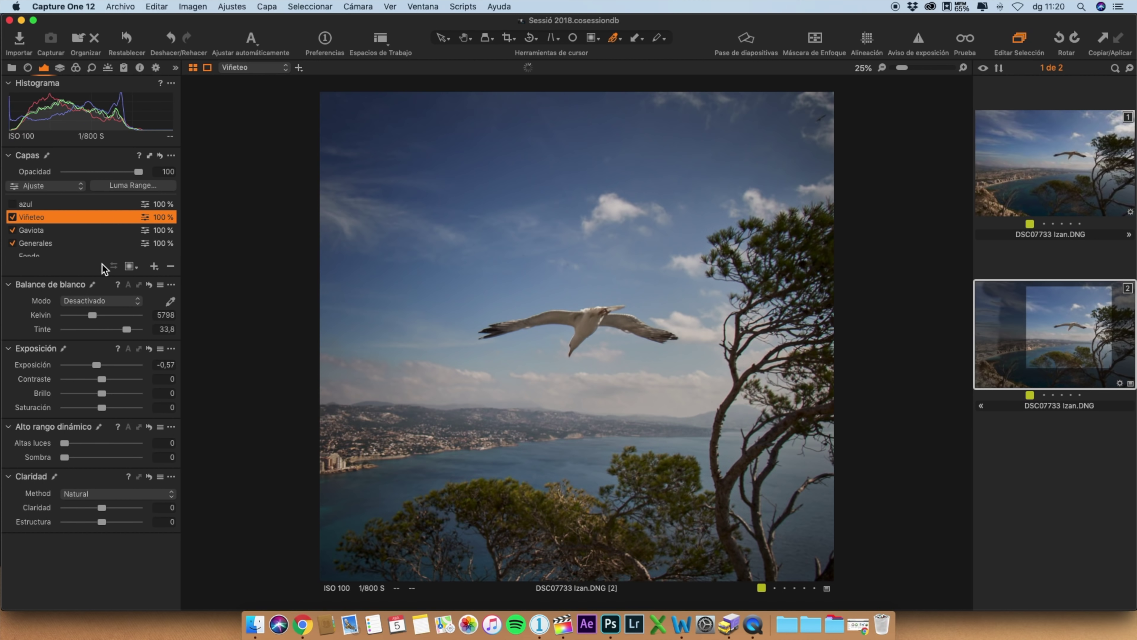
key("t")
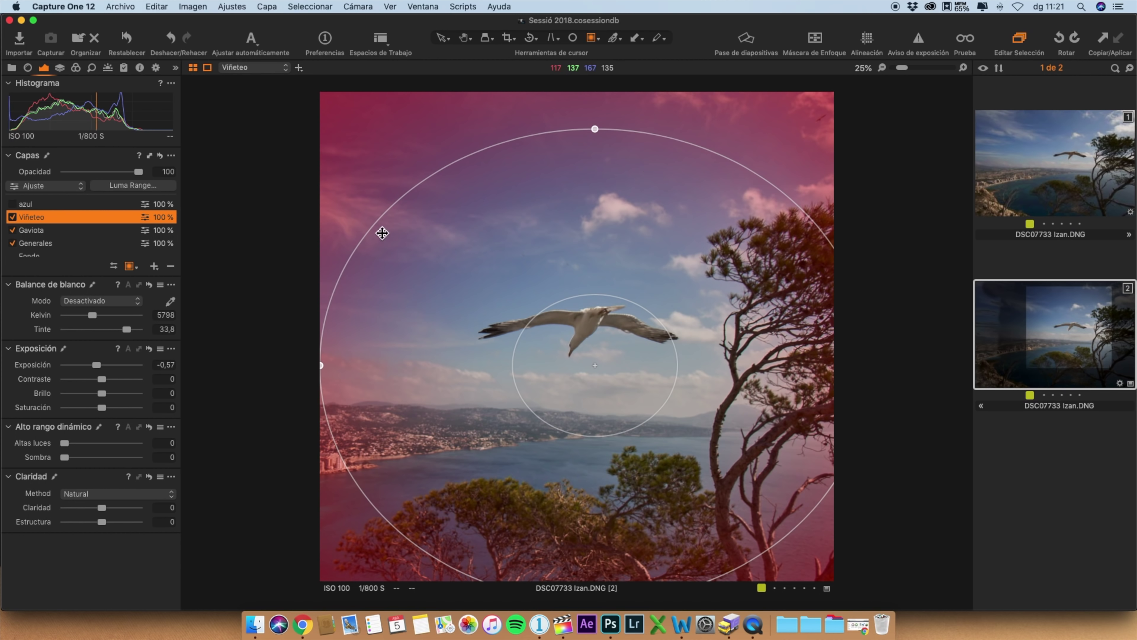
key("m")
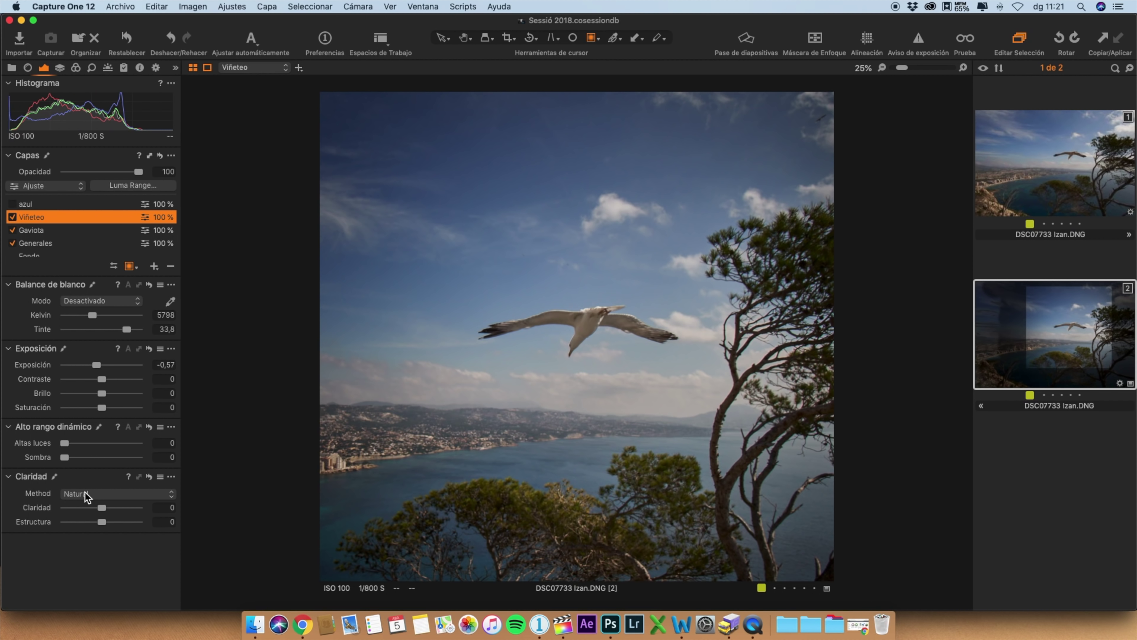
left_click(12, 218)
left_click(12, 217)
Enable the azul layer and check the extent of its mask
left_click(12, 203)
left_click(26, 204)
key("m")
key("m")
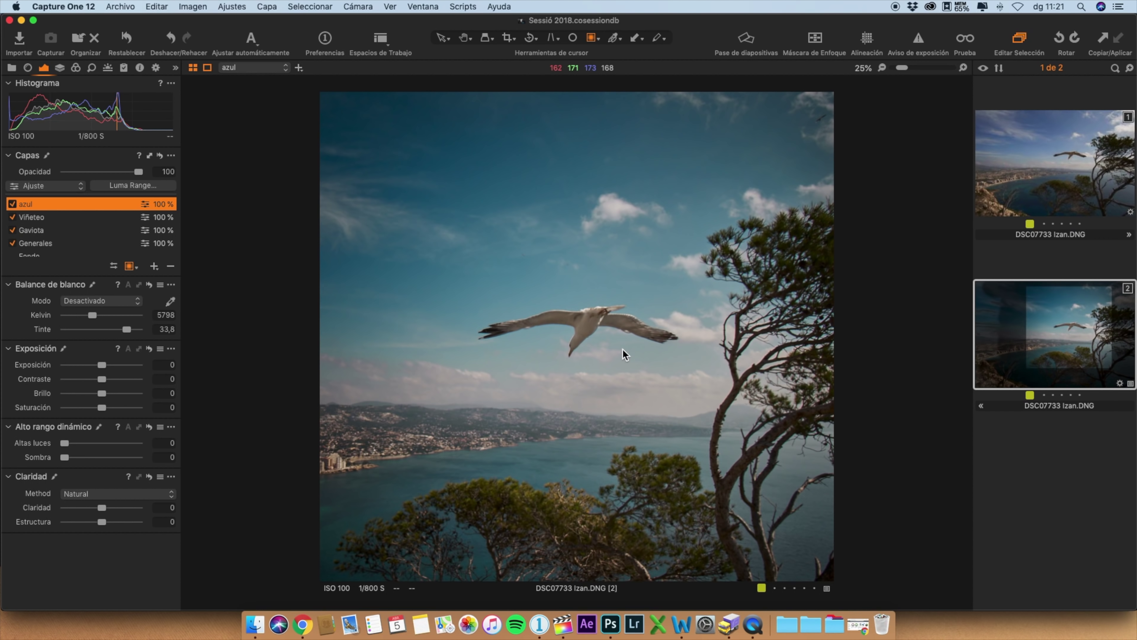
Sample the blue of the sky in the azul layer's advanced colour editor and examine the hue adjustment
left_click(76, 67)
left_click(172, 358)
left_click(412, 321)
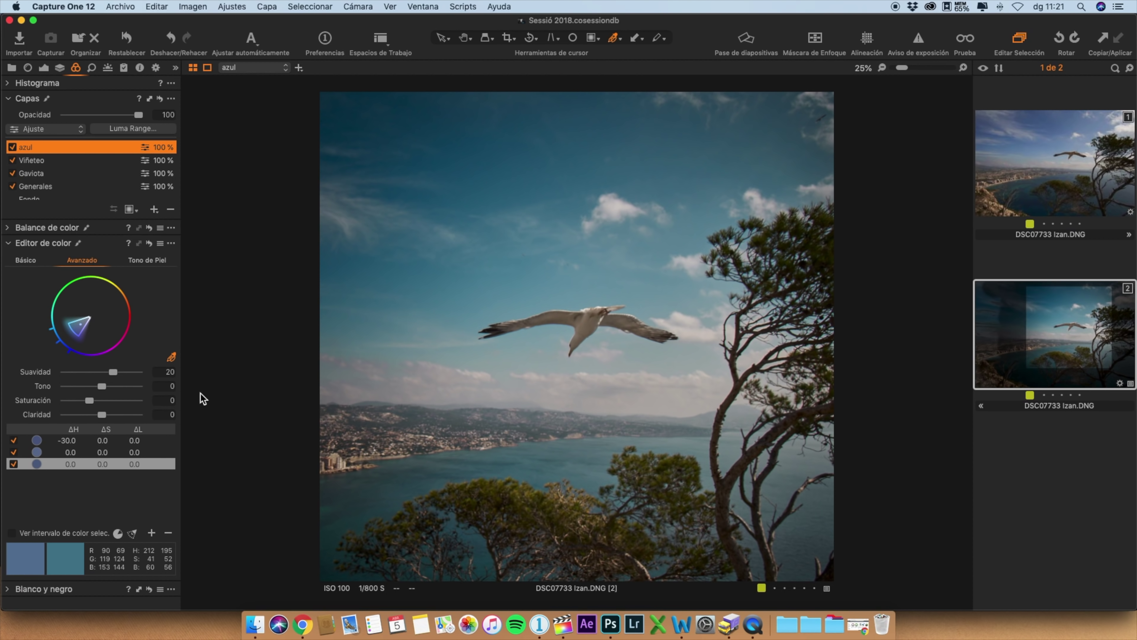
mouse_move(102, 386)
left_mouse_down()
mouse_move(63, 389)
mouse_move(155, 397)
mouse_move(104, 393)
left_mouse_up()
Send the second variant to Adobe Photoshop 2020 as an uncompressed 16-bit TIFF, Adobe RGB (1998), 300 ppi, 100% scale
right_click(1049, 342)
mouse_move(952, 336)
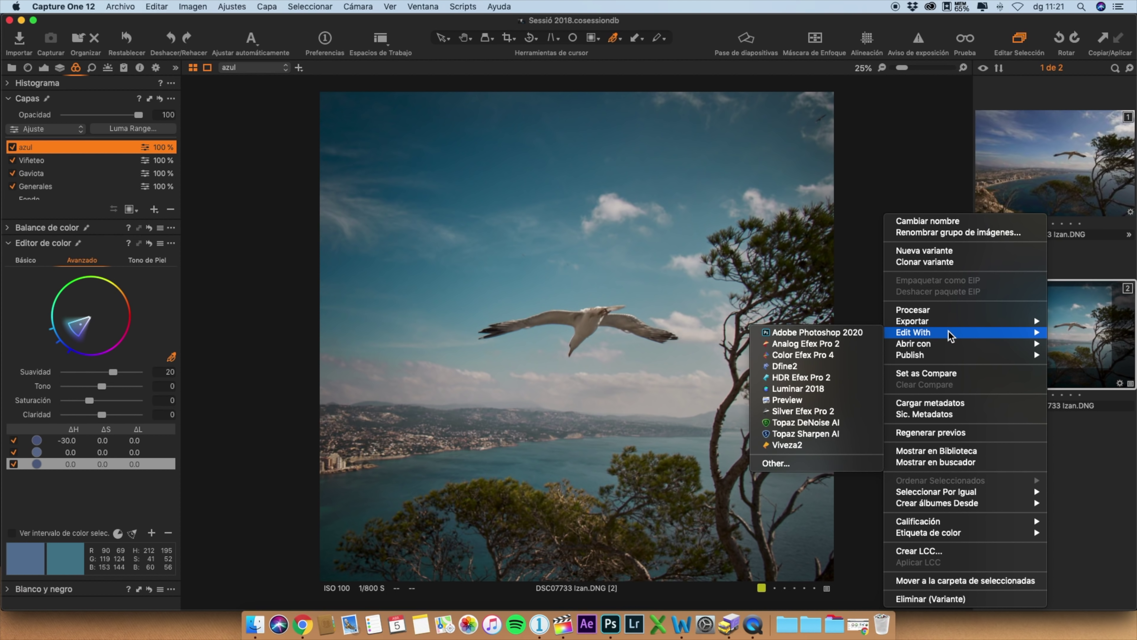
left_click(804, 332)
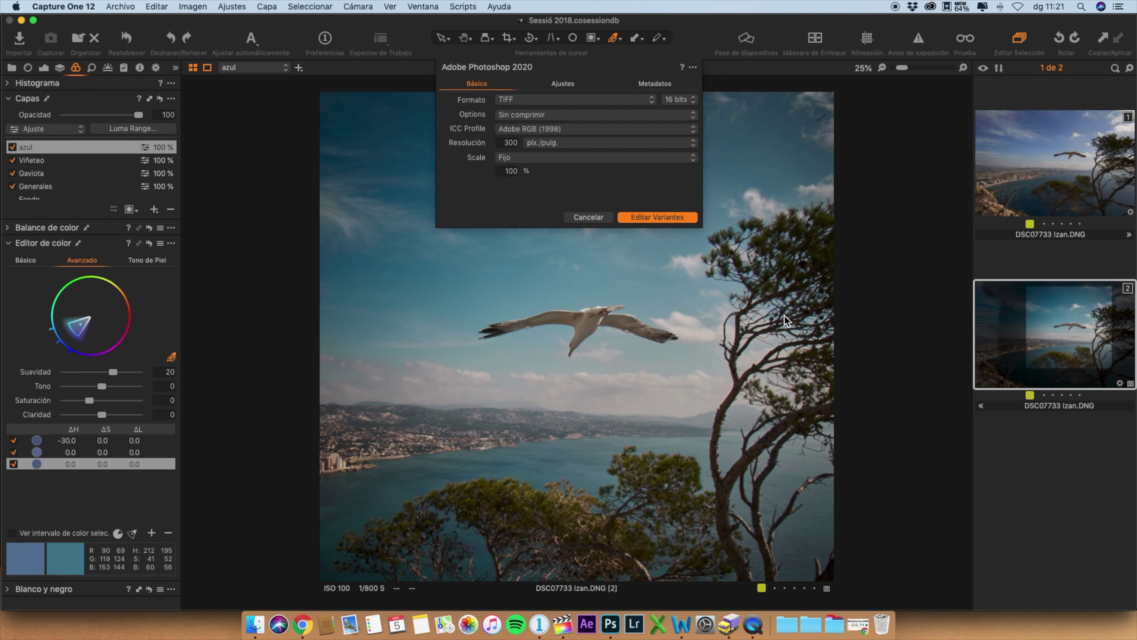
left_click(638, 216)
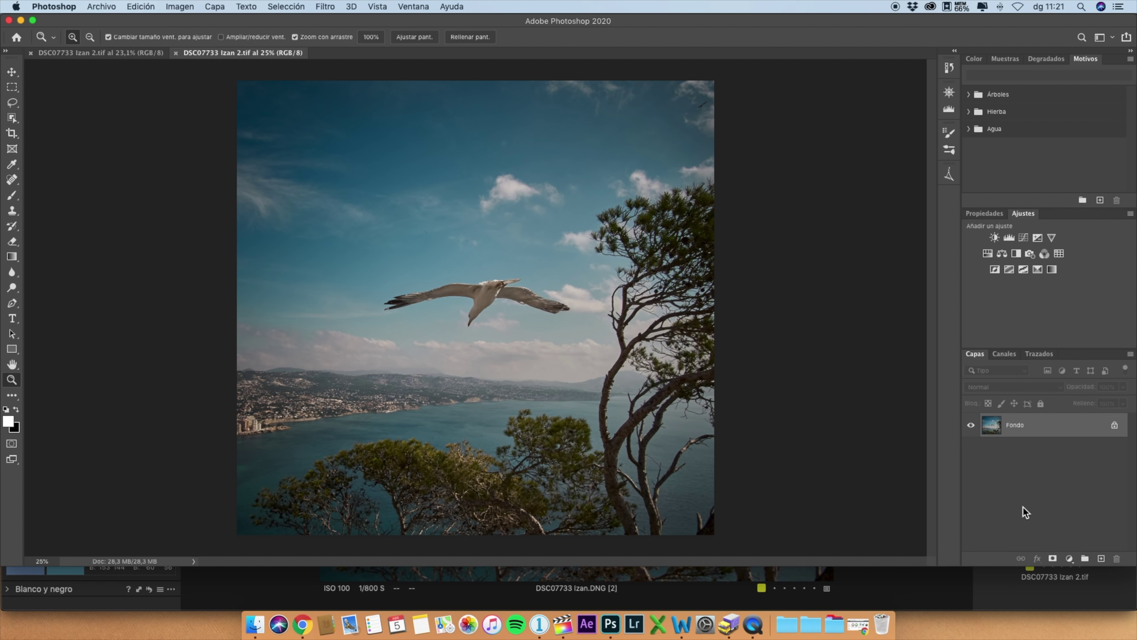
Duplicate the background layer and open the radial blur filter for the copy
key("super+j")
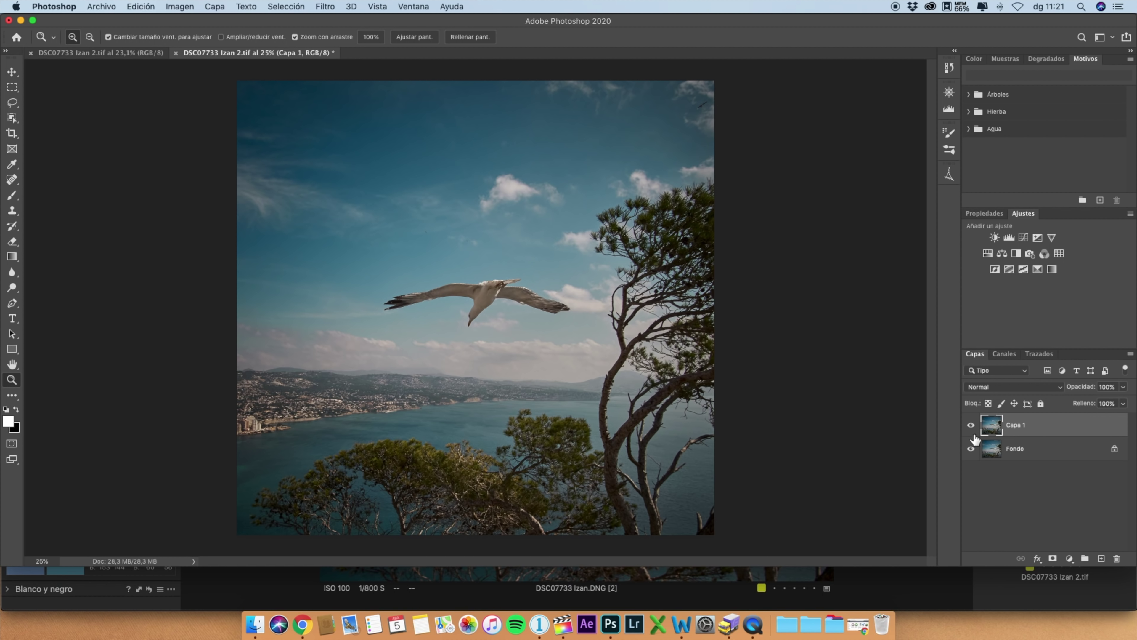
left_click(329, 9)
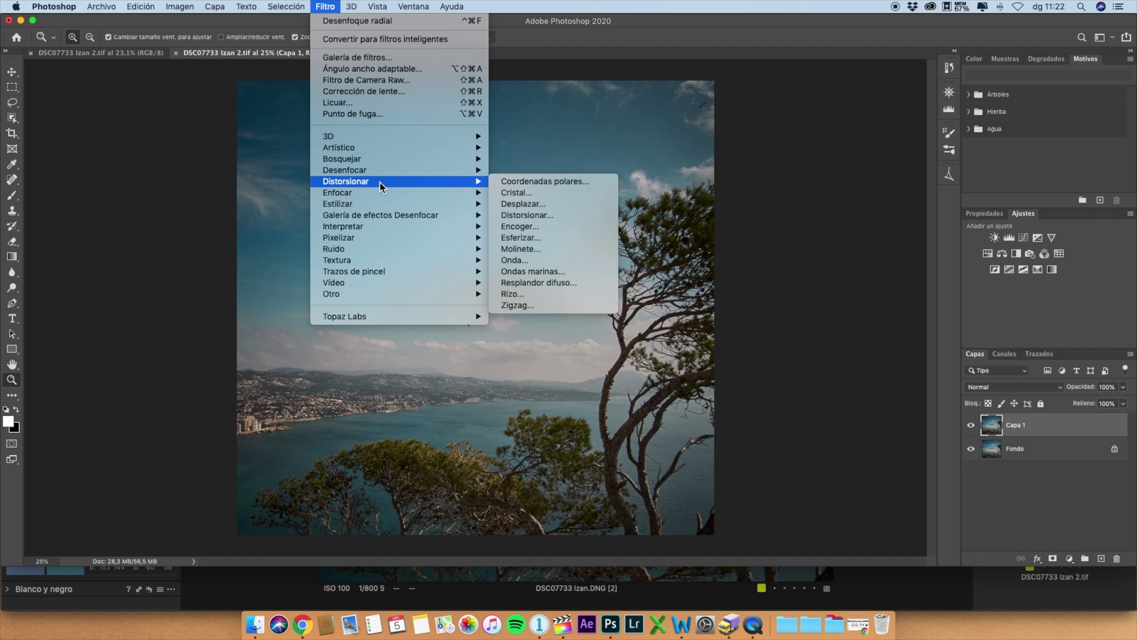
mouse_move(373, 171)
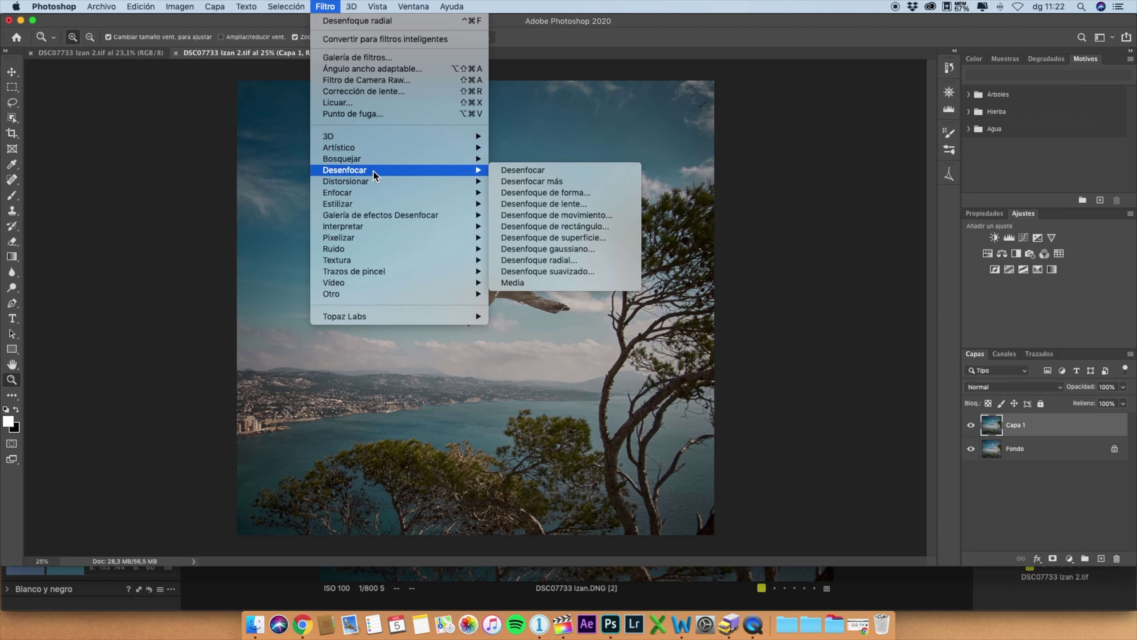
left_click(526, 260)
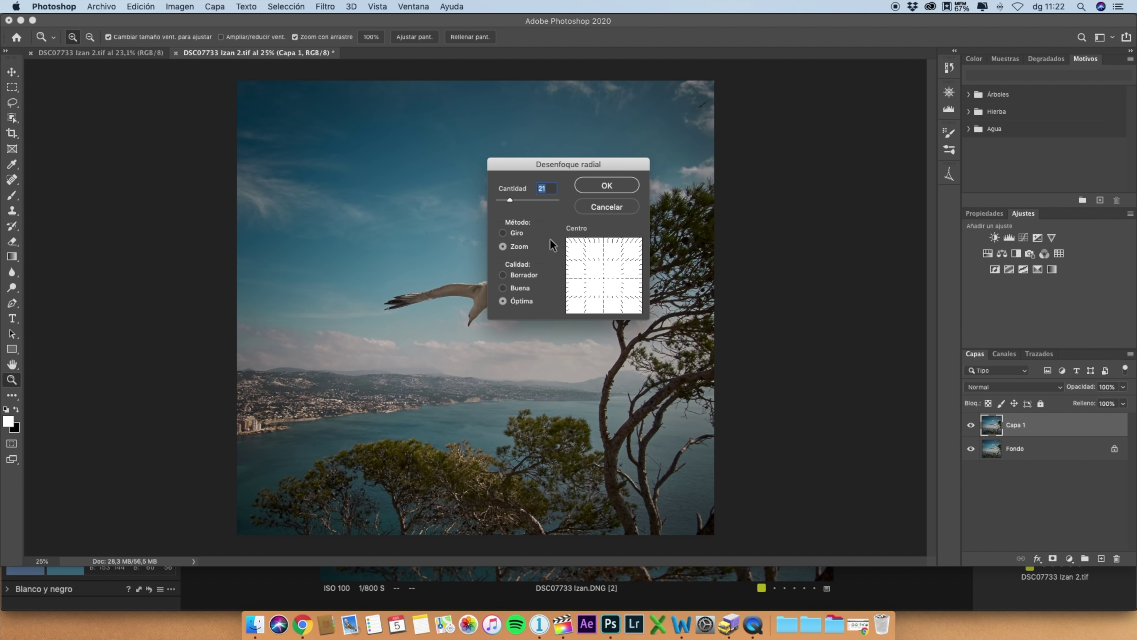
Compare the Giro and Zoom methods and apply the radial blur with Zoom, Óptima quality and an amount of about 21
left_click(502, 232)
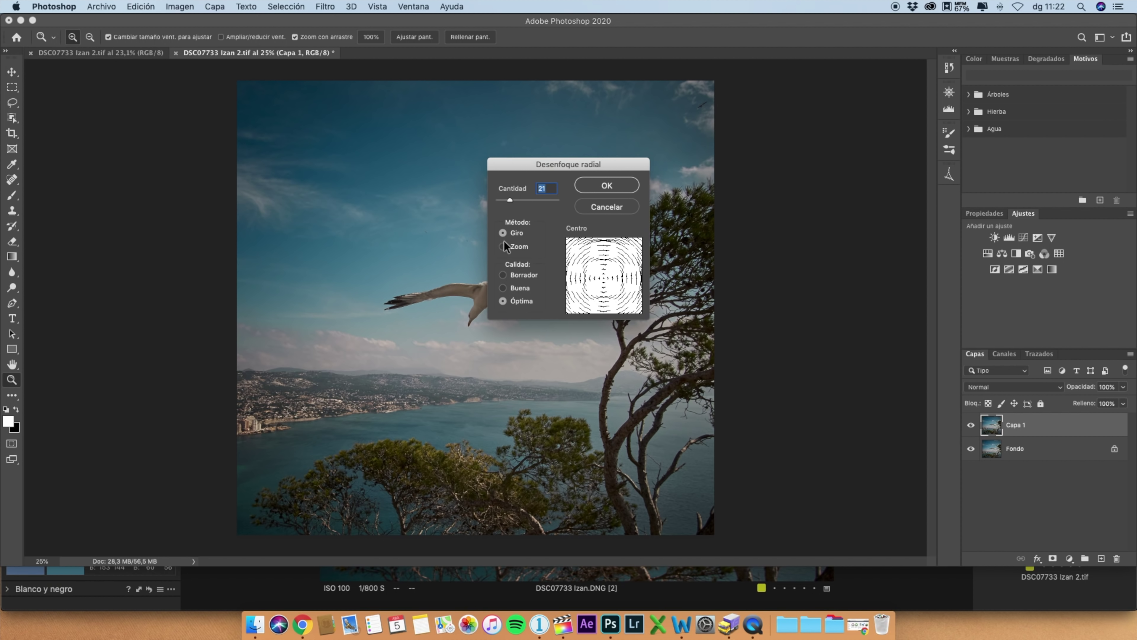
left_click(503, 246)
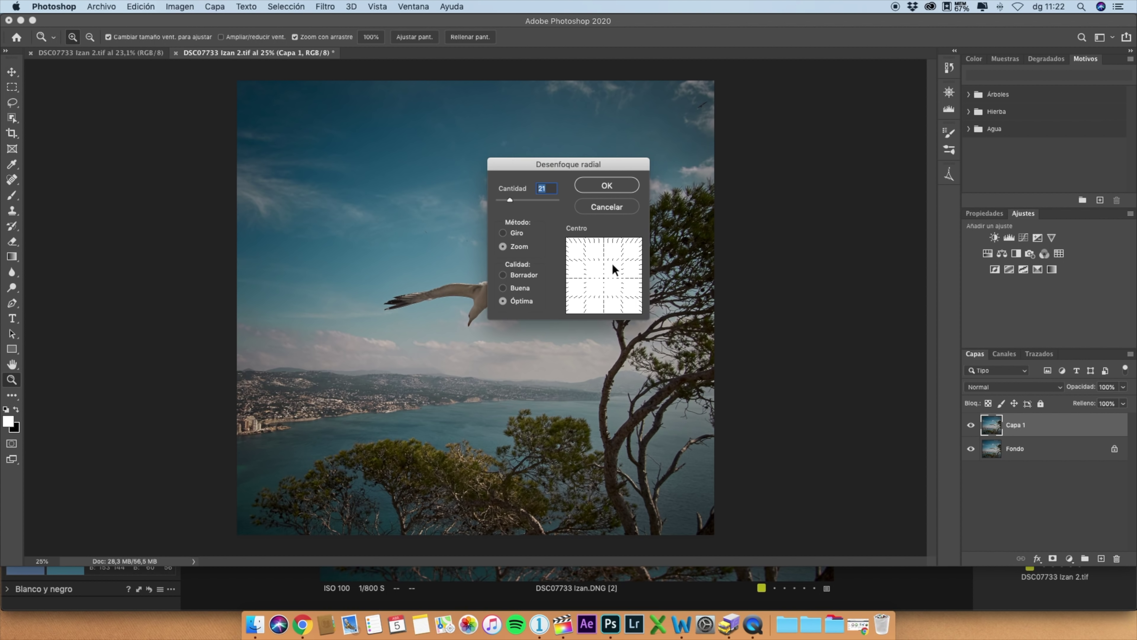
left_click(502, 233)
left_click(505, 247)
left_click(503, 232)
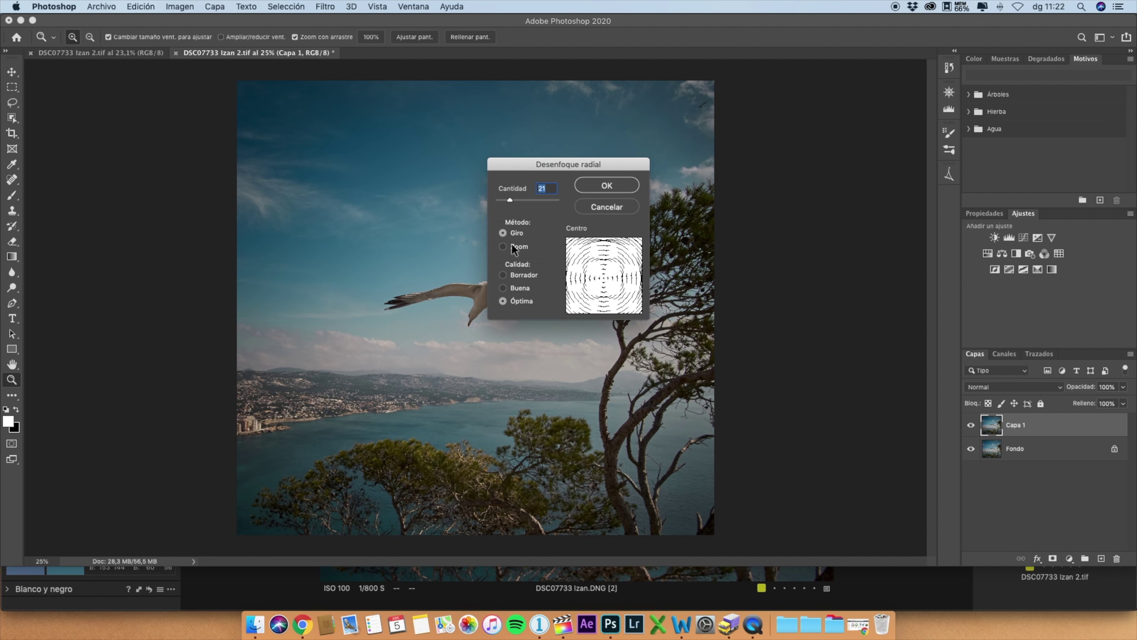
left_click(504, 247)
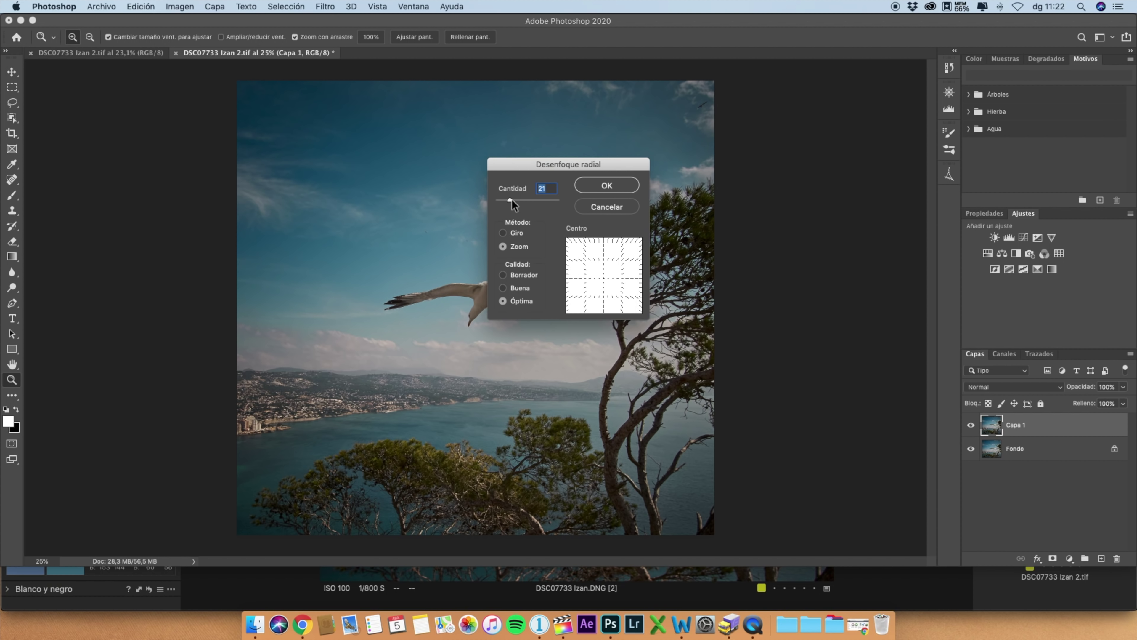
left_click_drag(511, 200, 512, 200)
left_click(613, 189)
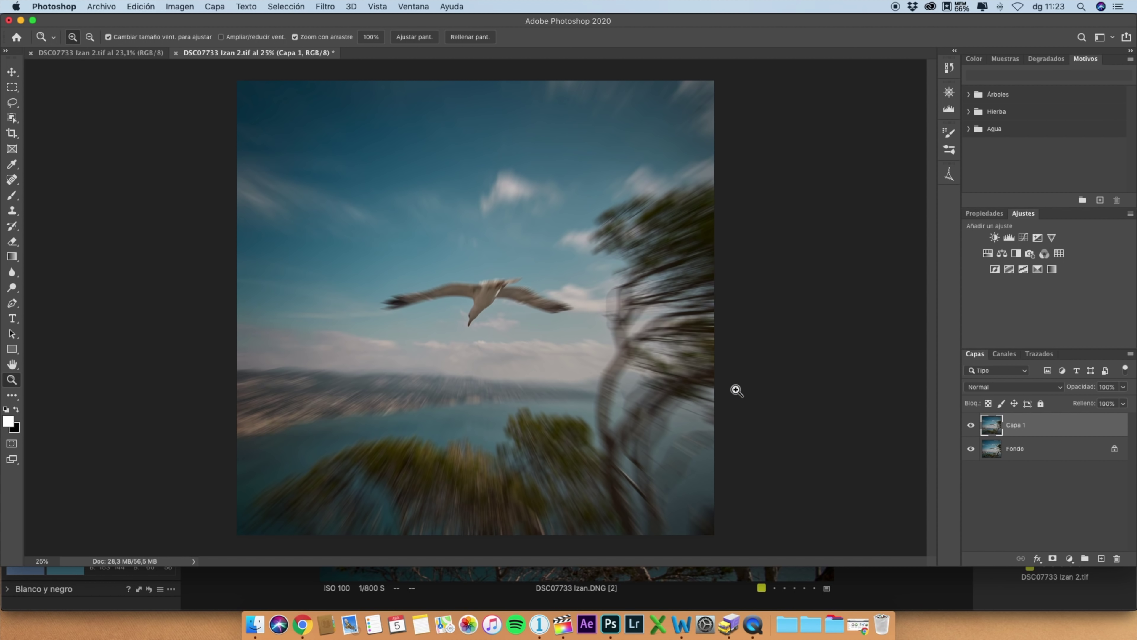
Add a white layer mask to Capa 1 and keep black (000000) as the foreground colour
left_click(1054, 558)
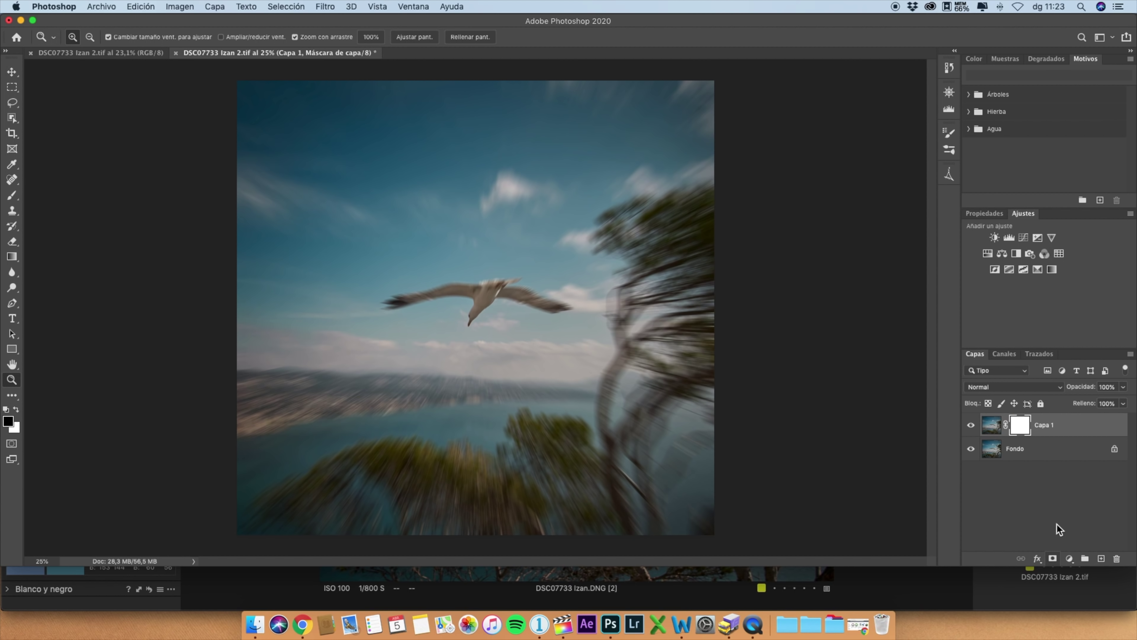
left_click(8, 422)
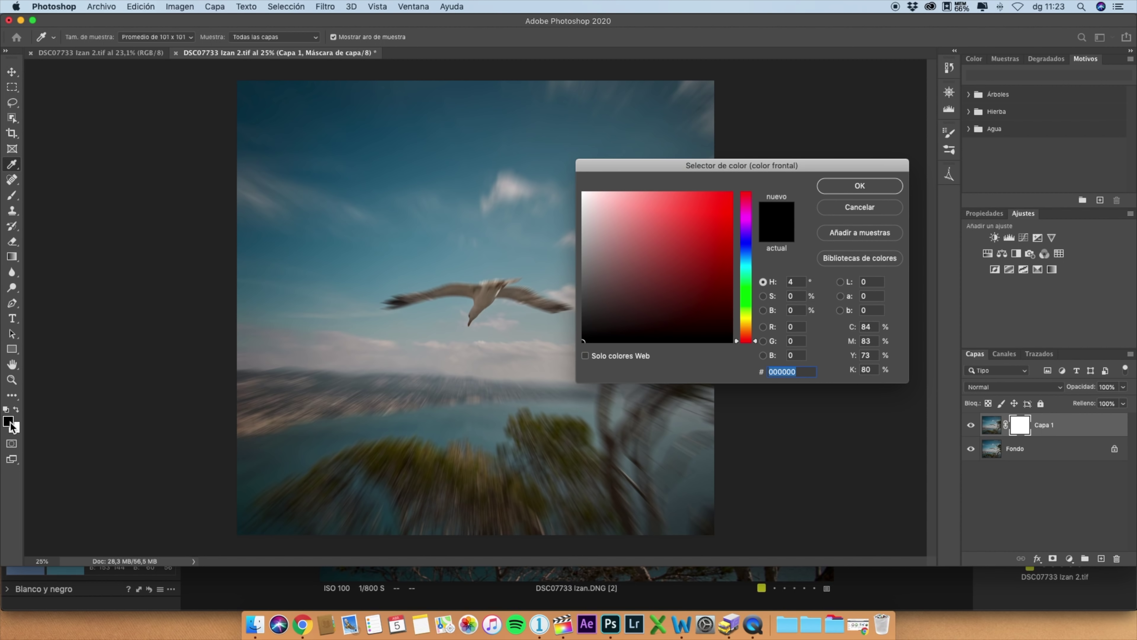
left_click(872, 186)
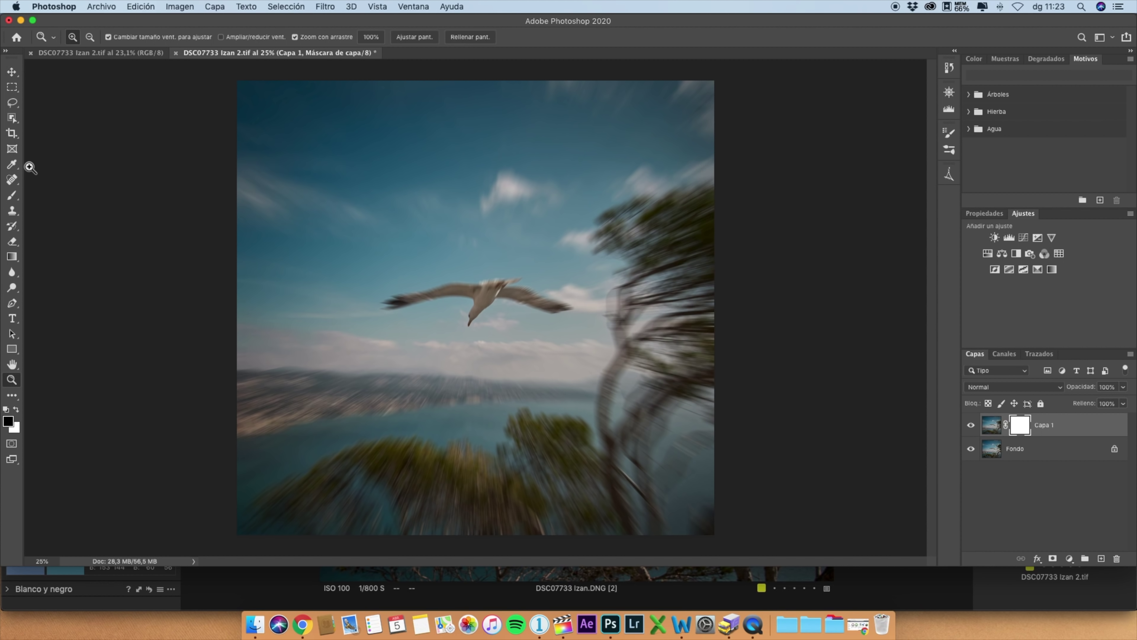
Set a brush of about 105 px and paint black on the mask over the seagull's wings and body to remove the blur there
left_click(12, 195)
right_click(446, 252)
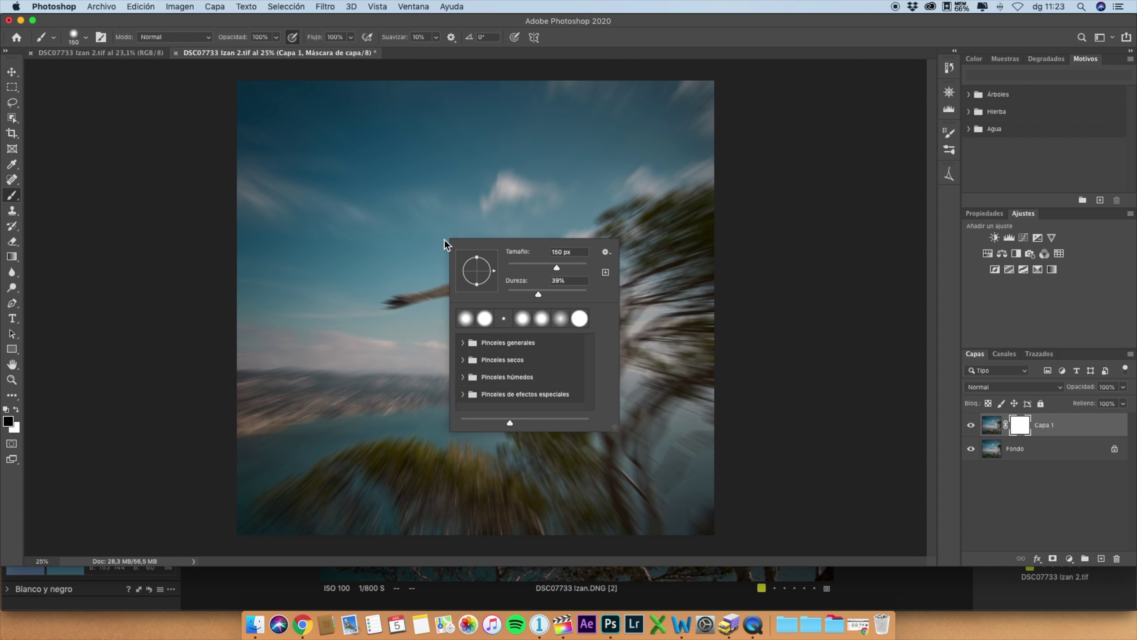
left_click_drag(555, 269, 550, 271)
left_click(396, 301)
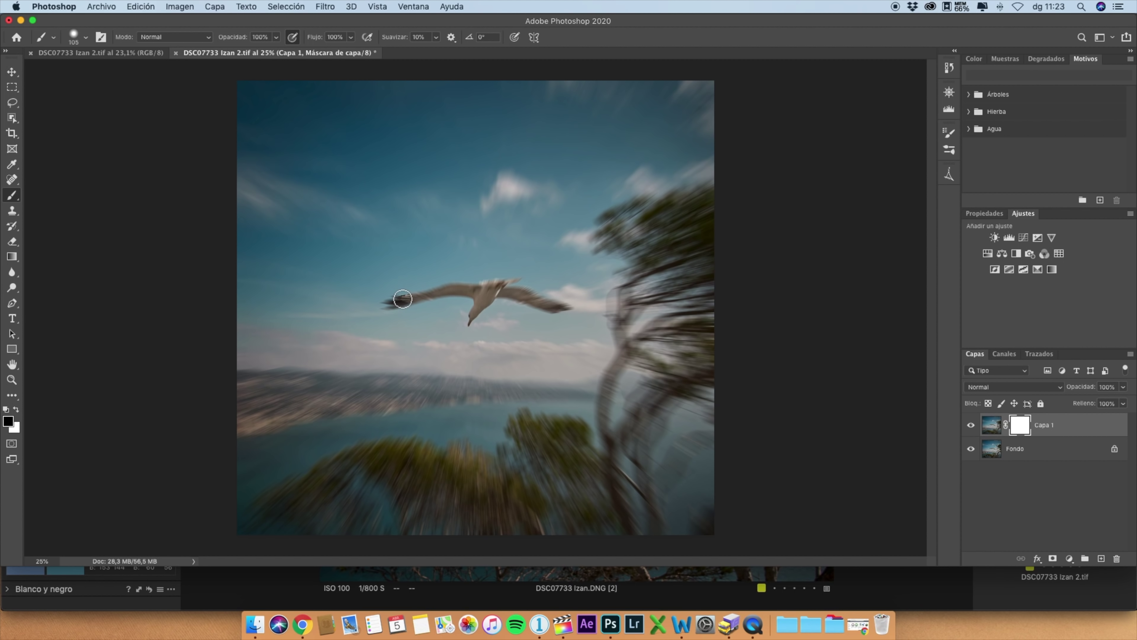
mouse_move(474, 288)
left_mouse_down()
mouse_move(386, 312)
mouse_move(515, 283)
mouse_move(467, 327)
mouse_move(504, 296)
mouse_move(574, 312)
mouse_move(497, 290)
mouse_move(568, 324)
mouse_move(568, 311)
mouse_move(515, 279)
mouse_move(397, 306)
mouse_move(511, 300)
mouse_move(483, 315)
left_mouse_up()
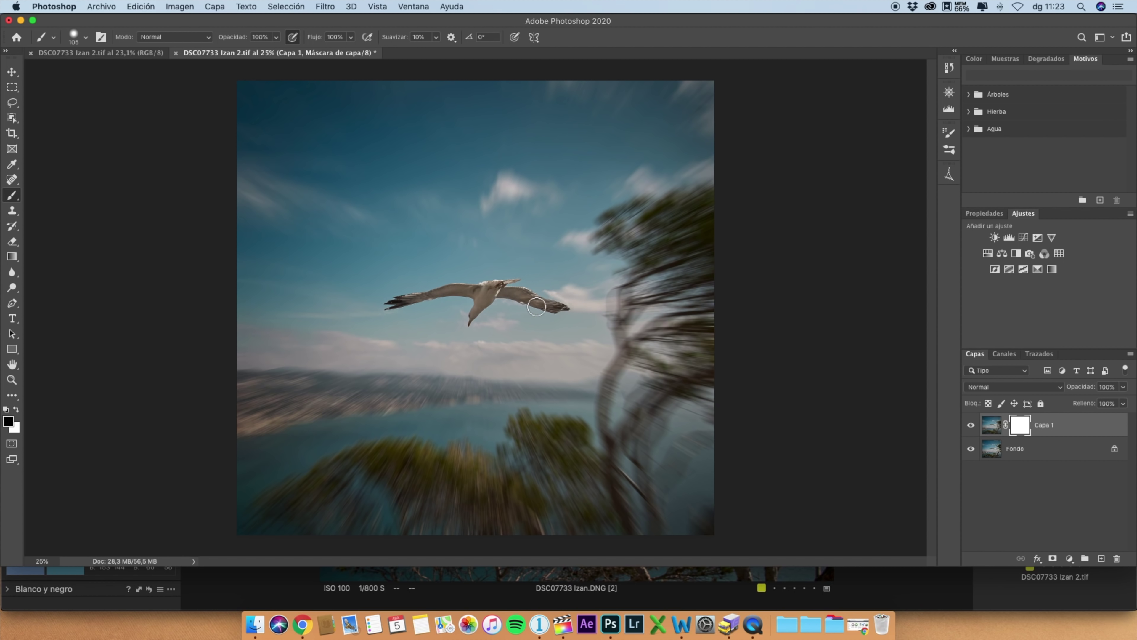
Flatten the masked blur layer and the background into a single layer
key("z")
mouse_move(508, 399)
left_mouse_down()
mouse_move(536, 388)
mouse_move(492, 359)
left_mouse_up()
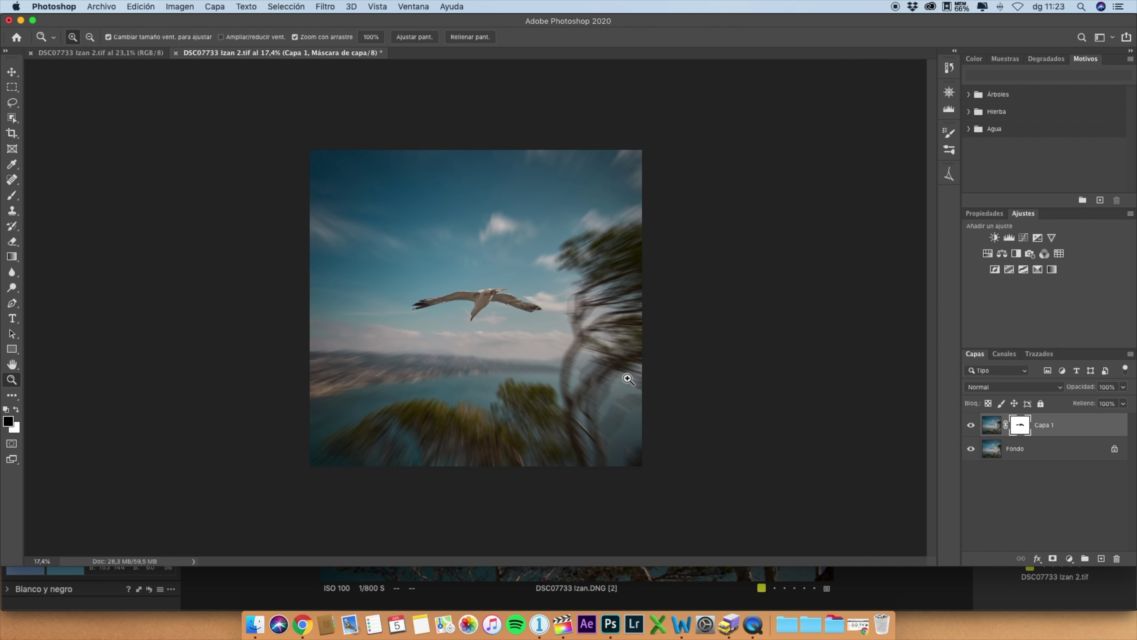
left_click(1130, 354)
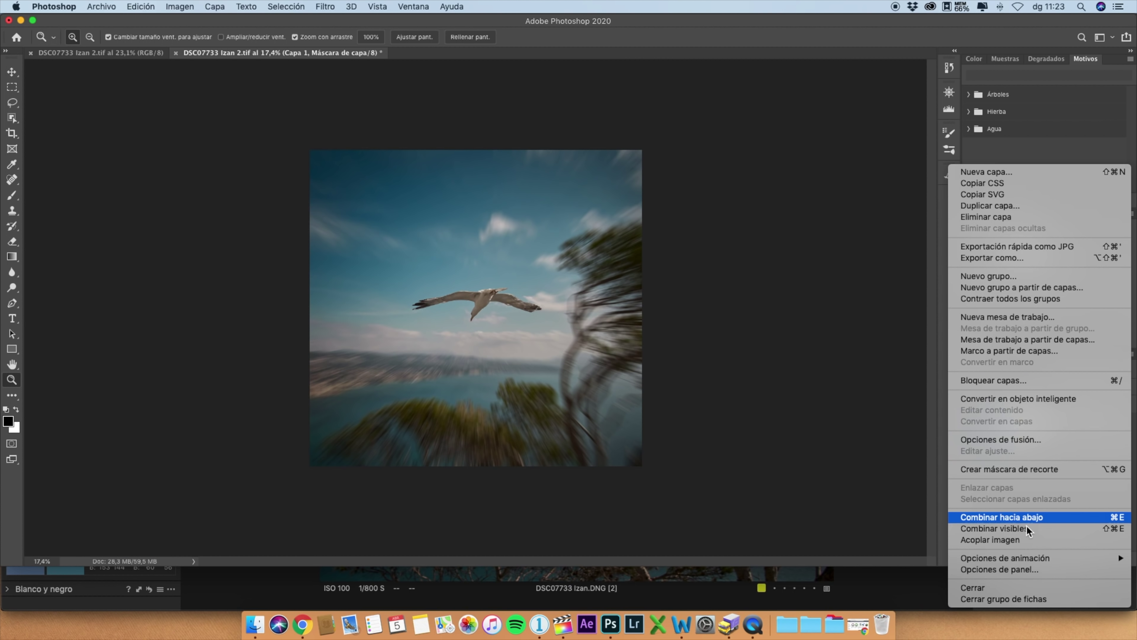
left_click(982, 541)
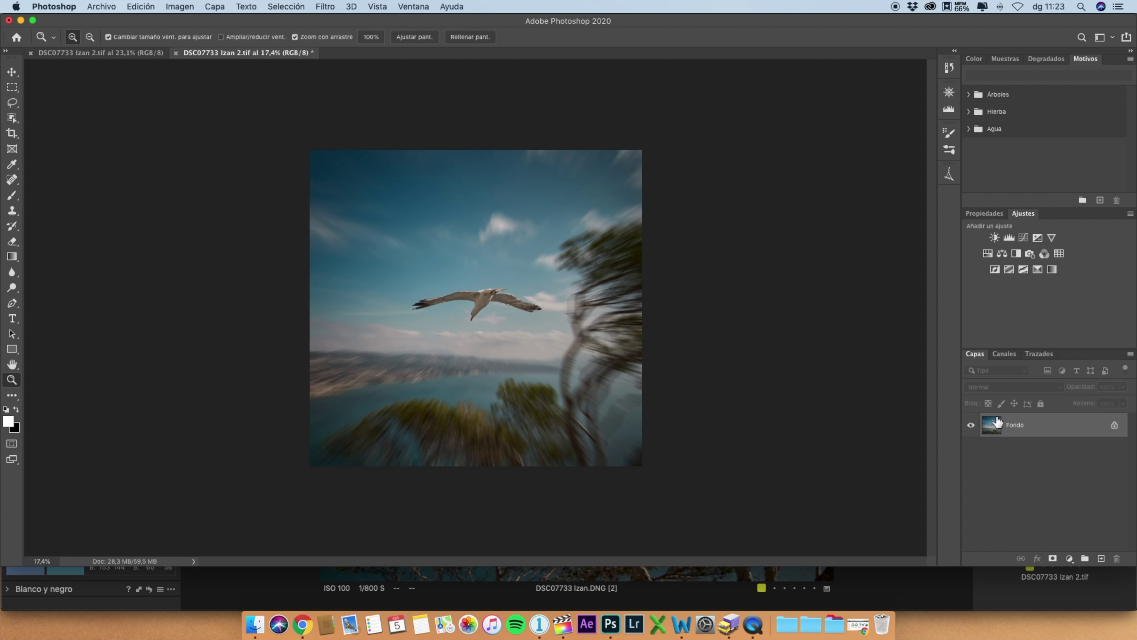
Save the flattened TIFF and view the blurred result in Capture One
left_click(94, 6)
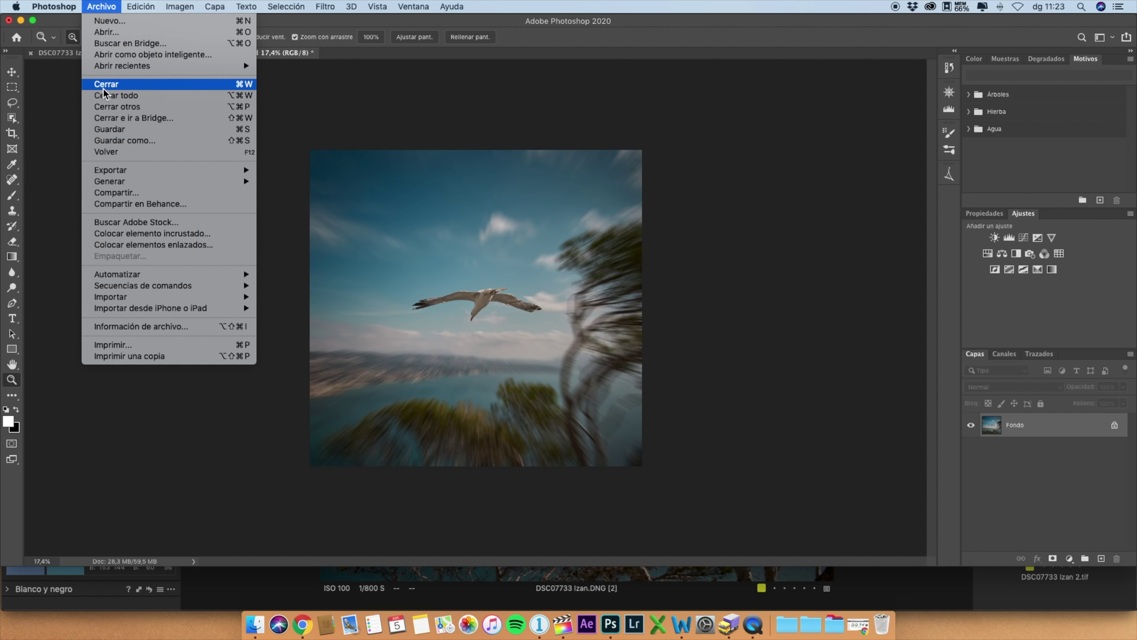
left_click(117, 131)
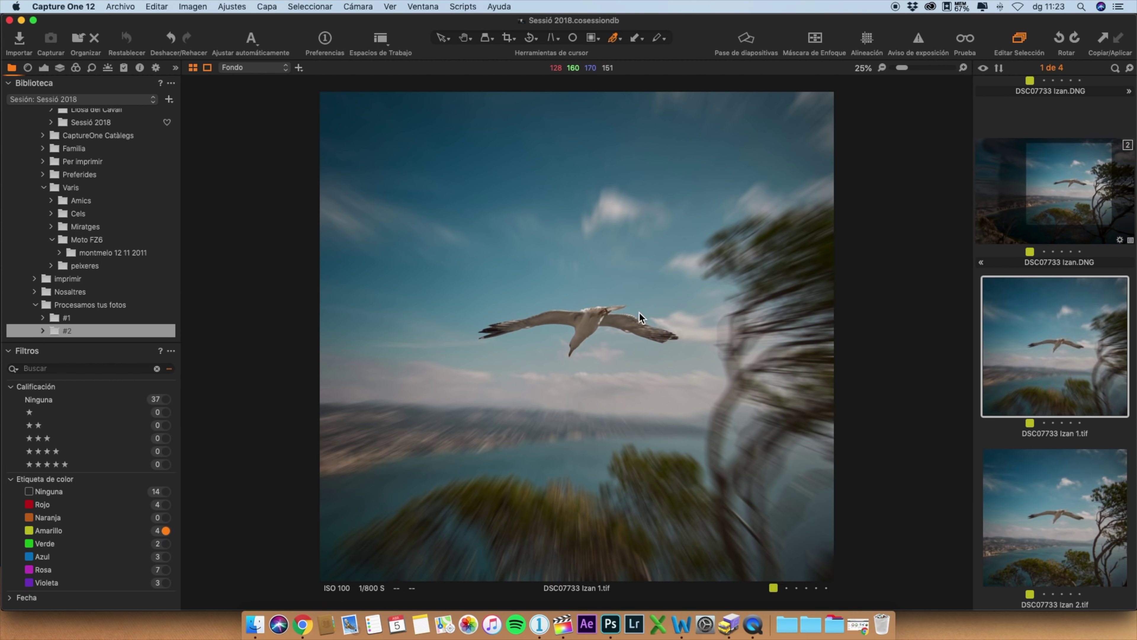
left_click(580, 334)
left_click(580, 334)
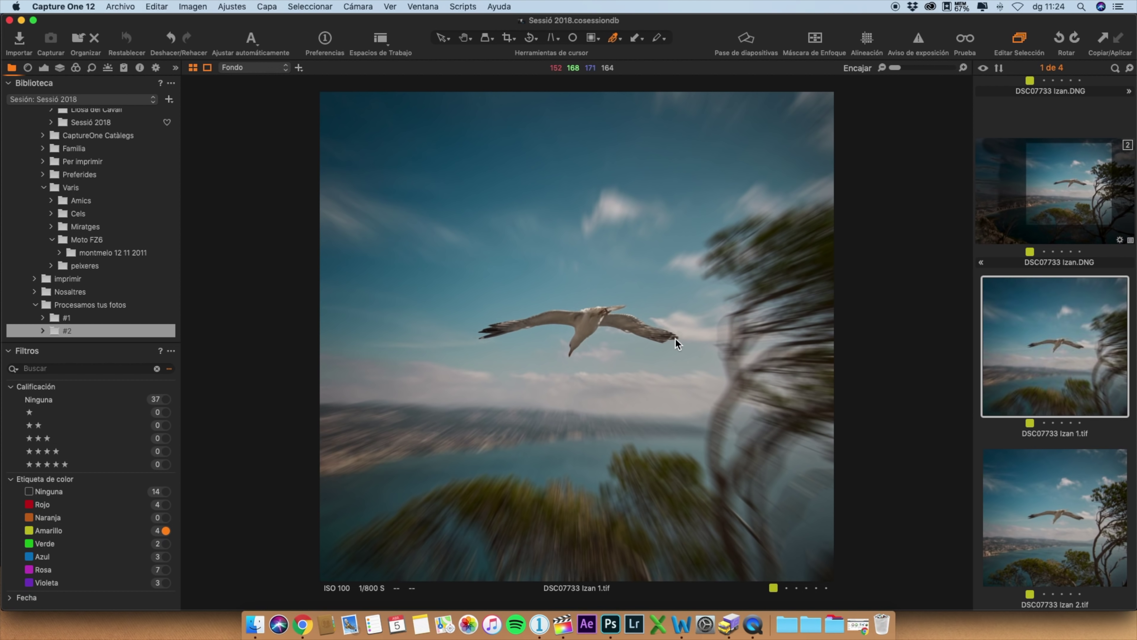
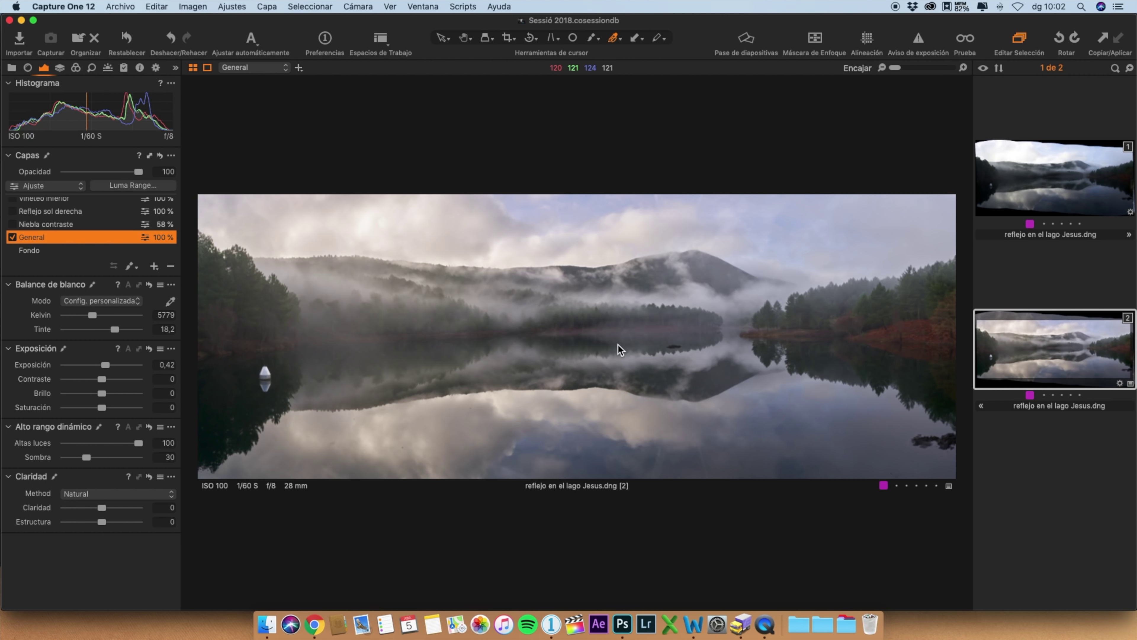
Enable and select the Niebla contraste layer, and briefly display its mask over the foggy hills
left_click(12, 224)
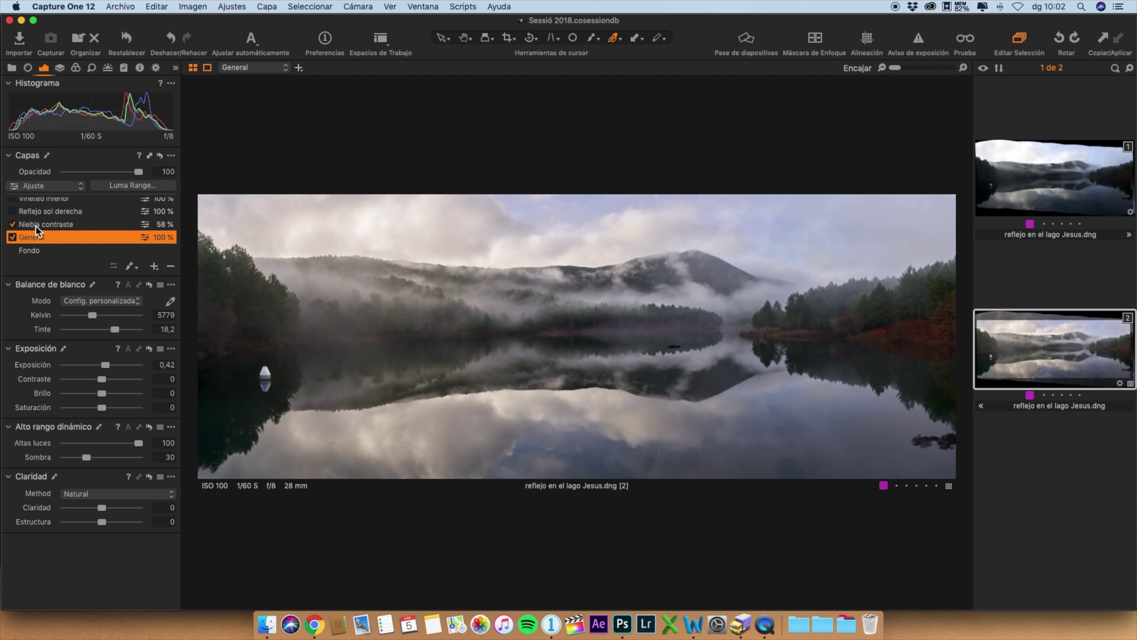
left_click(36, 226)
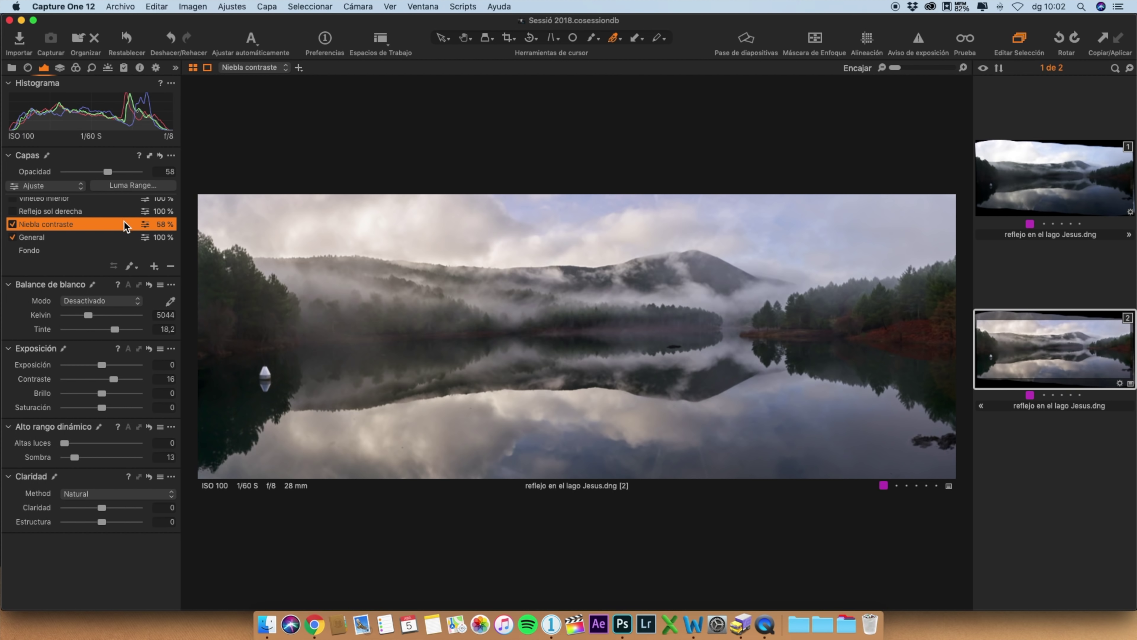
key("m")
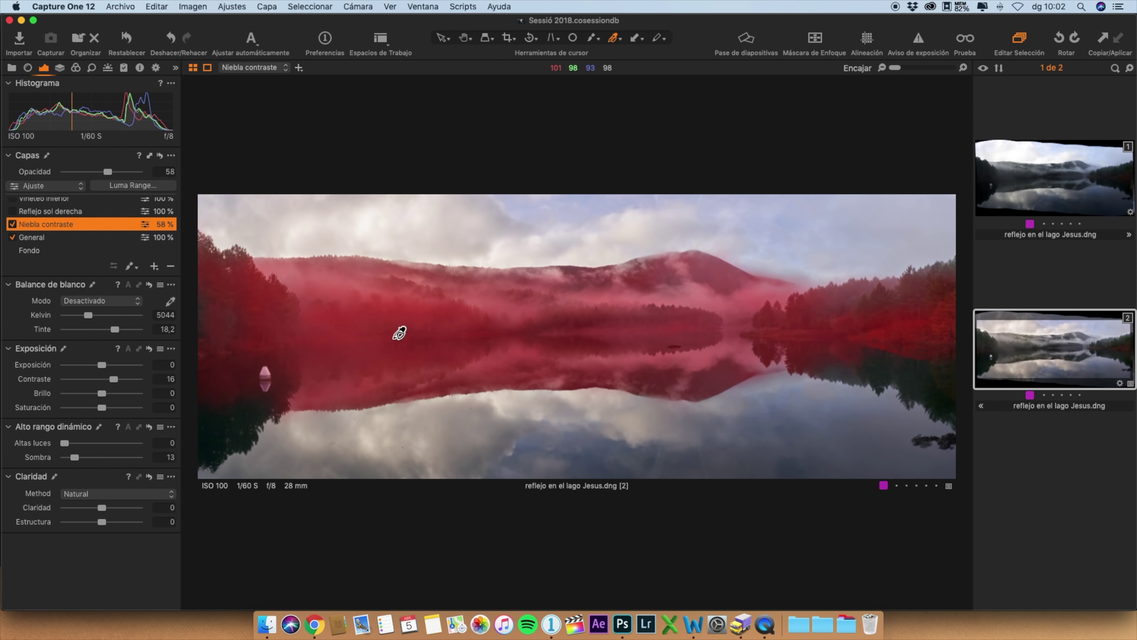
key("m")
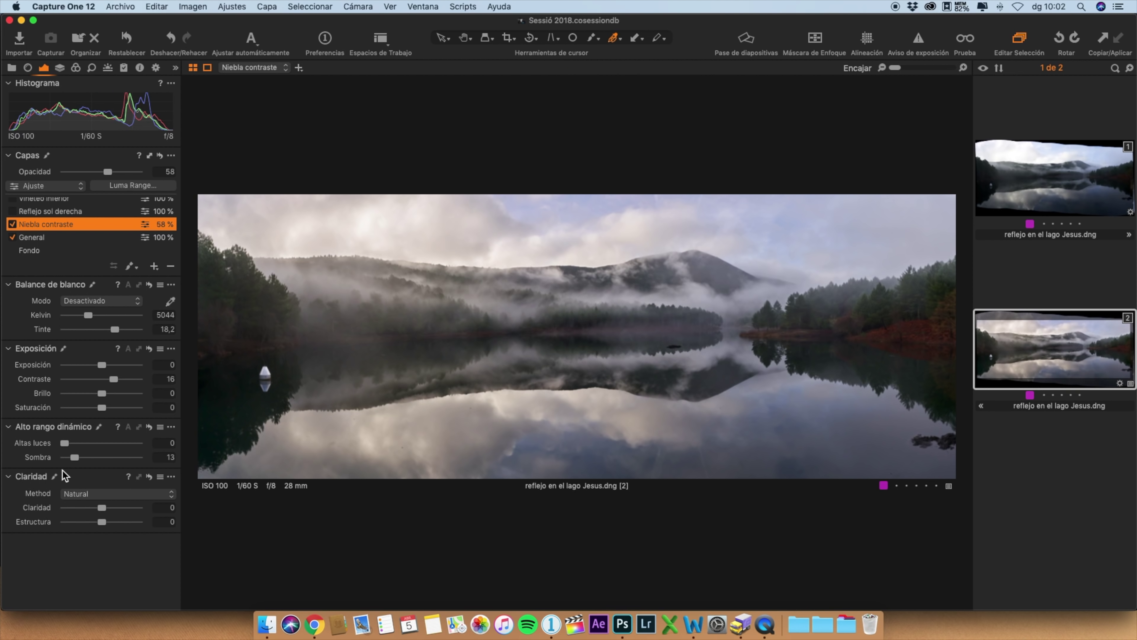
Toggle the Niebla contraste layer off and on to compare the fog's contrast, leaving the layer enabled
left_click(13, 224)
left_click(12, 225)
left_click(12, 225)
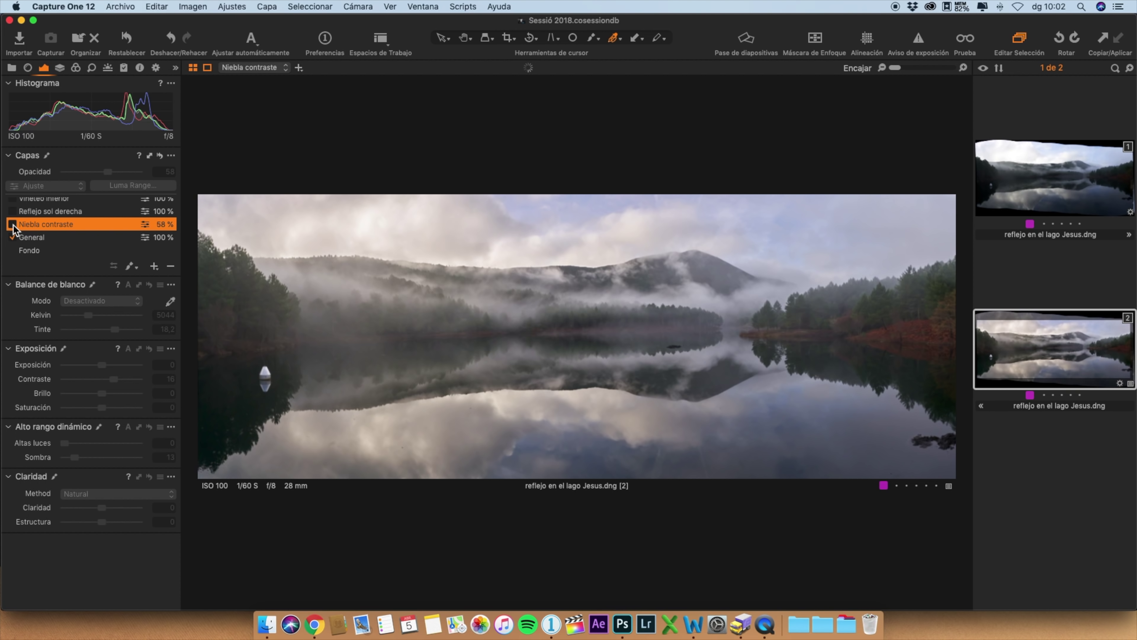
left_click(12, 225)
left_click(13, 225)
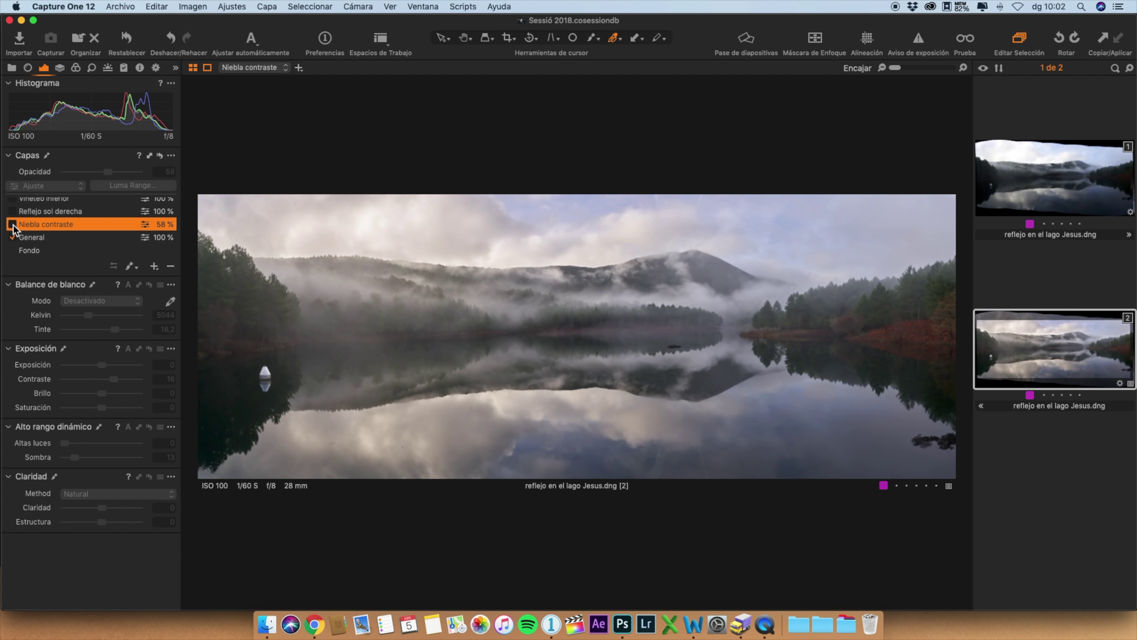
left_click(13, 225)
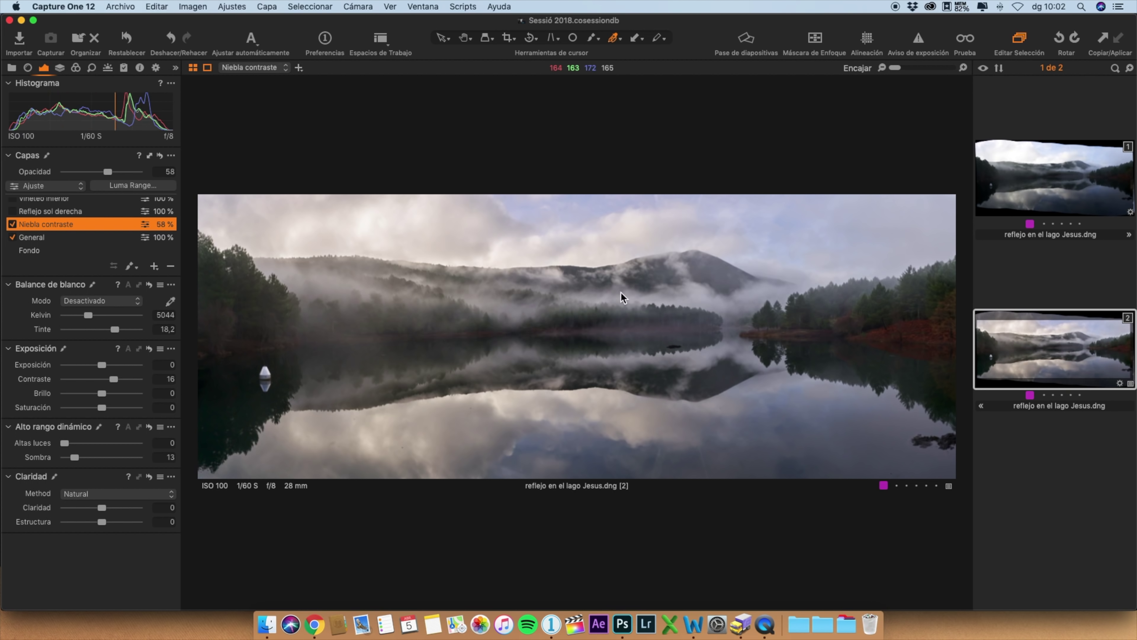
Enable and select the Reflejo sol derecha layer, and briefly display its mask over the trees on the right shore
left_click(13, 211)
left_click(49, 210)
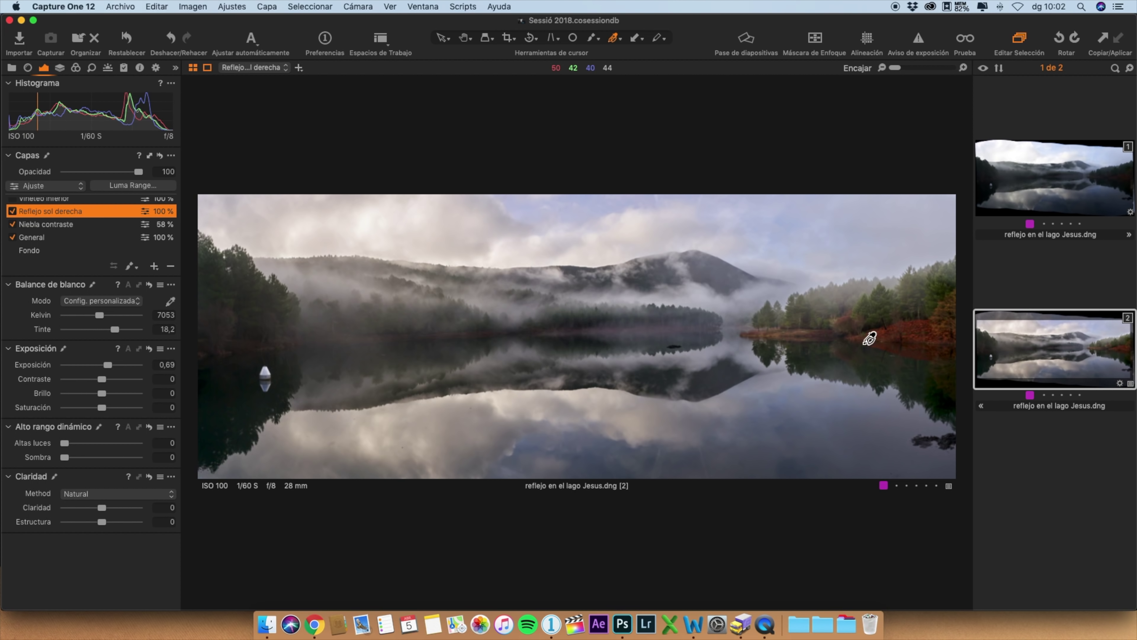
key("alt+m")
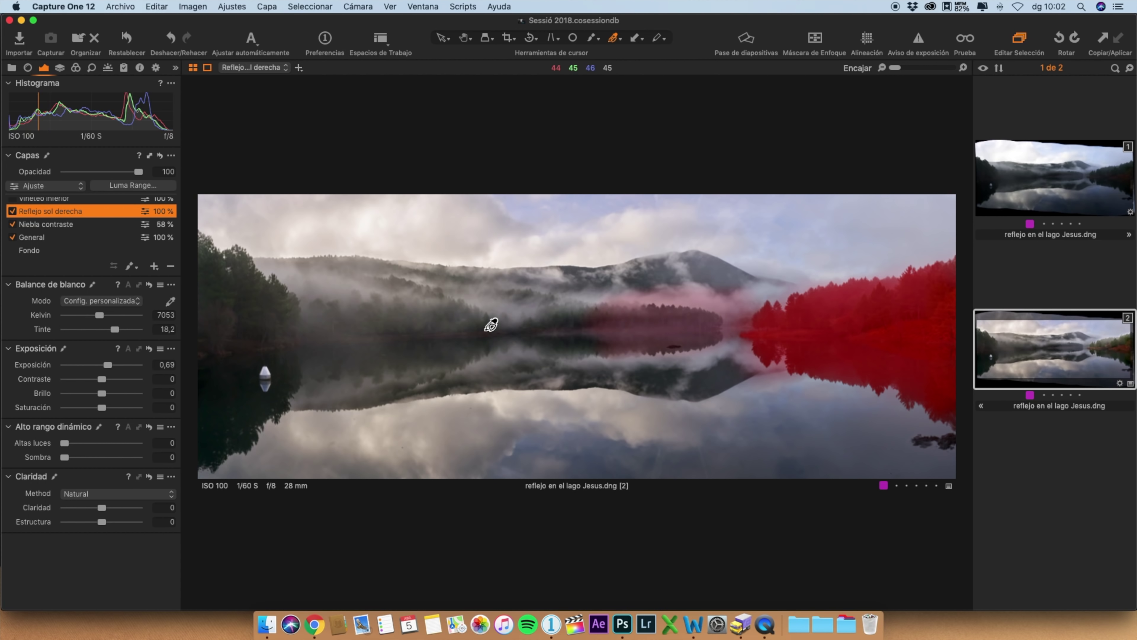
key("m")
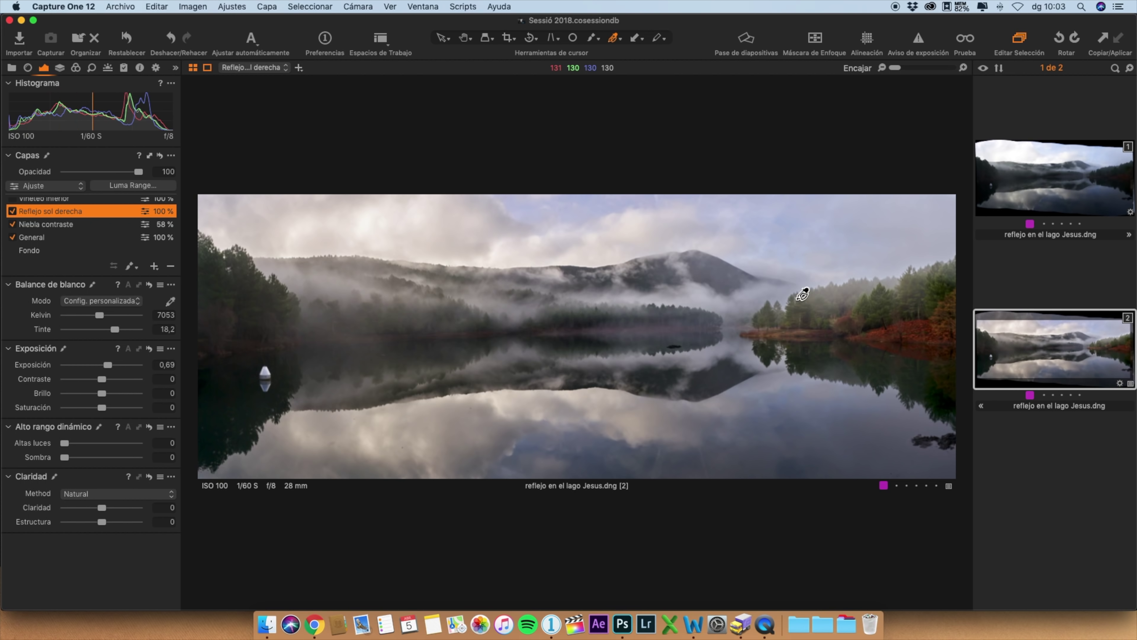
Examine the Levels of Reflejo sol derecha and toggle the layer to compare its effect, leaving it enabled
left_click(60, 67)
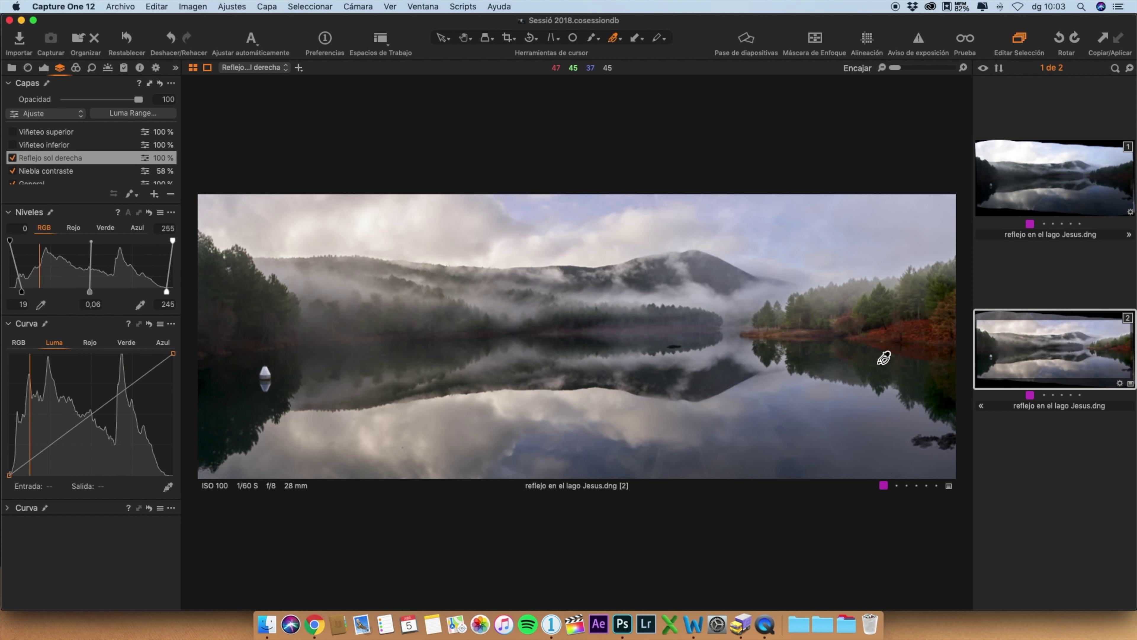
left_click(12, 158)
left_click(12, 158)
left_click(12, 157)
left_click(12, 158)
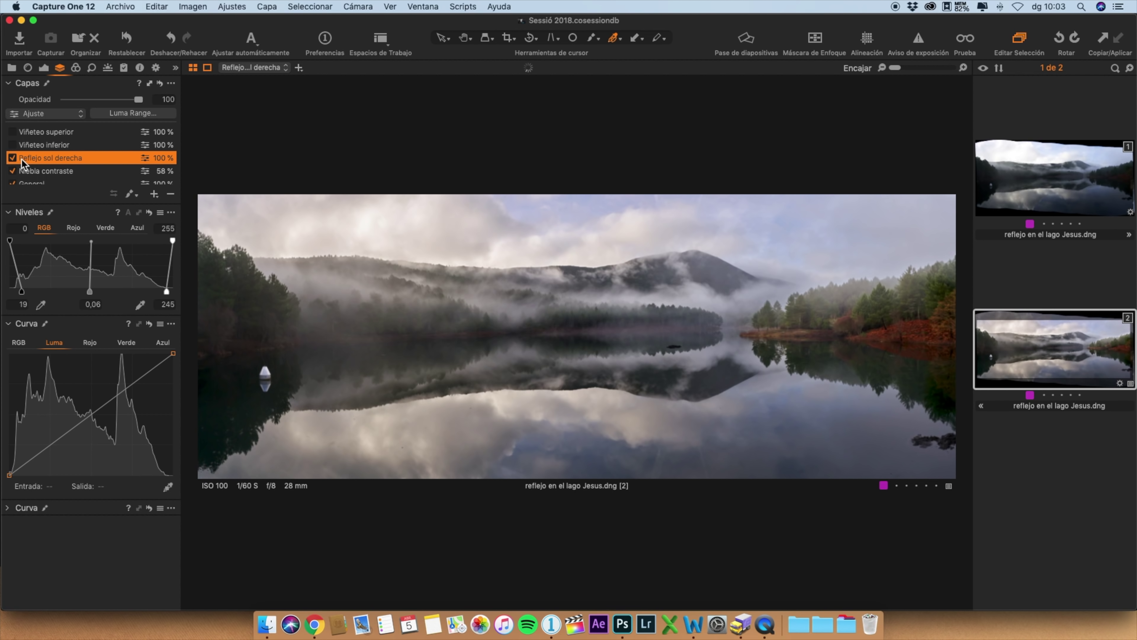
Enable the Viñeteo inferior layer and review its clarity, Levels and mask over the lower water
left_click(27, 145)
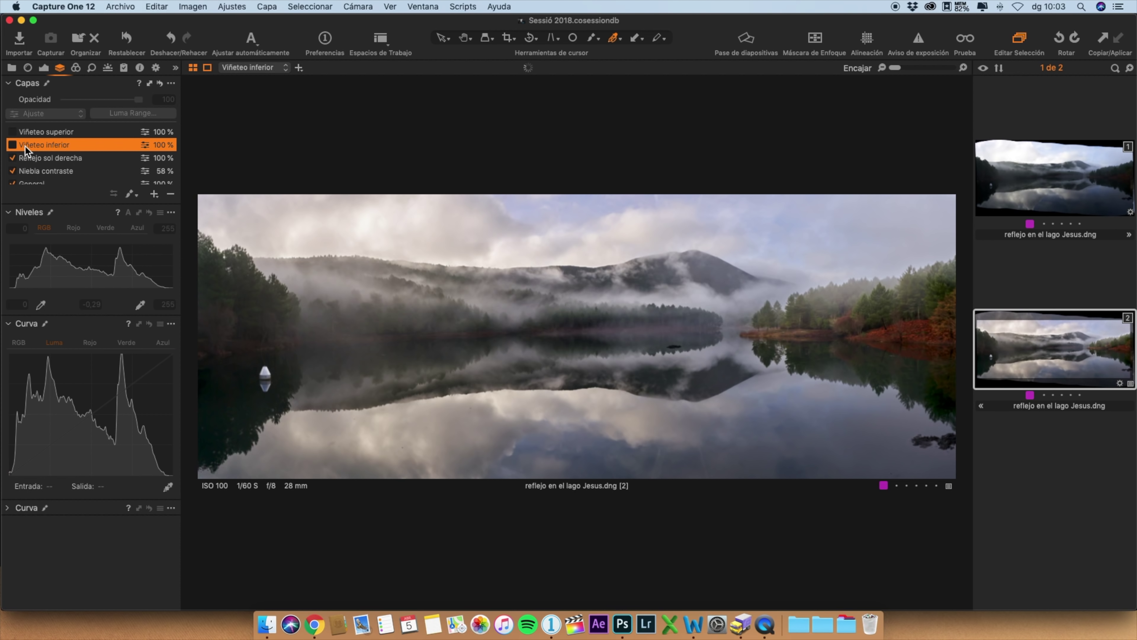
left_click(12, 145)
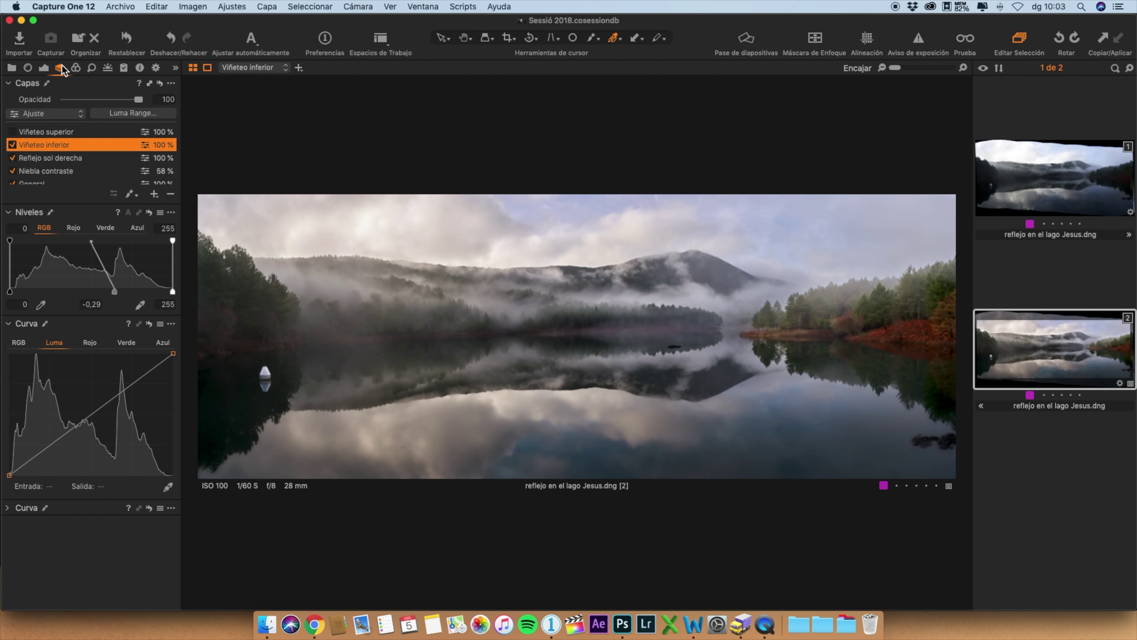
left_click(43, 68)
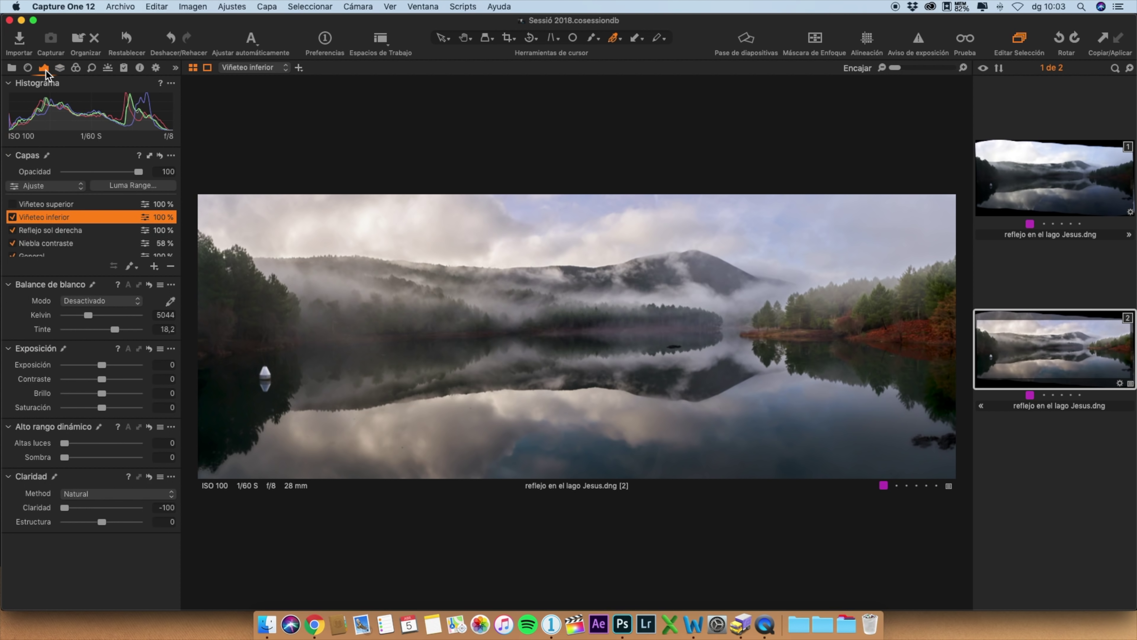
left_click(64, 69)
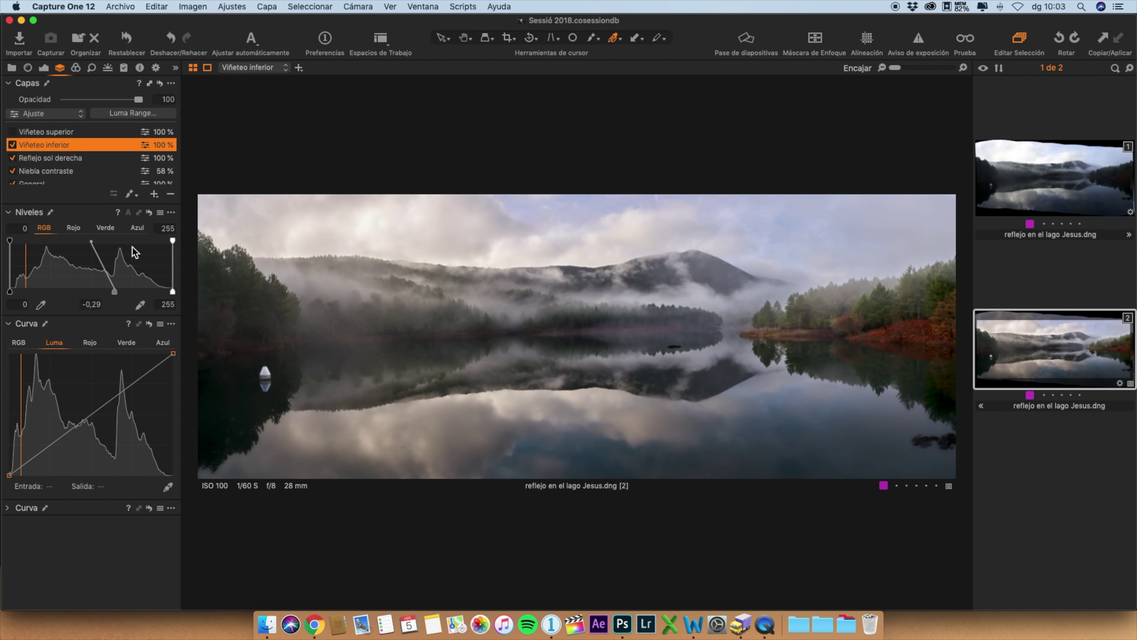
key("m")
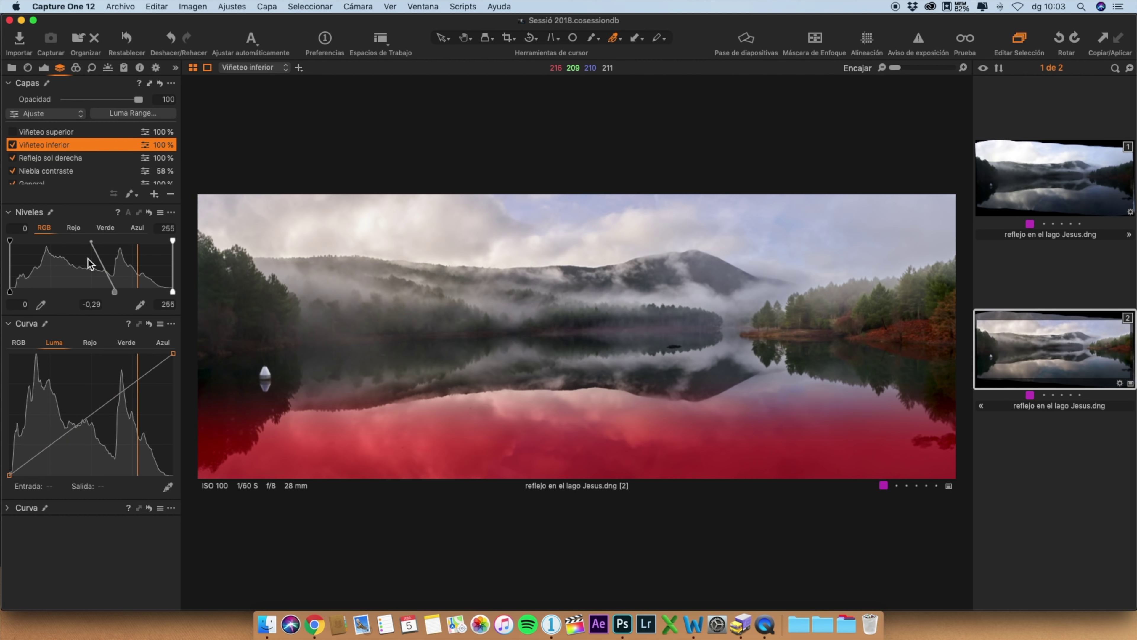
key("m")
Adjust the Levels midtone of Viñeteo inferior and fine-tune the hue of its blue range in the advanced Color Editor
left_click_drag(114, 295, 95, 296)
left_click(76, 67)
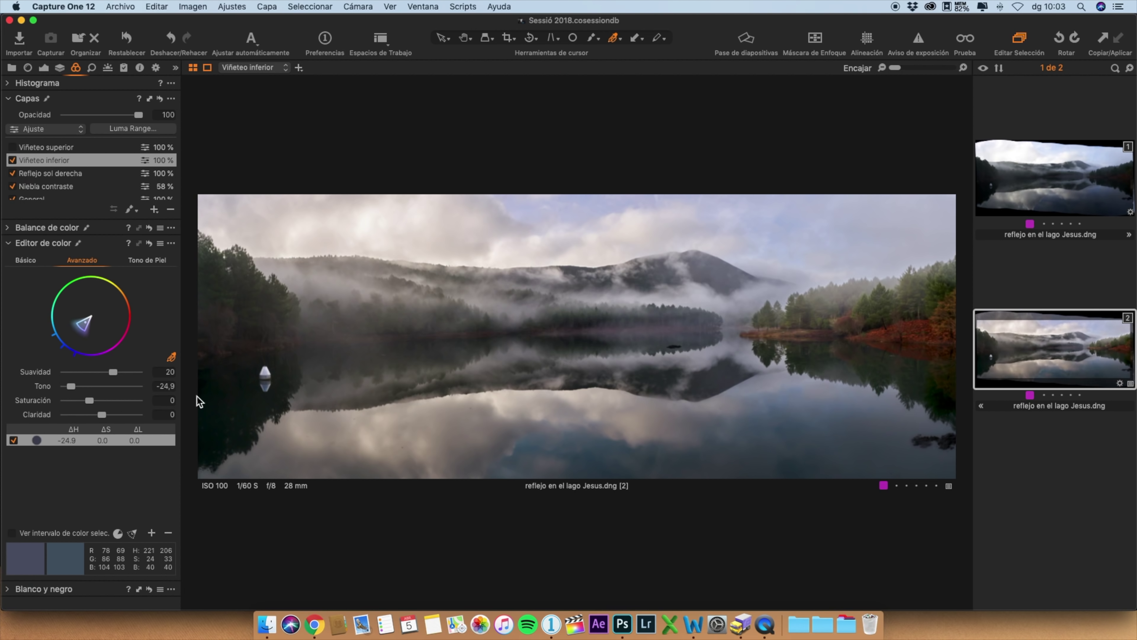
mouse_move(70, 386)
left_mouse_down()
mouse_move(108, 386)
mouse_move(69, 388)
left_mouse_up()
Enable the Viñeteo superior layer, check its sky mask, and adjust its Levels midtone to -0,21 and its black output point
left_click(42, 147)
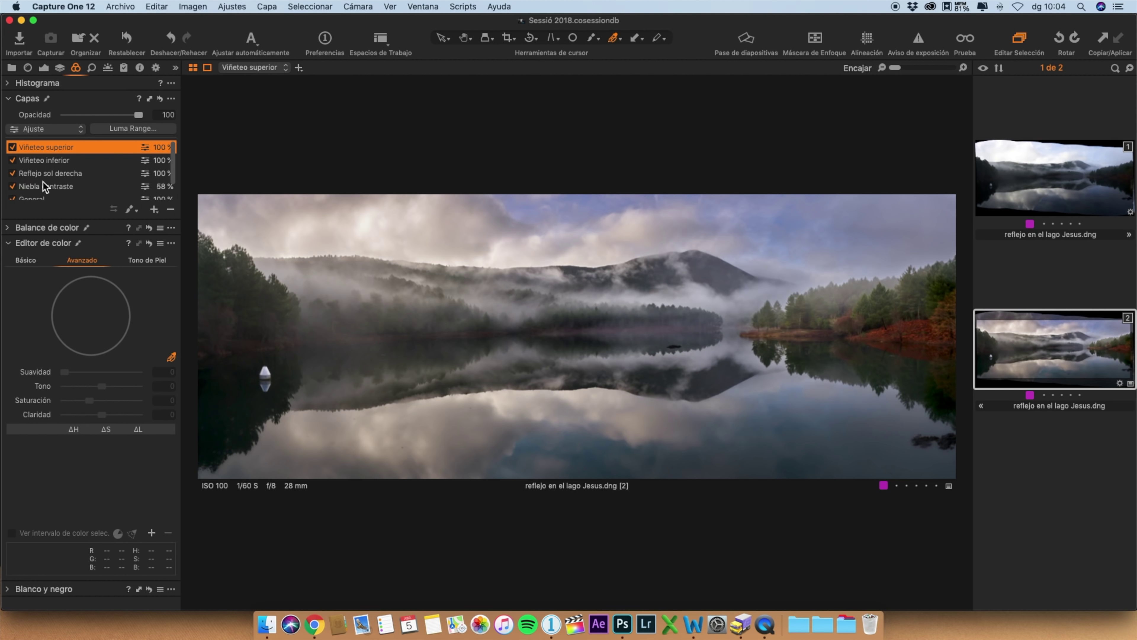
key("m")
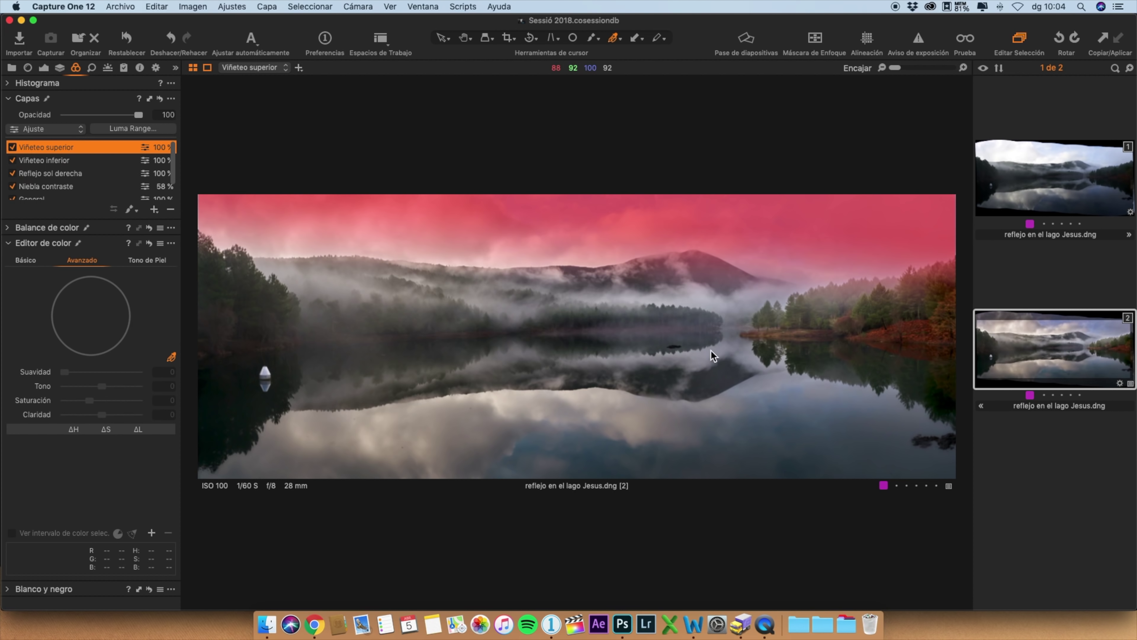
left_click(60, 67)
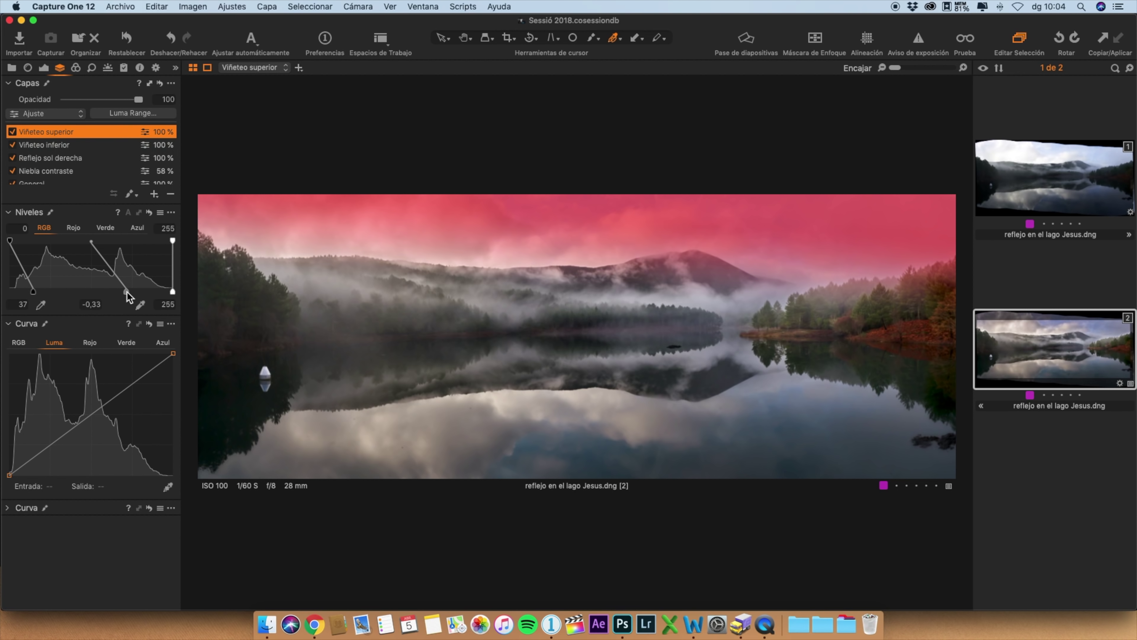
mouse_move(128, 293)
left_mouse_down()
mouse_move(91, 295)
mouse_move(117, 292)
left_mouse_up()
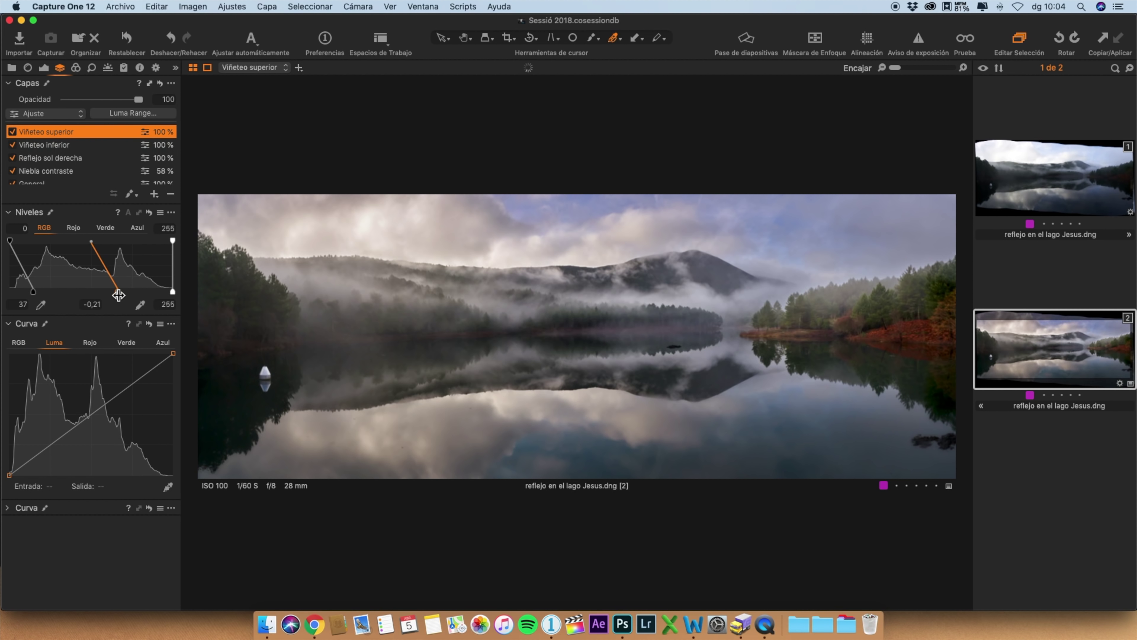
left_click_drag(34, 295, 31, 297)
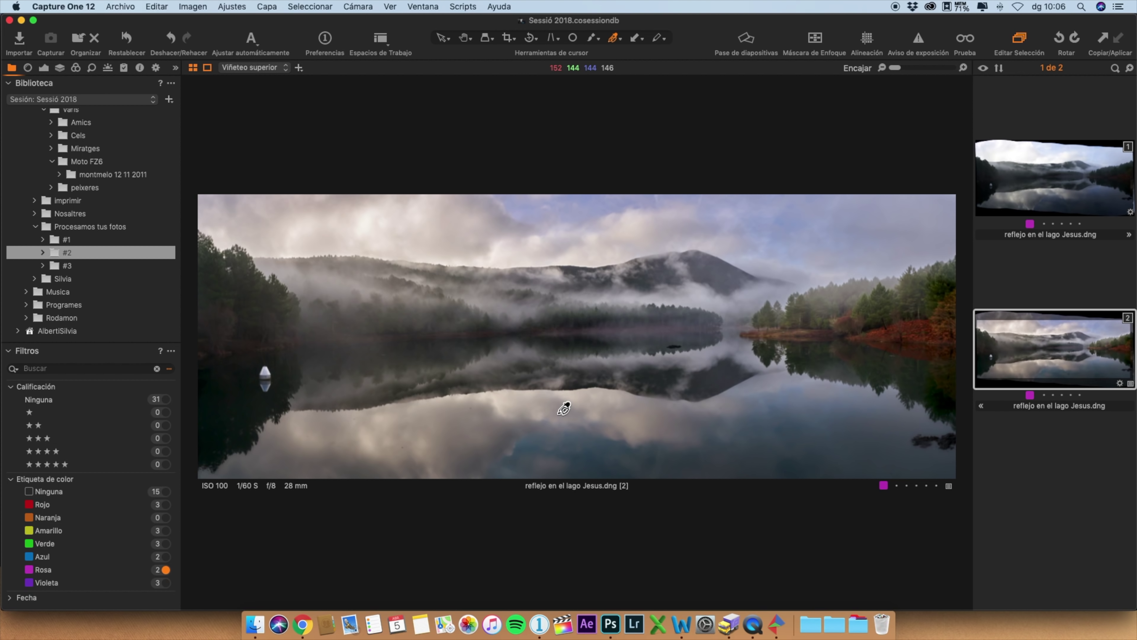
Edit the second lake variant in Color Efex Pro 4, adjusting Pro Contrast's colour cast correction and dynamic contrast, and save
right_click(1024, 354)
mouse_move(936, 350)
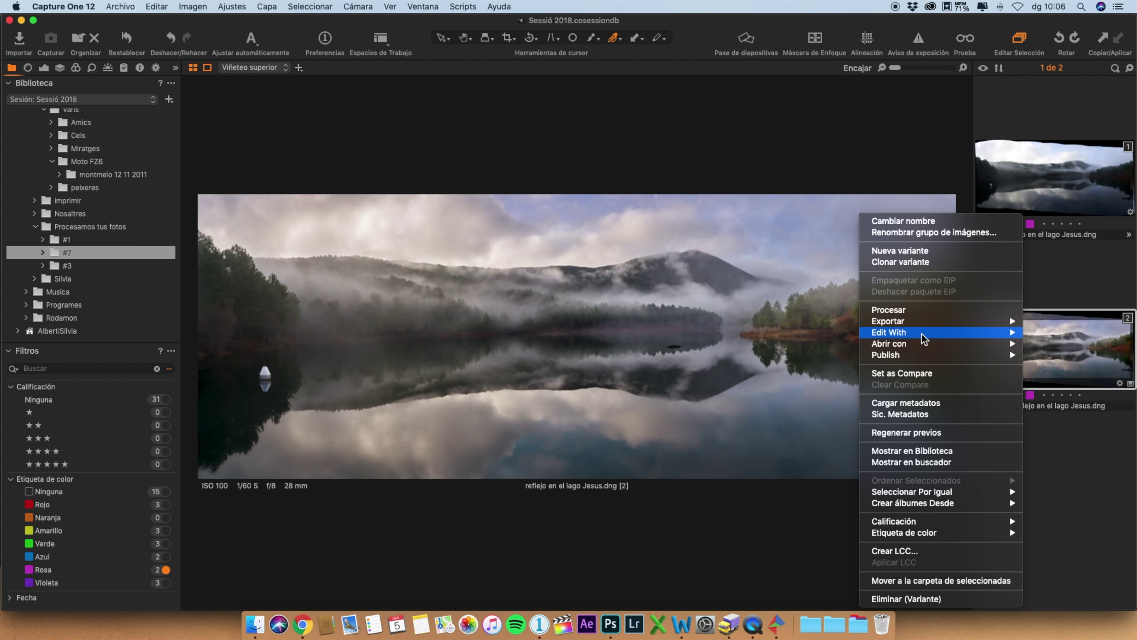
left_click(787, 354)
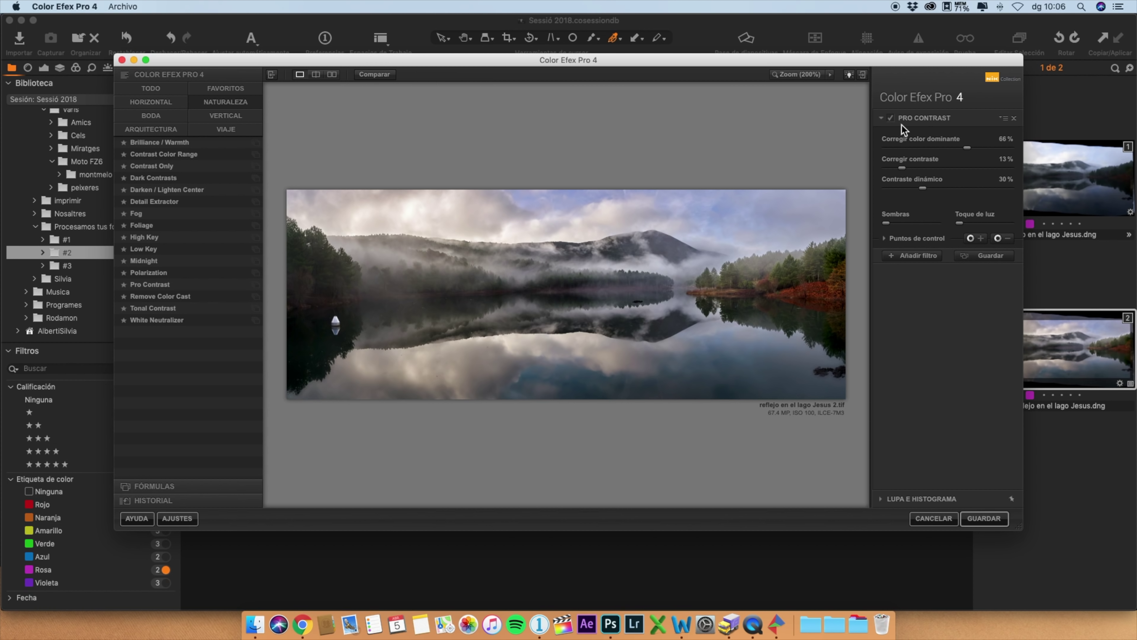
mouse_move(962, 151)
left_mouse_down()
mouse_move(887, 152)
mouse_move(957, 154)
left_mouse_up()
mouse_move(922, 188)
left_mouse_down()
mouse_move(882, 191)
mouse_move(927, 196)
left_mouse_up()
left_click(983, 519)
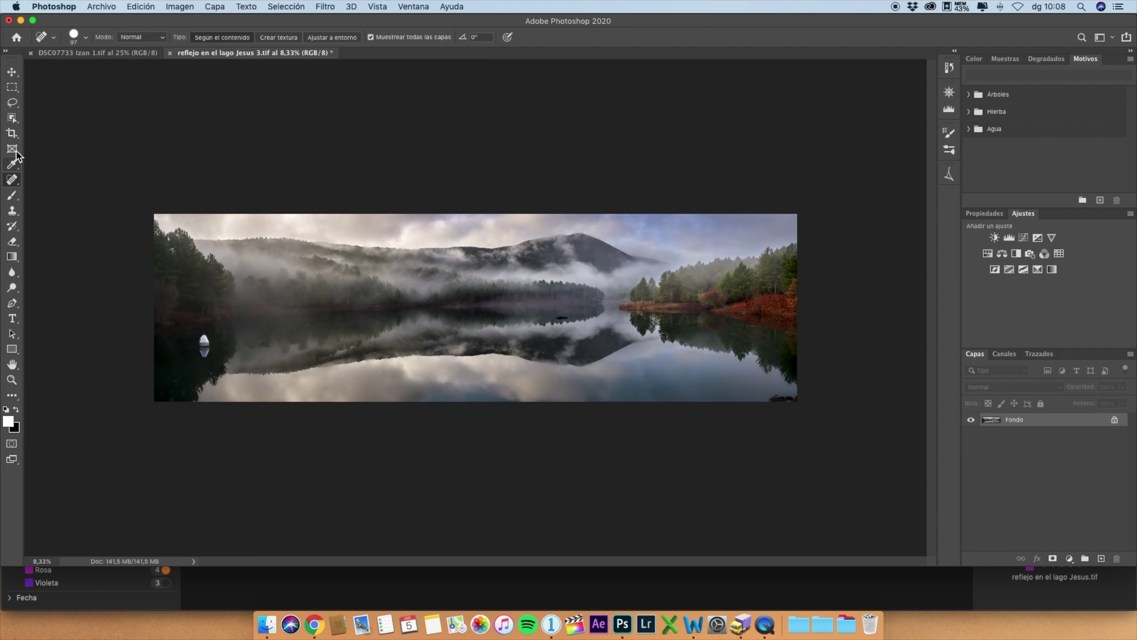
Activate the Spot Healing Brush in Photoshop for the lake TIFF
left_click(13, 180)
left_click(72, 179)
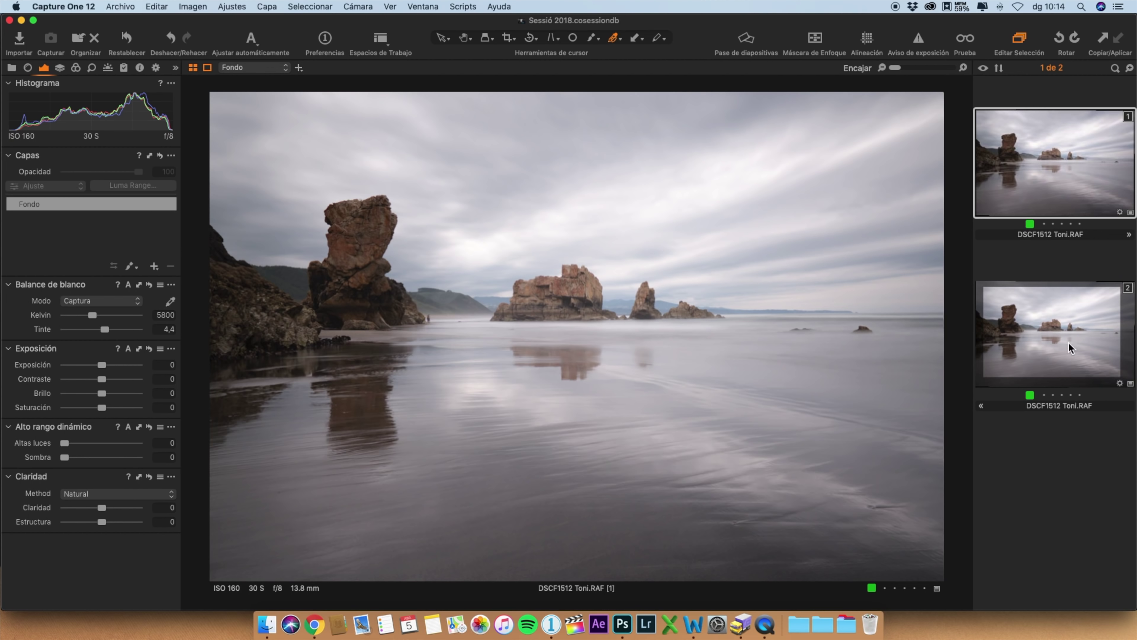
Select the second variant of the beach photo, enable its Generales layer with highlights at 100, and briefly display its mask
left_click(1032, 327)
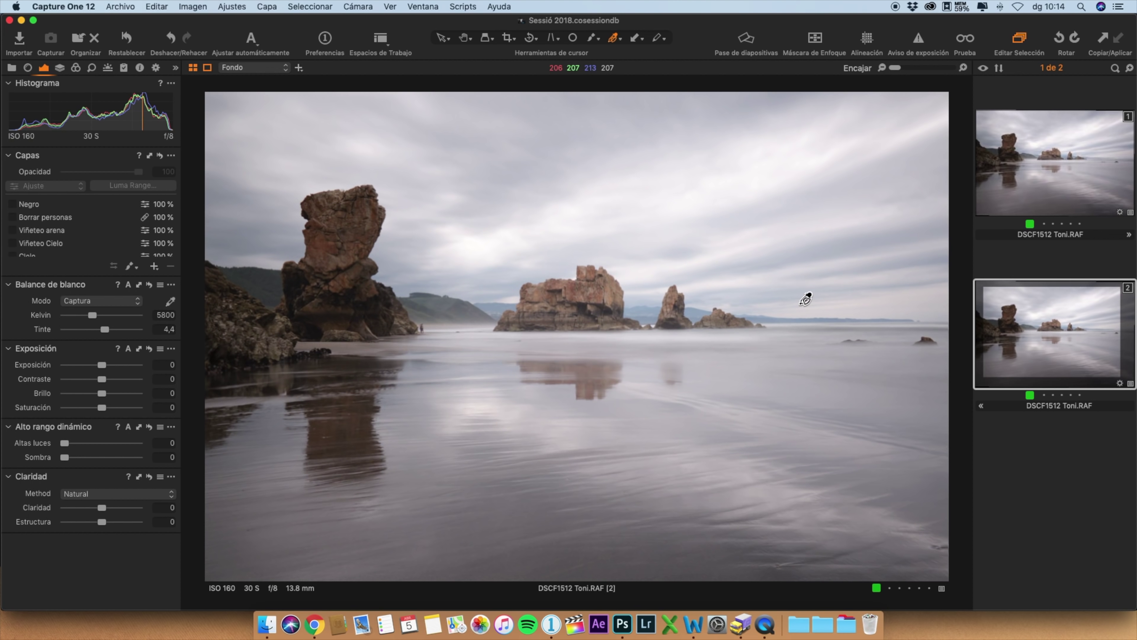
scroll(41, 223, "down", 3)
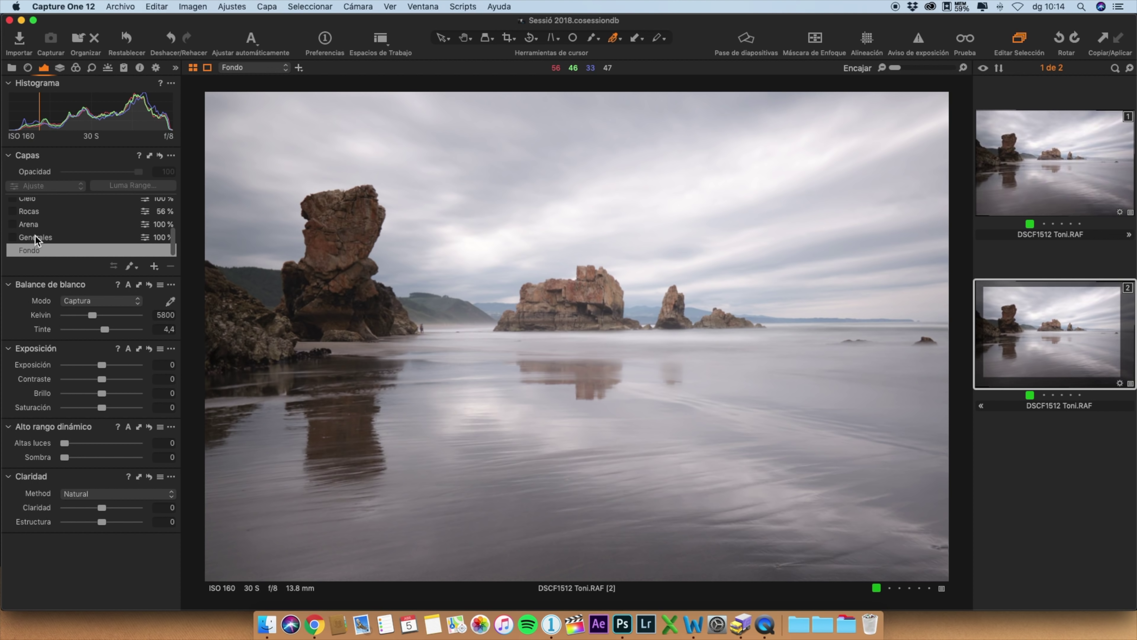
left_click(16, 238)
left_click(13, 238)
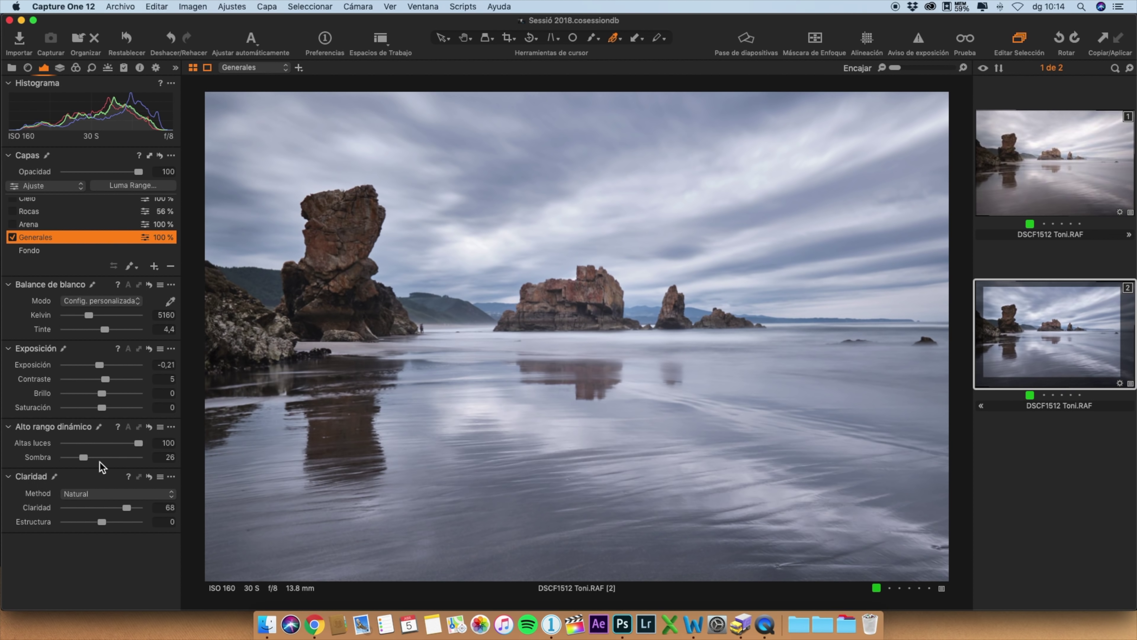
mouse_move(138, 443)
left_mouse_down()
mouse_move(43, 442)
mouse_move(150, 448)
left_mouse_up()
key("m")
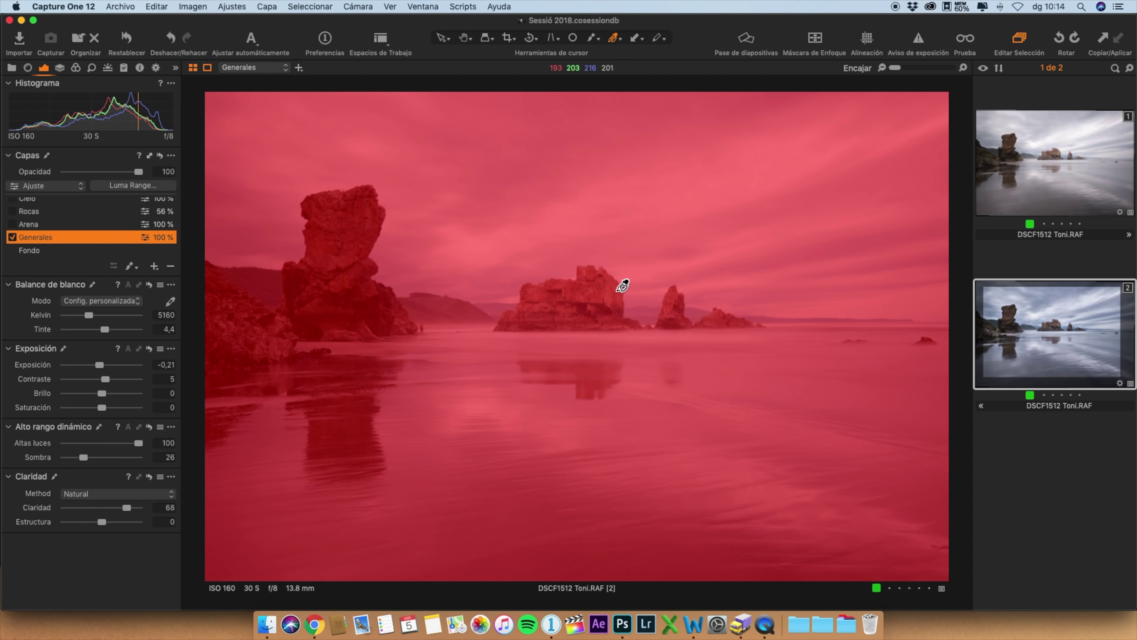
key("m")
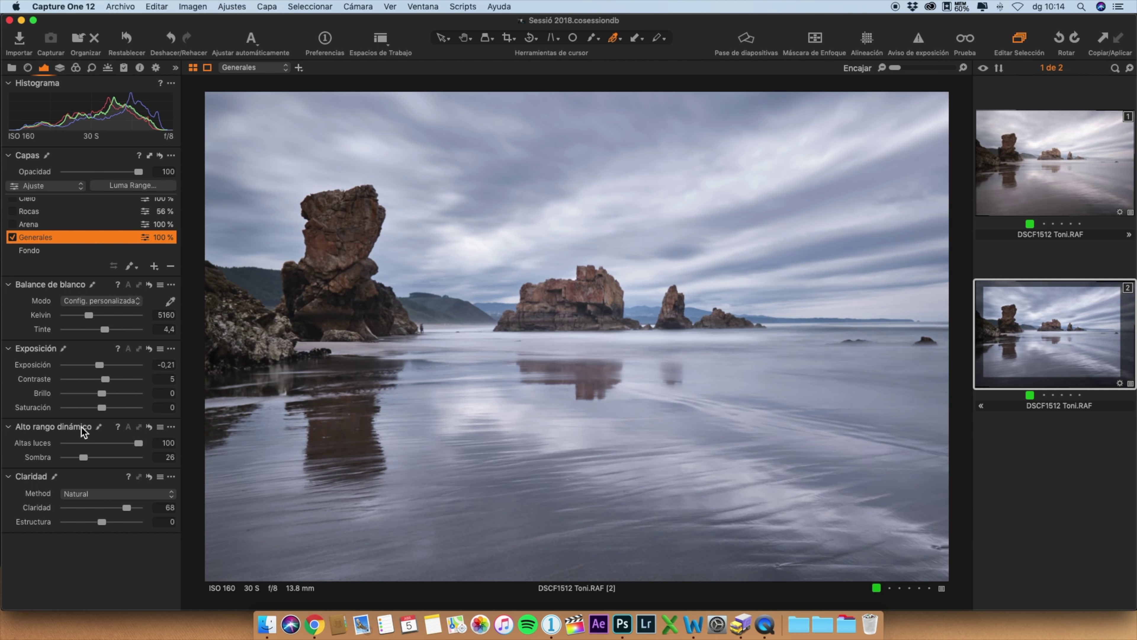
Set the Generales layer's contrast to 7, shadows to 26 and clarity to 44
left_click_drag(106, 379, 107, 379)
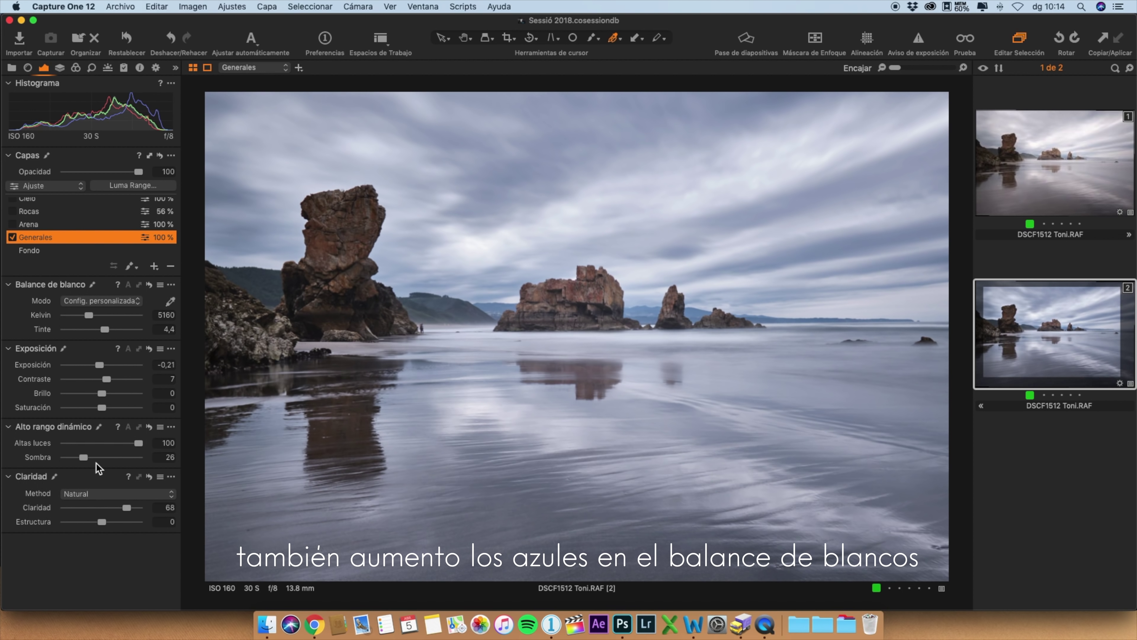
left_click_drag(64, 460, 87, 462)
mouse_move(127, 507)
left_mouse_down()
mouse_move(102, 508)
mouse_move(120, 512)
left_mouse_up()
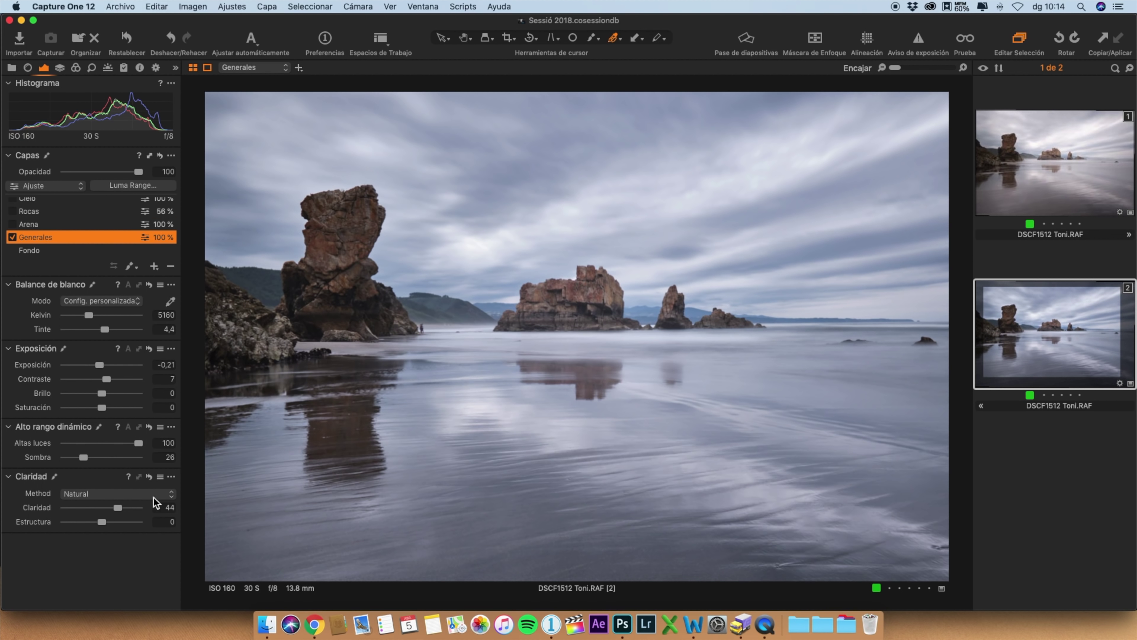
Enable the Arena layer, briefly display its mask, and compare the beach photo with the layer off and on
left_click(36, 224)
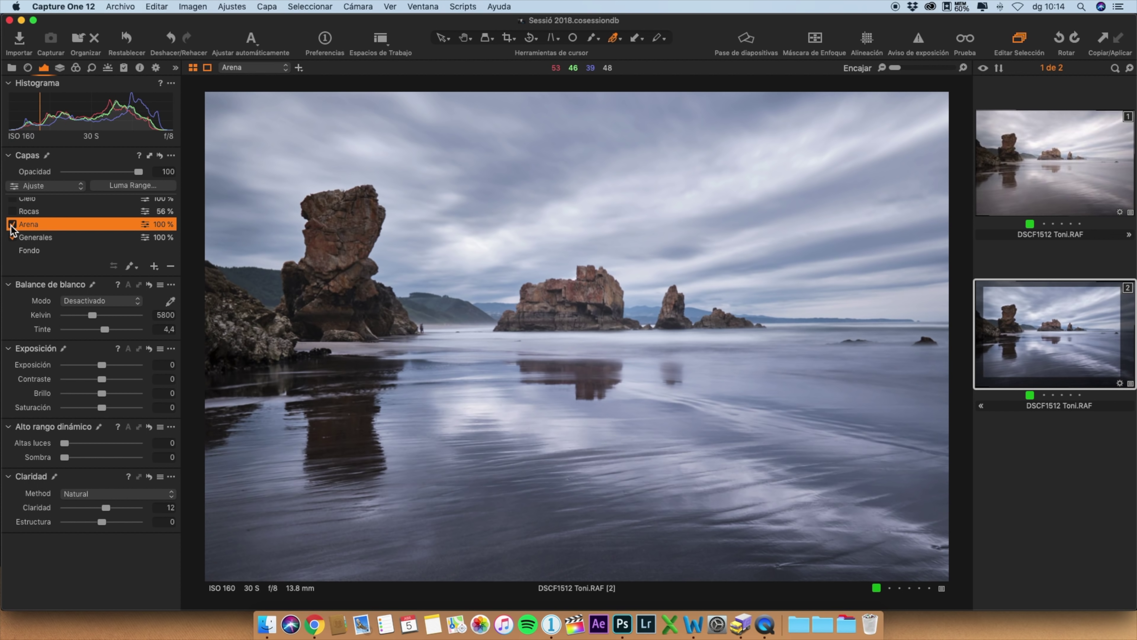
key("m")
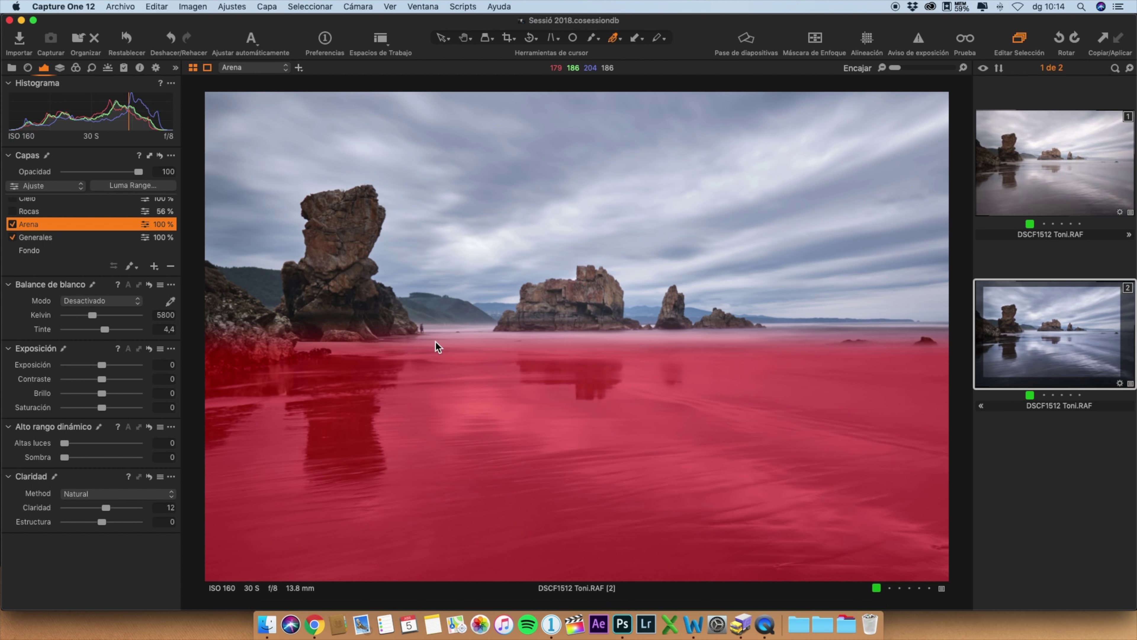
key("m")
left_click(12, 225)
left_click(13, 225)
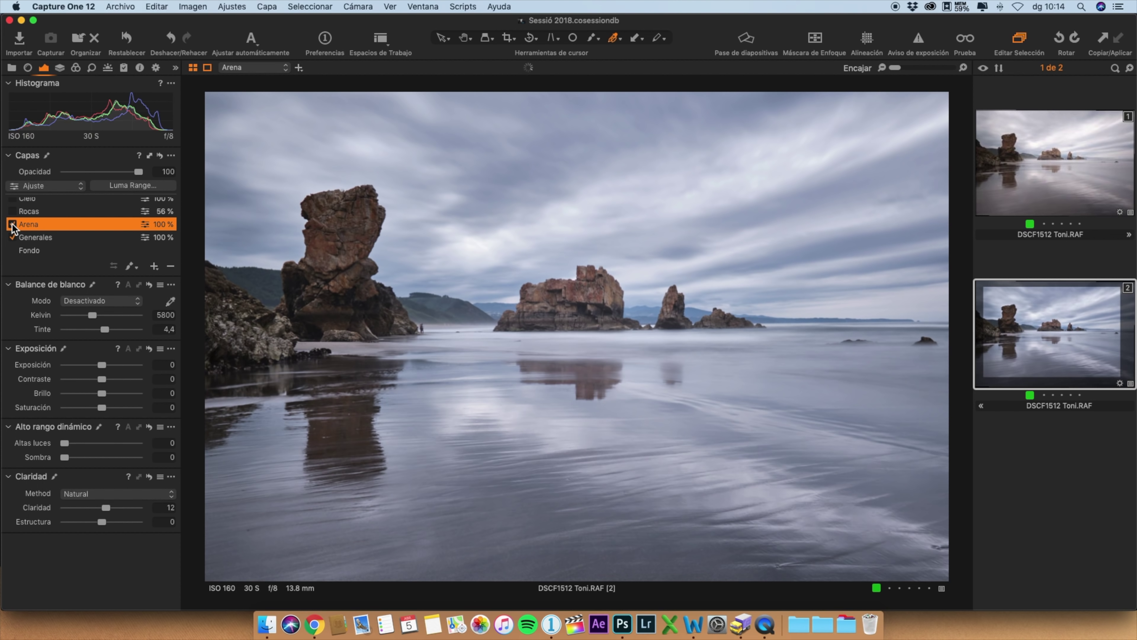
left_click(12, 225)
left_click(13, 225)
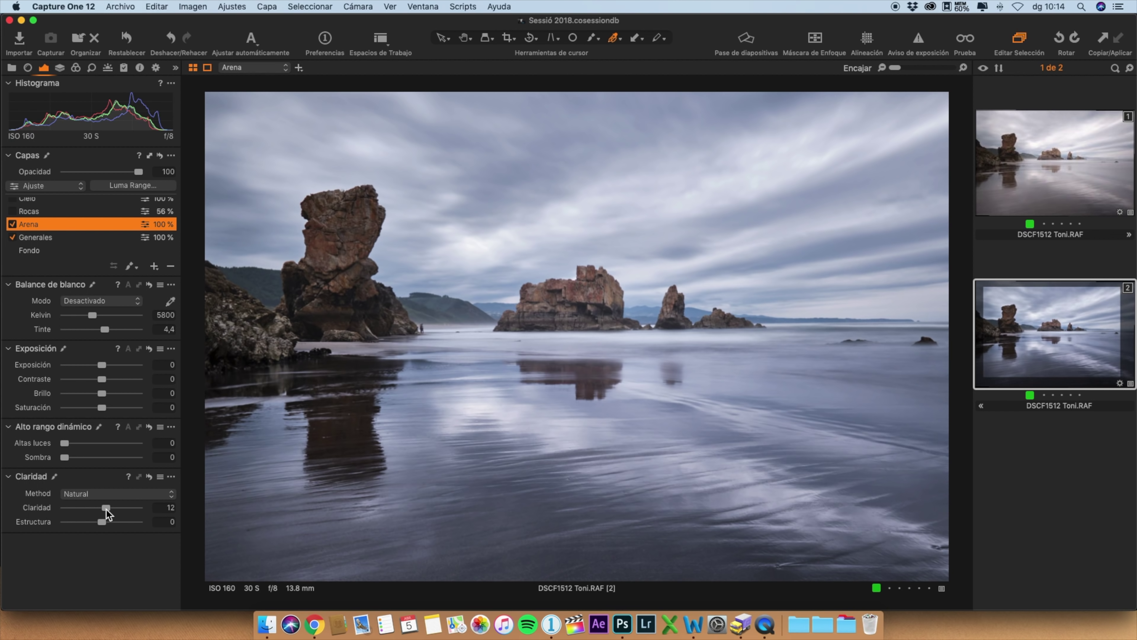
Set the Arena layer's RGB levels to 8 for shadows and 244 for highlights, keeping midtones at -0,09
left_click(59, 68)
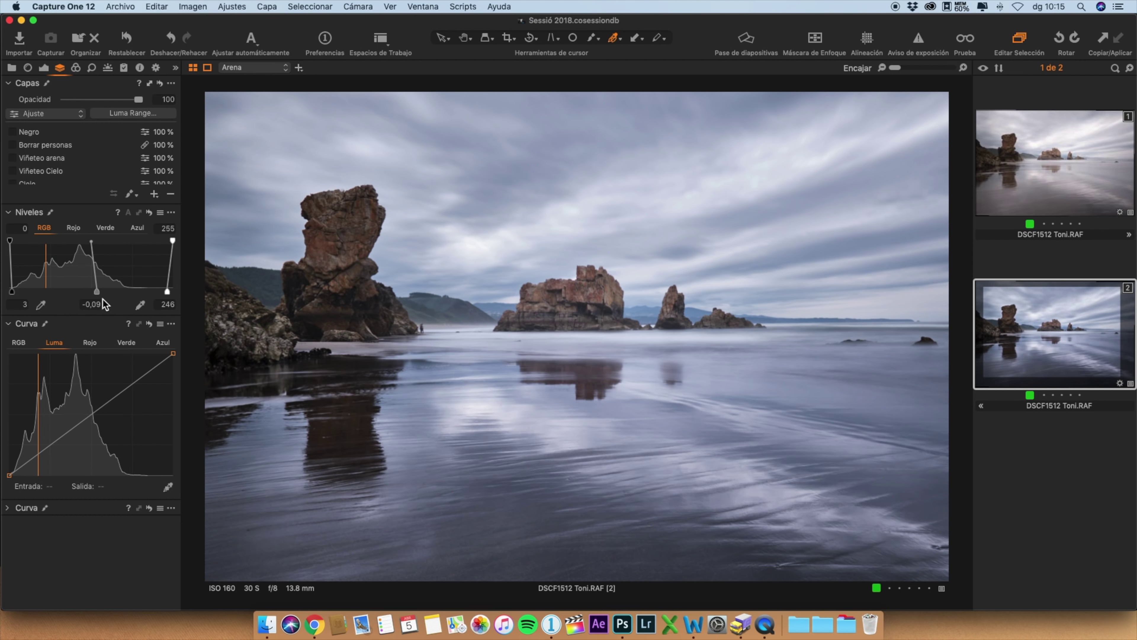
left_click_drag(98, 291, 96, 292)
left_click_drag(166, 293, 165, 295)
left_click_drag(12, 292, 15, 295)
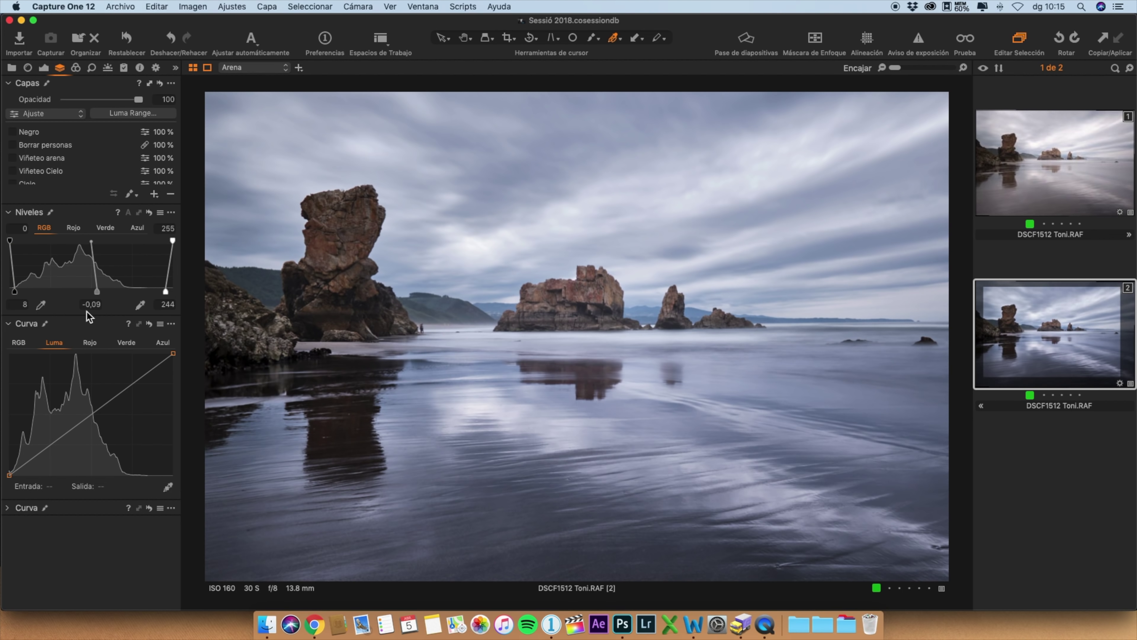
Select and enable the Rocas layer and briefly display its mask over the rocks
scroll(57, 182, "down", 3)
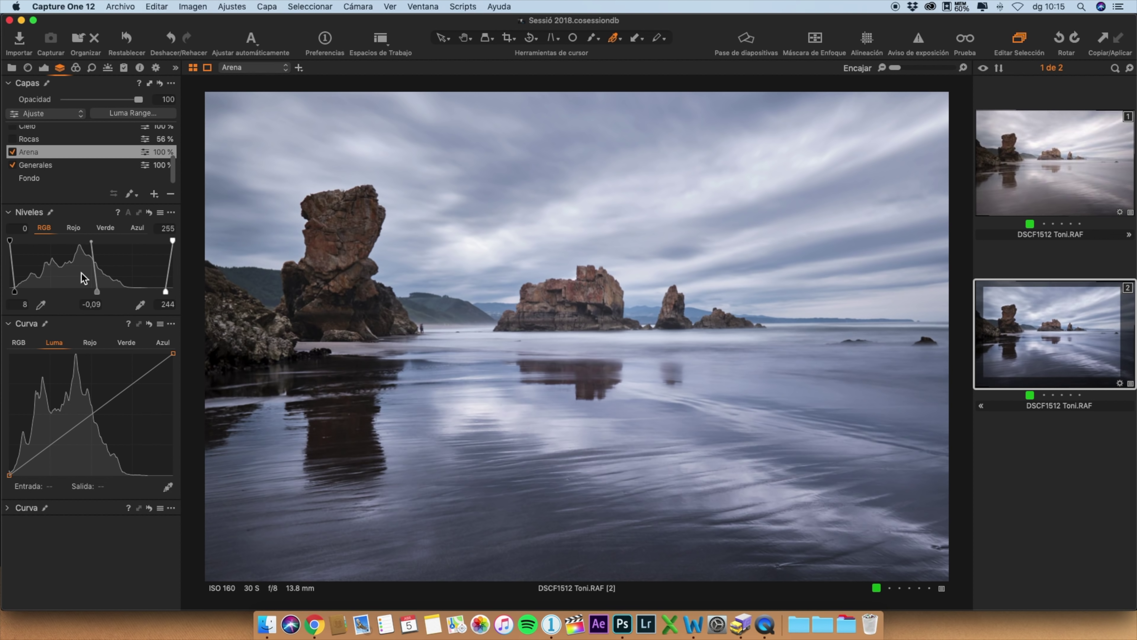
left_click(43, 67)
left_click(34, 232)
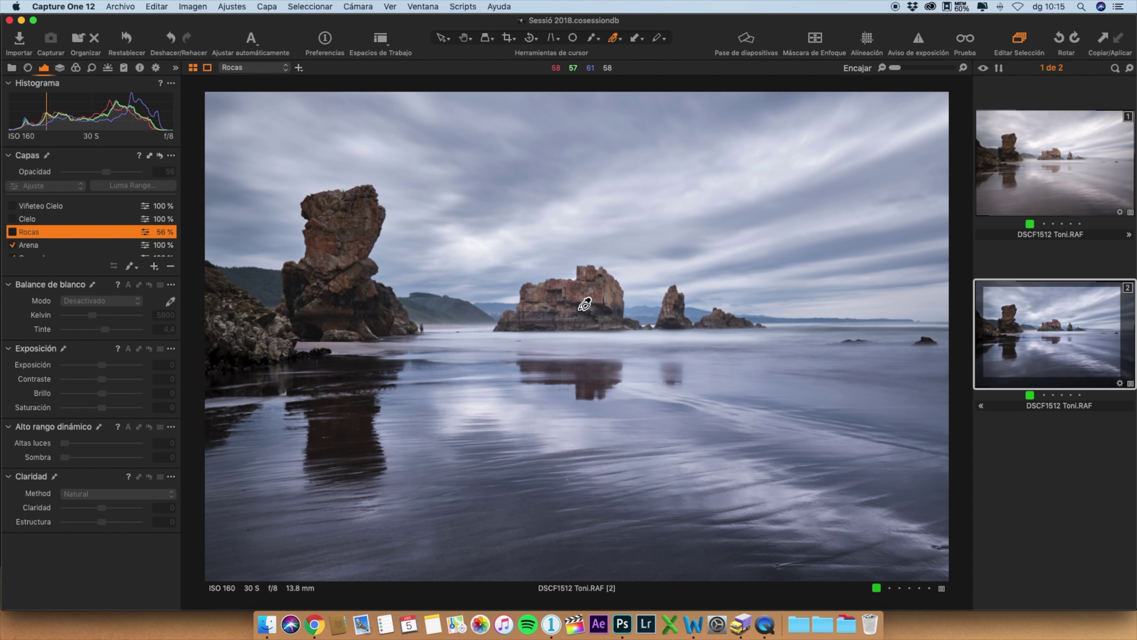
left_click(12, 232)
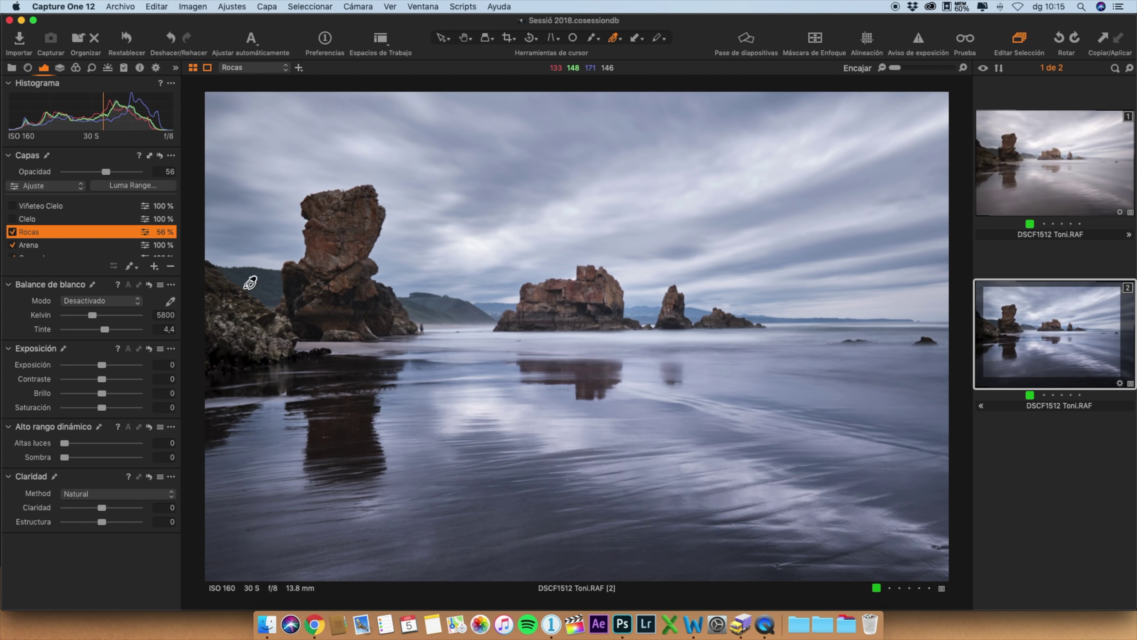
key("m")
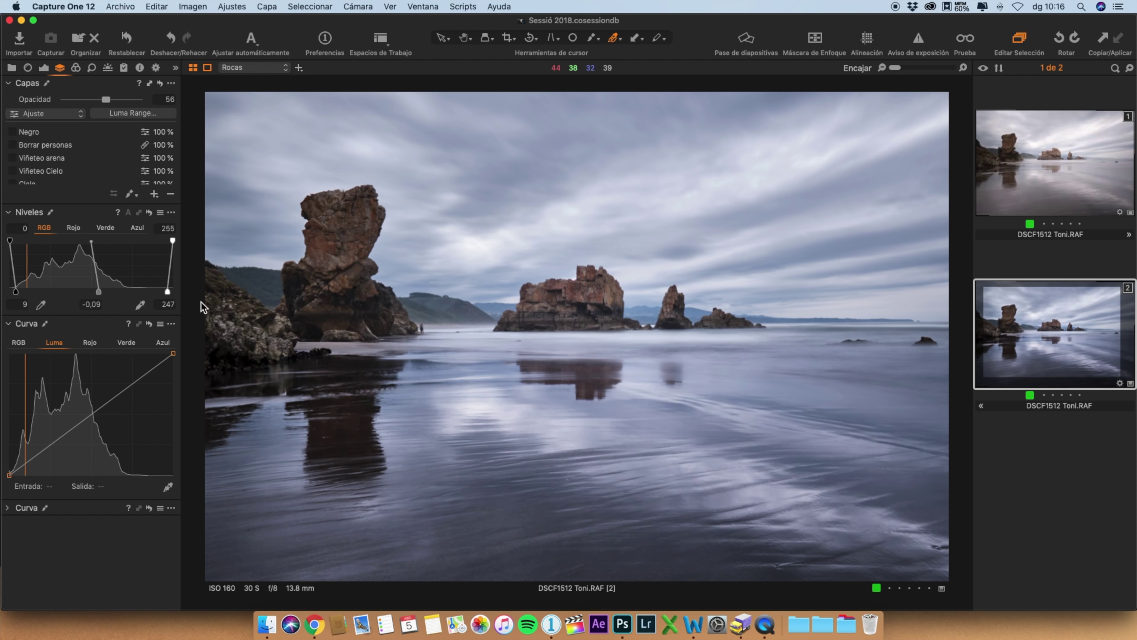
Set the Rocas layer's RGB levels to 10 for shadows and 247 for highlights, and compare the layer off and on
left_click_drag(16, 296, 16, 297)
left_click_drag(100, 293, 98, 293)
left_click_drag(170, 292, 167, 293)
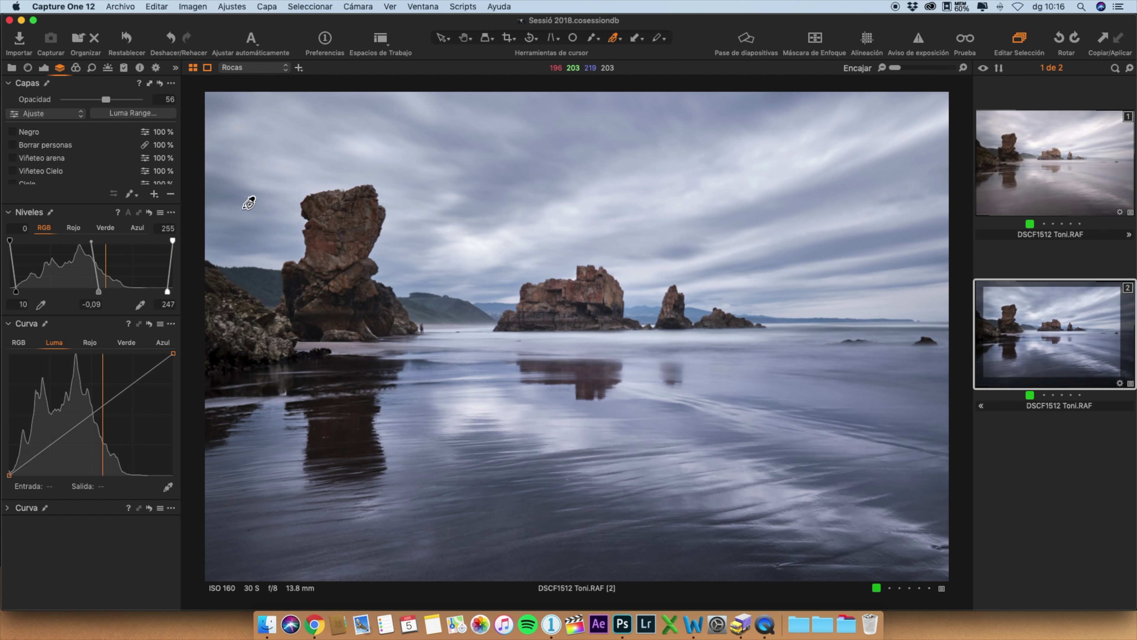
scroll(53, 160, "down", 3)
left_click(12, 139)
left_click(12, 139)
scroll(45, 149, "up", 3)
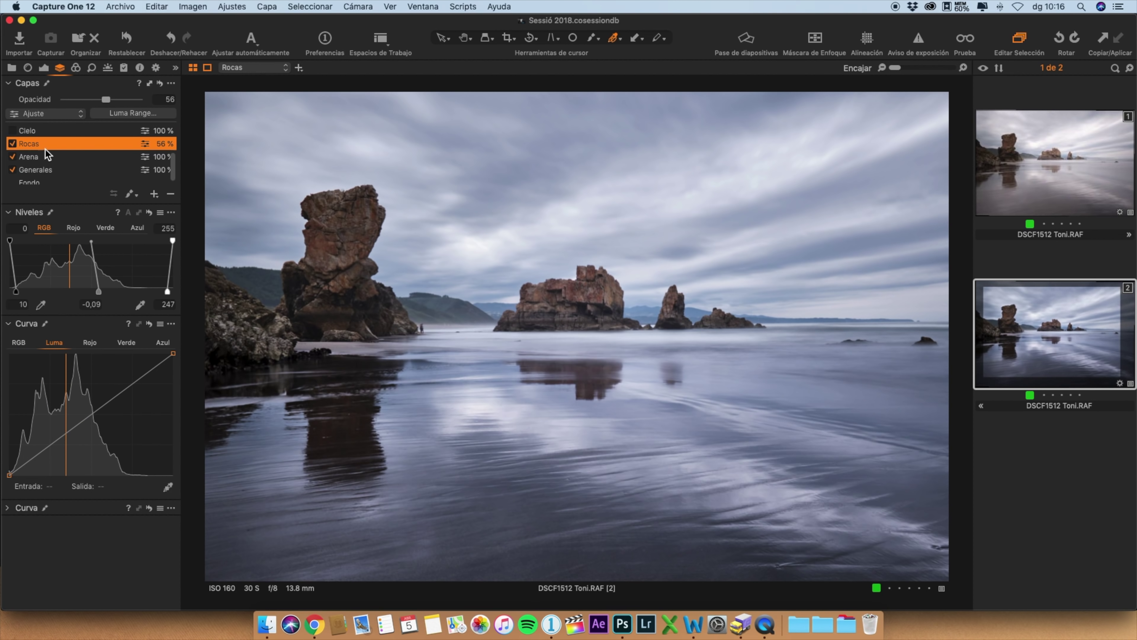
Enable the Cielo layer, briefly display its mask over the sky, and review its exposure, highlights and clarity settings
scroll(27, 160, "down", 2)
left_click(25, 158)
left_click(12, 158)
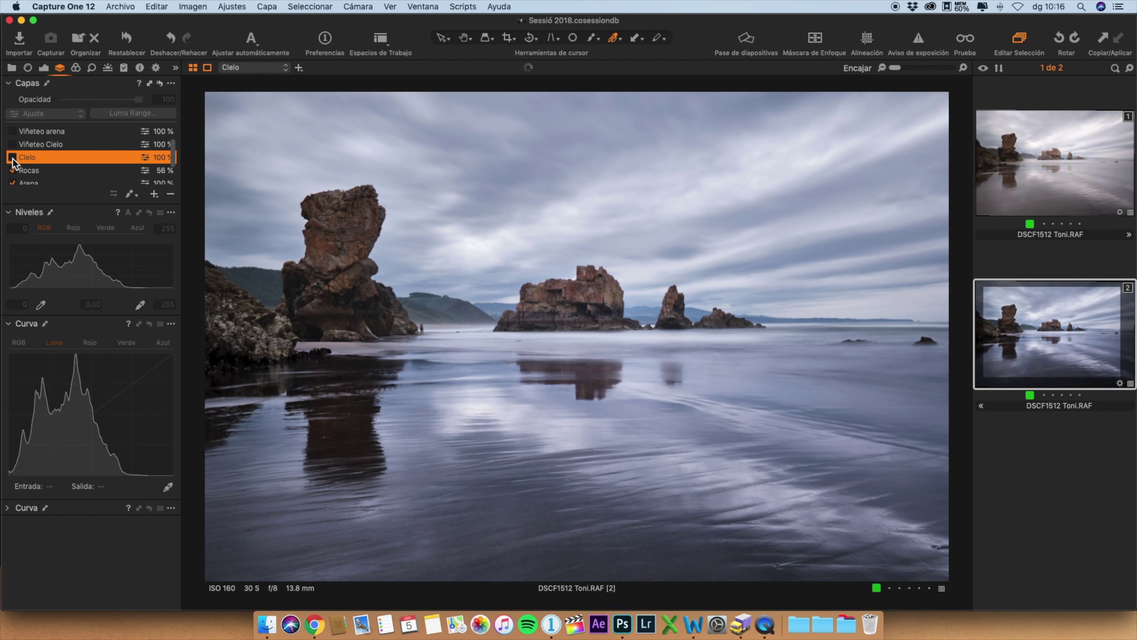
key("m")
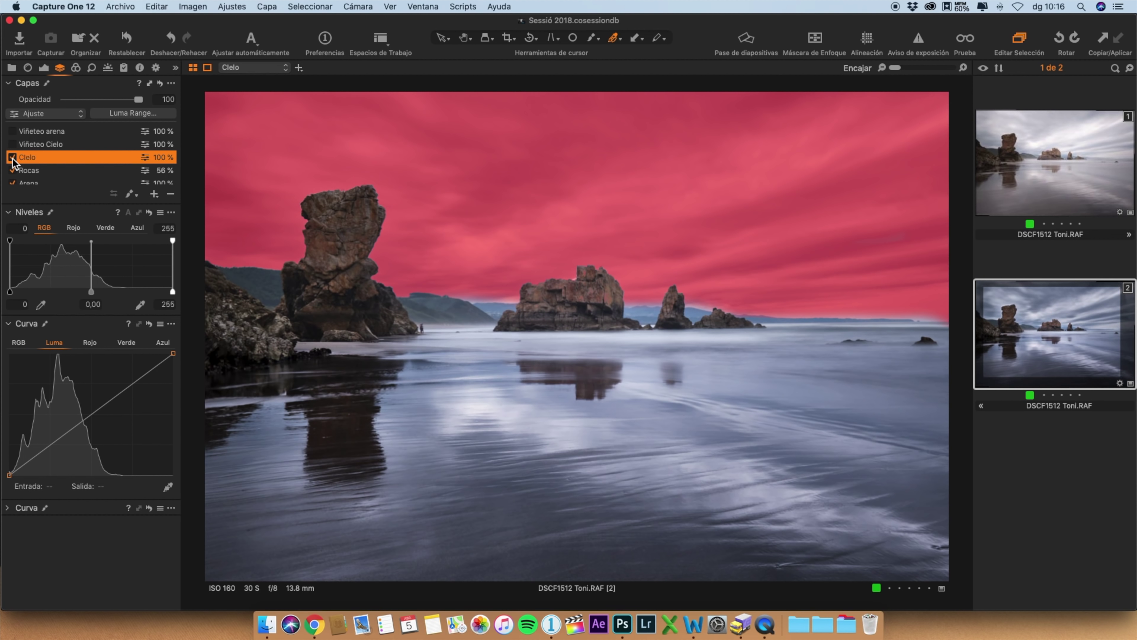
key("m")
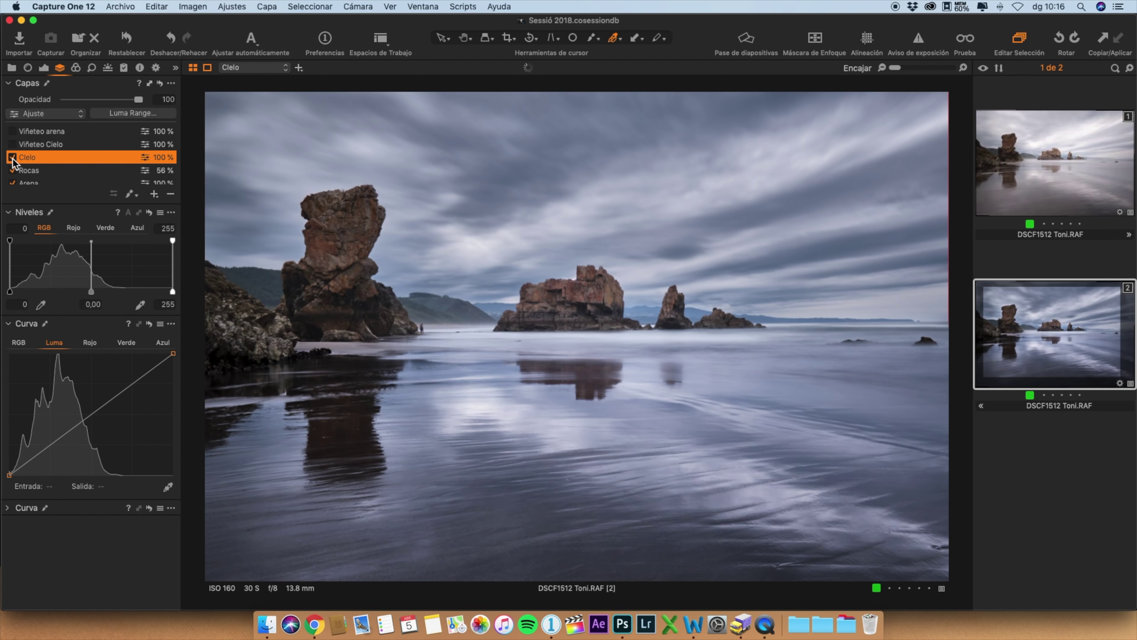
left_click(44, 69)
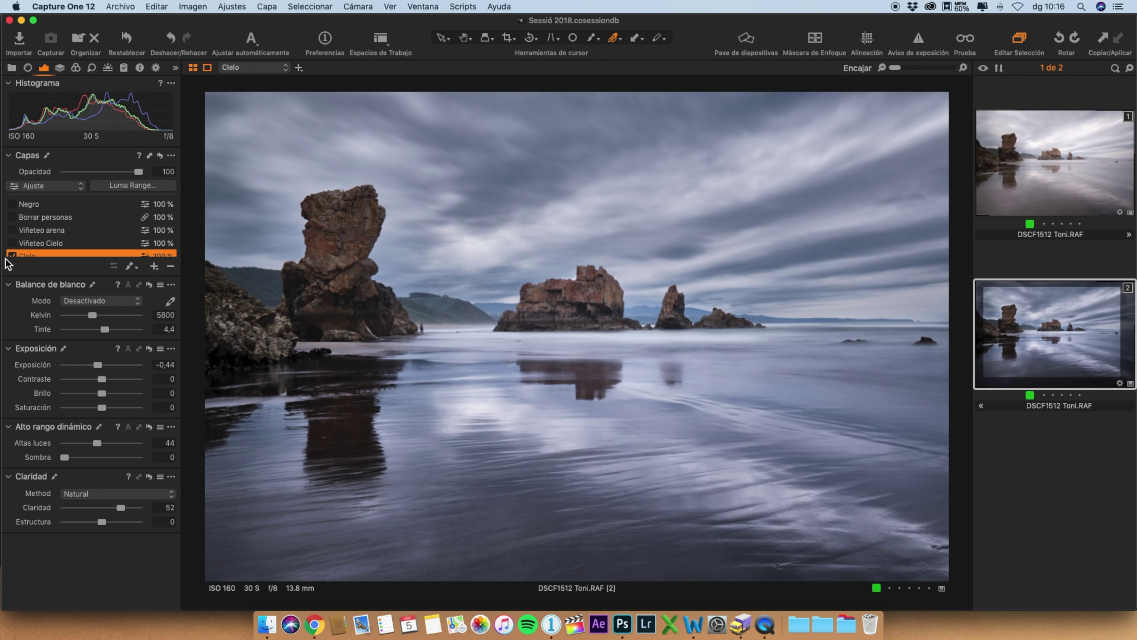
scroll(27, 233, "down", 3)
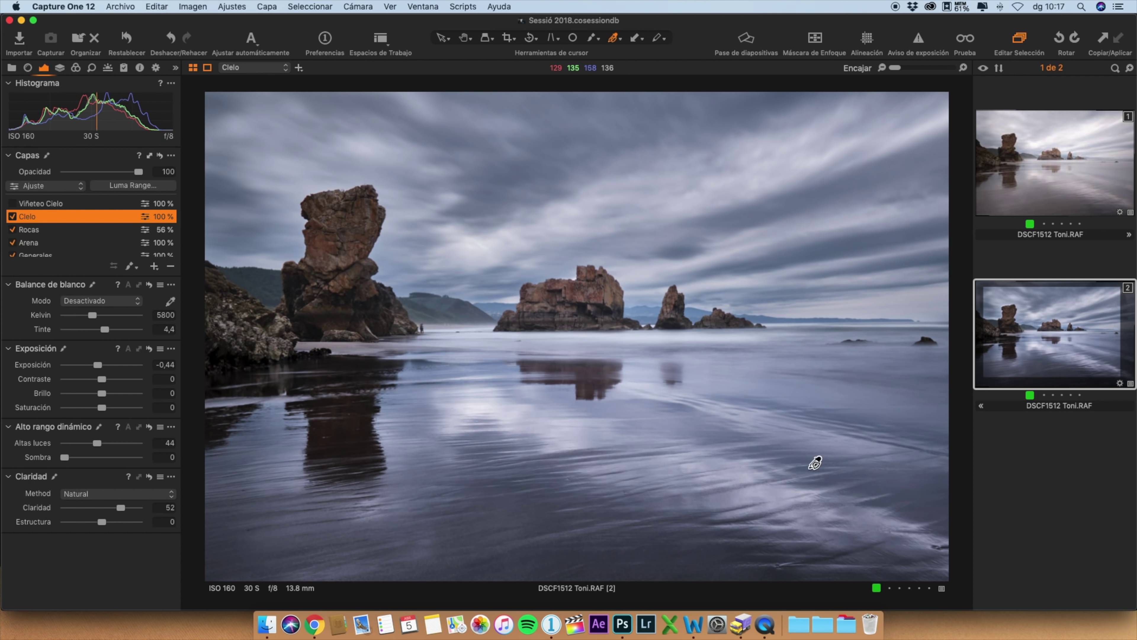
scroll(71, 242, "up", 3)
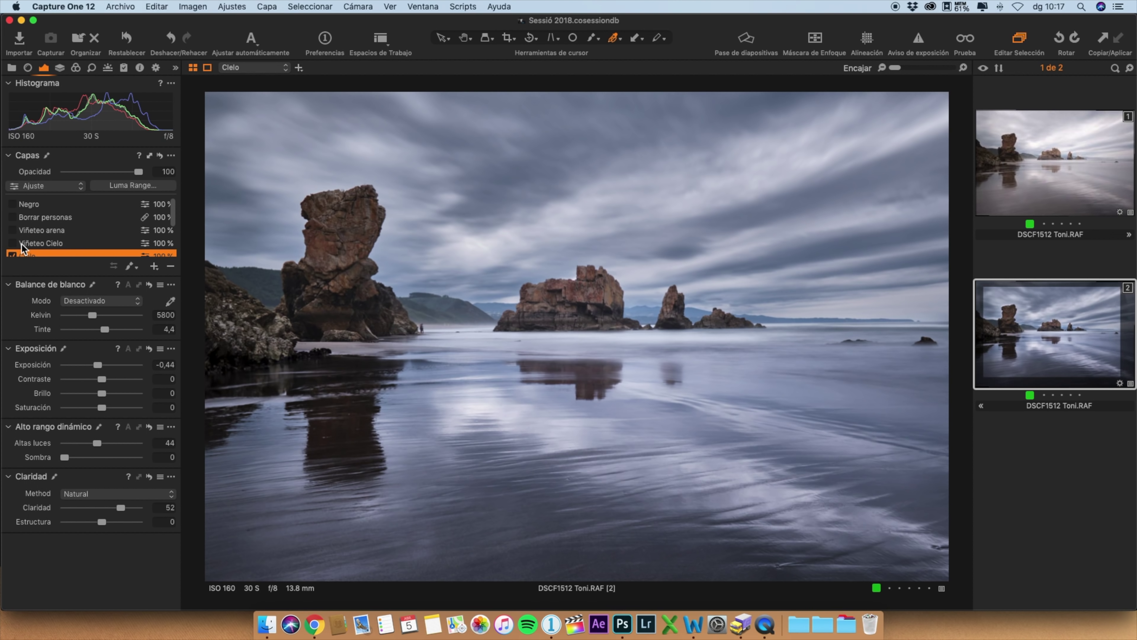
Select the Viñeteo Cielo layer and toggle it off and on to compare, leaving it enabled
left_click(34, 244)
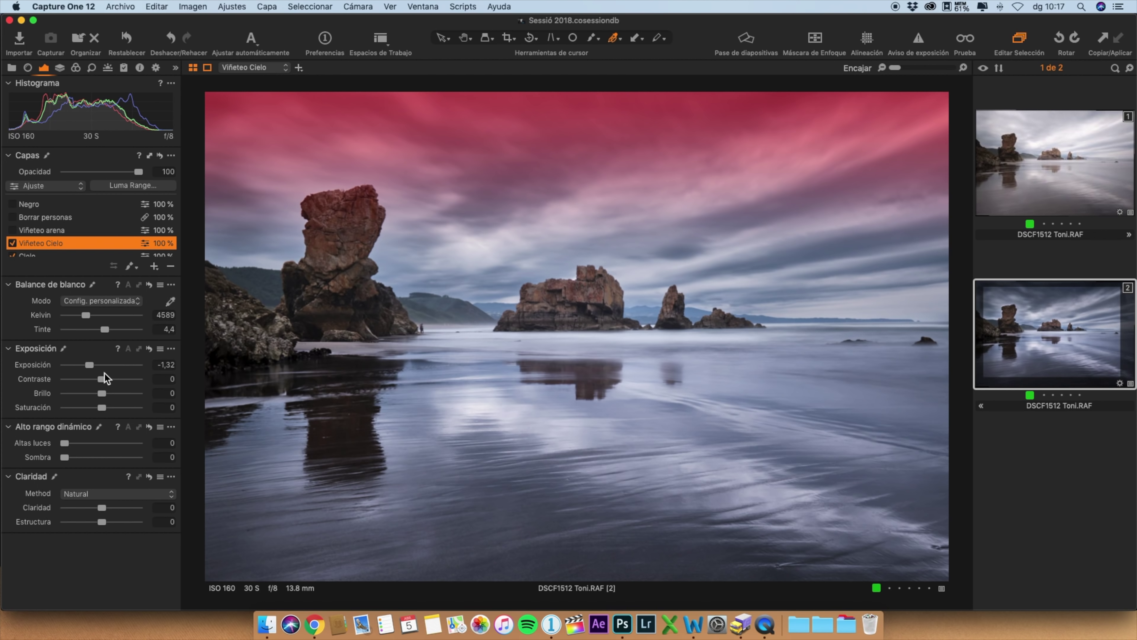
left_click(13, 243)
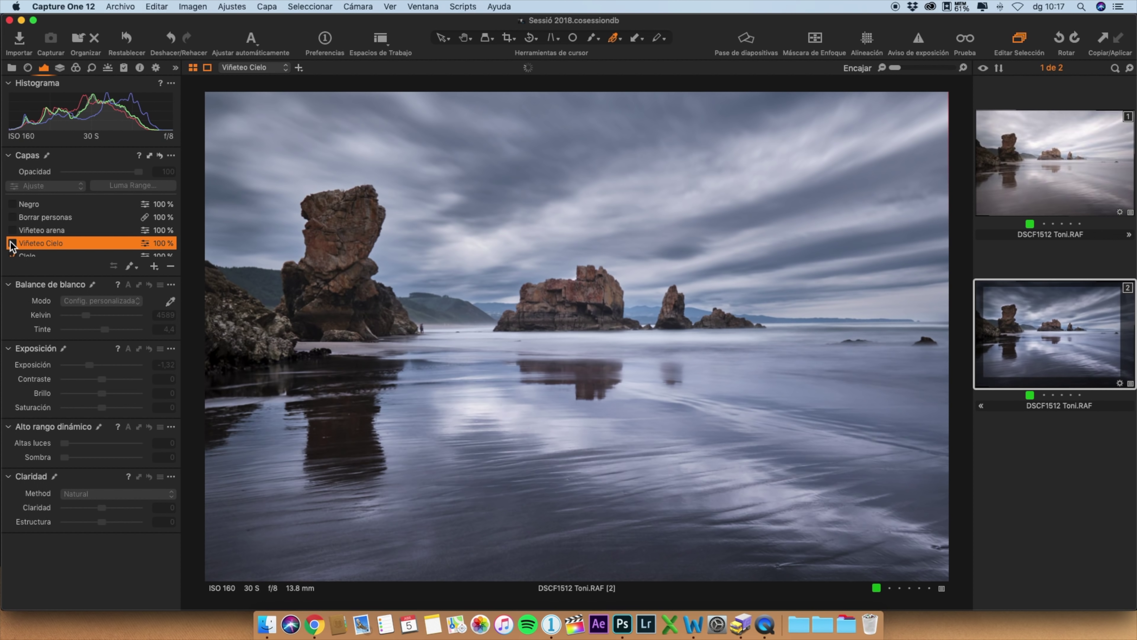
left_click(12, 243)
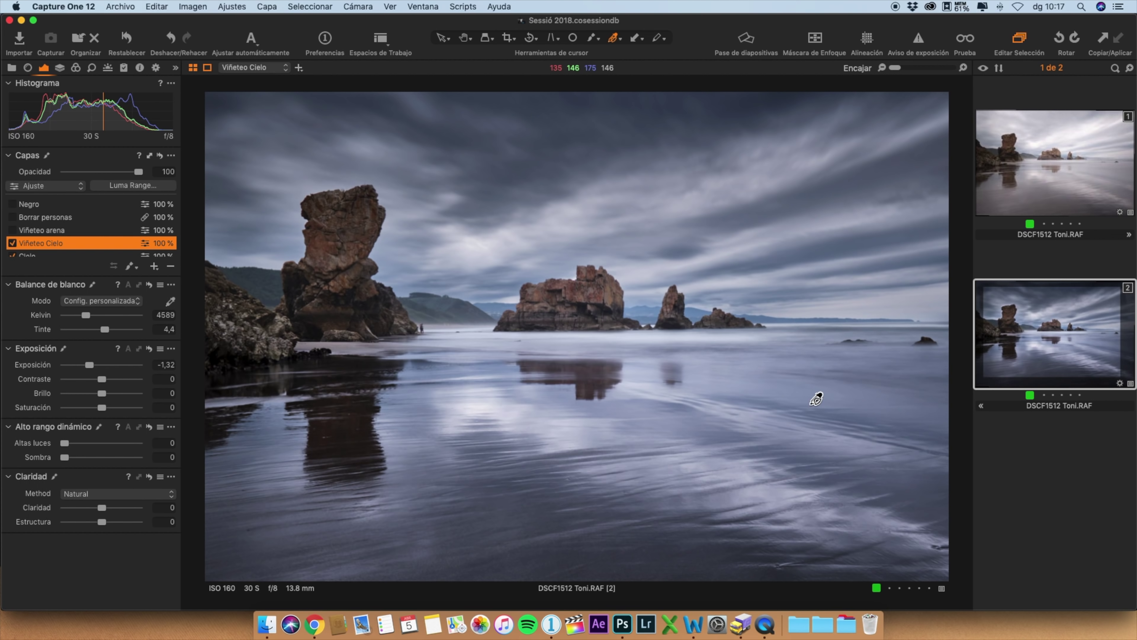
Enable the Viñeteo arena layer and briefly display its mask over the foreground sand
left_click(10, 231)
left_click(12, 230)
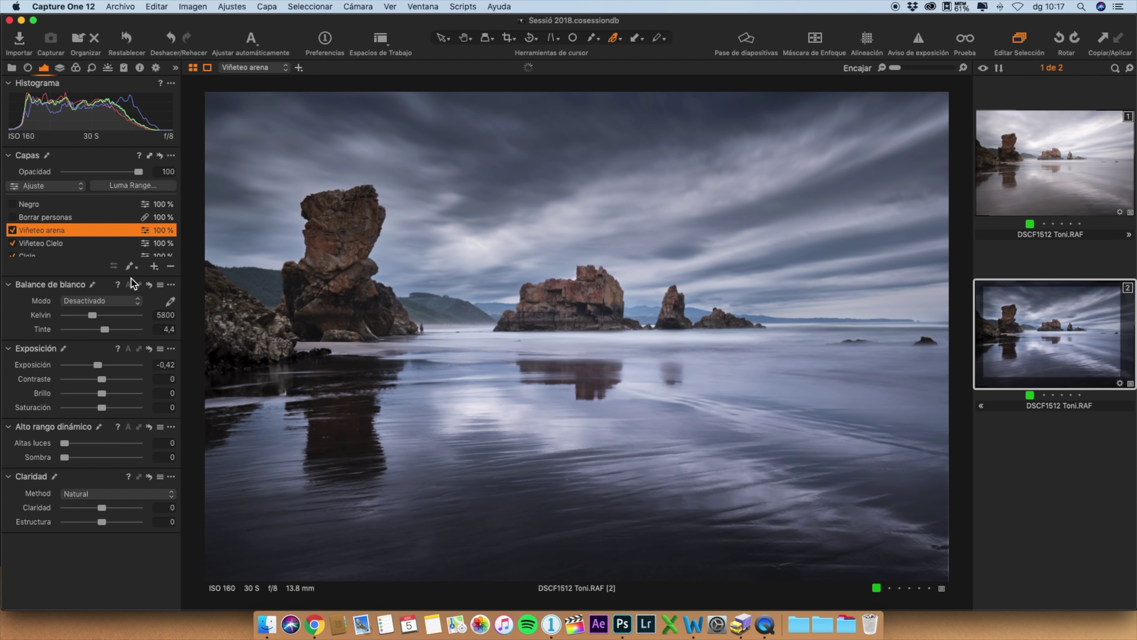
key("m")
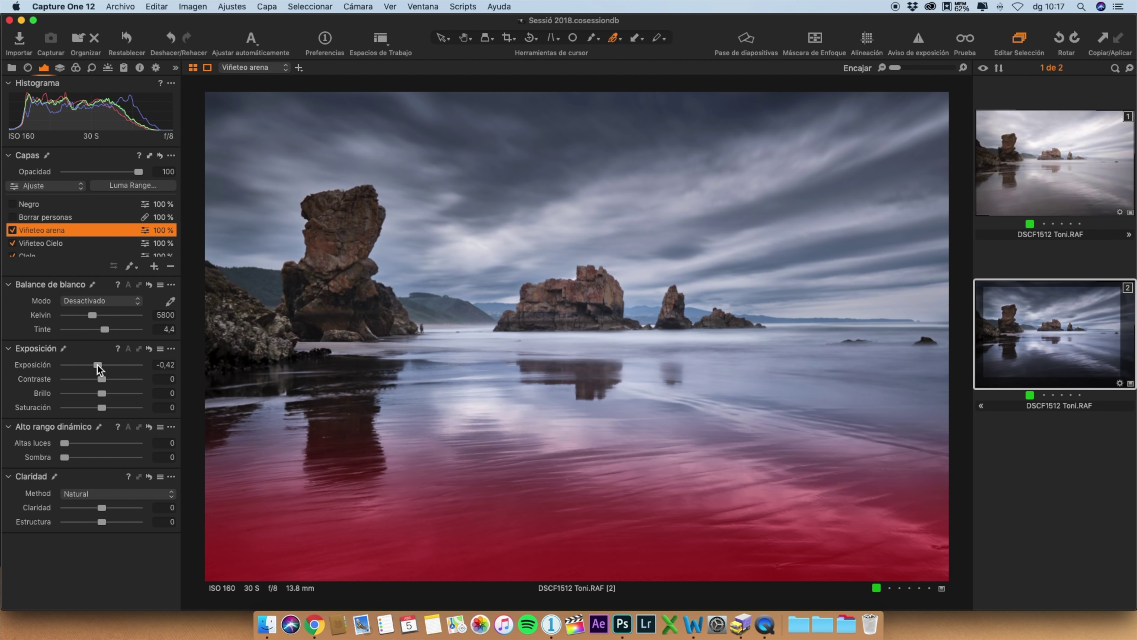
key("m")
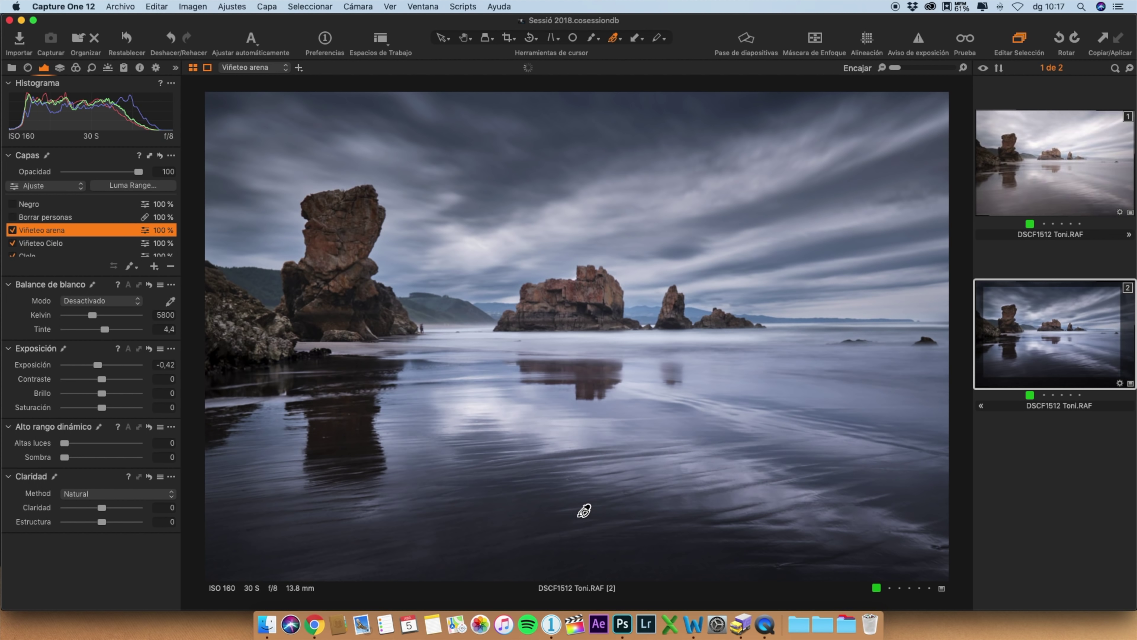
Enable the Borrar personas layer, compare it off and on, and check its layer type without changing it from Corregir
left_click(39, 217)
left_click(12, 217)
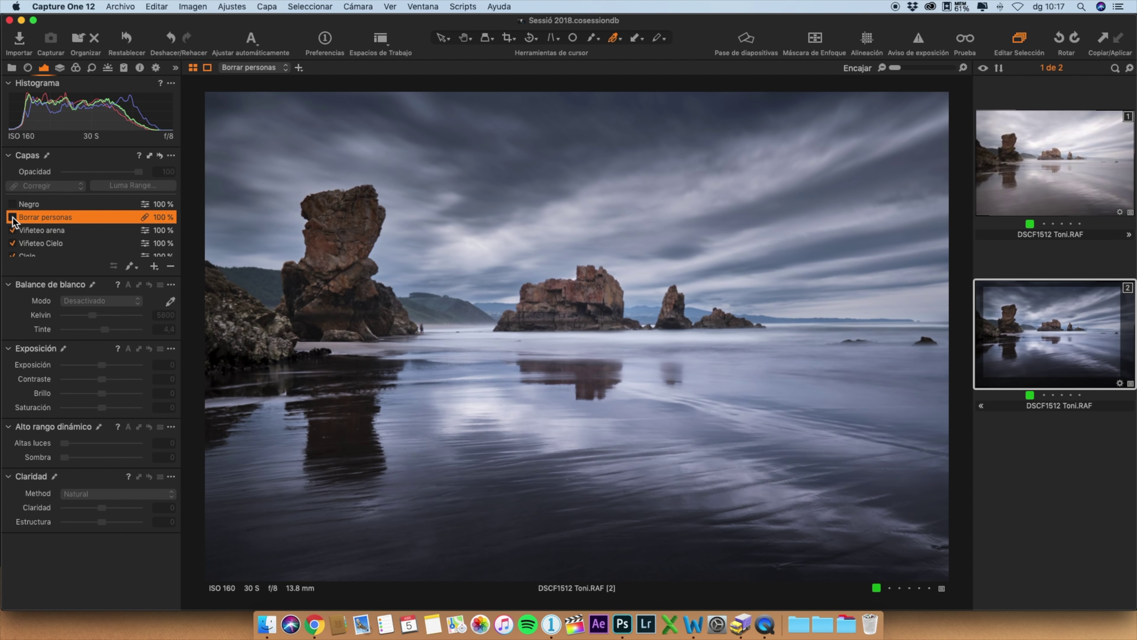
left_click(13, 218)
left_click(12, 217)
left_click(64, 187)
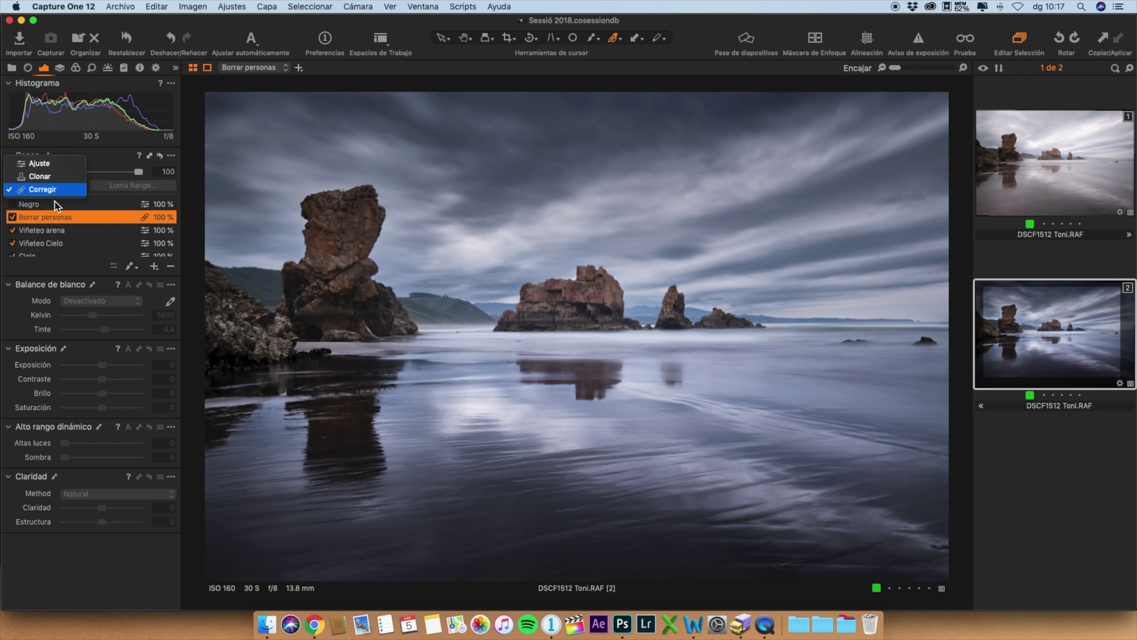
left_click(27, 208)
Enable the black-and-white layer Negro and briefly display its mask over the whole photo
left_click(27, 205)
left_click(13, 204)
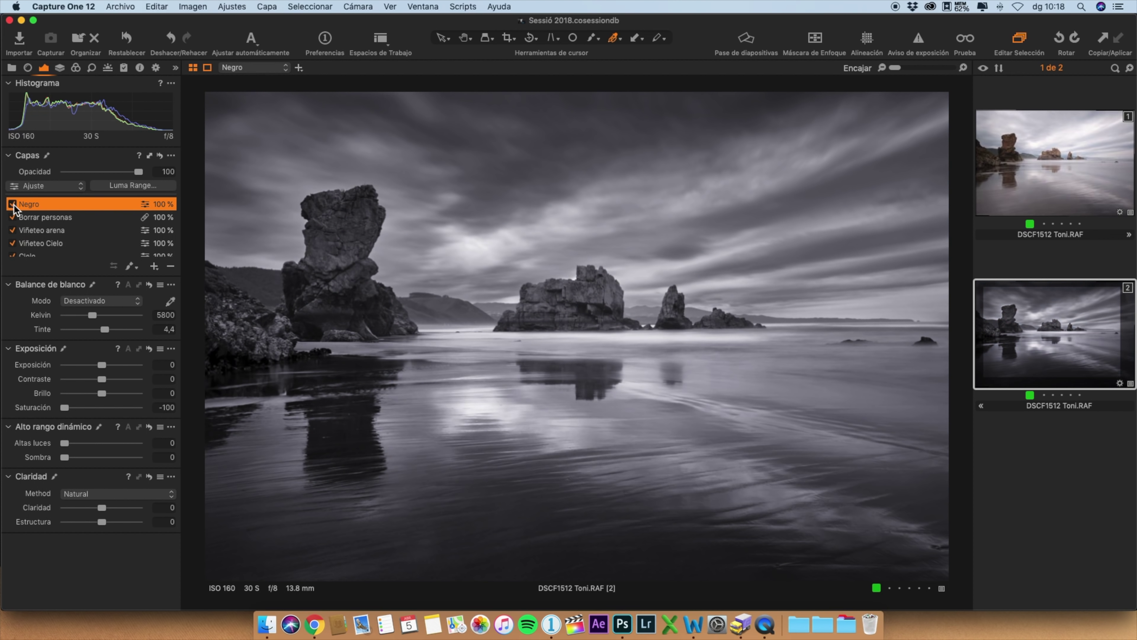
key("m")
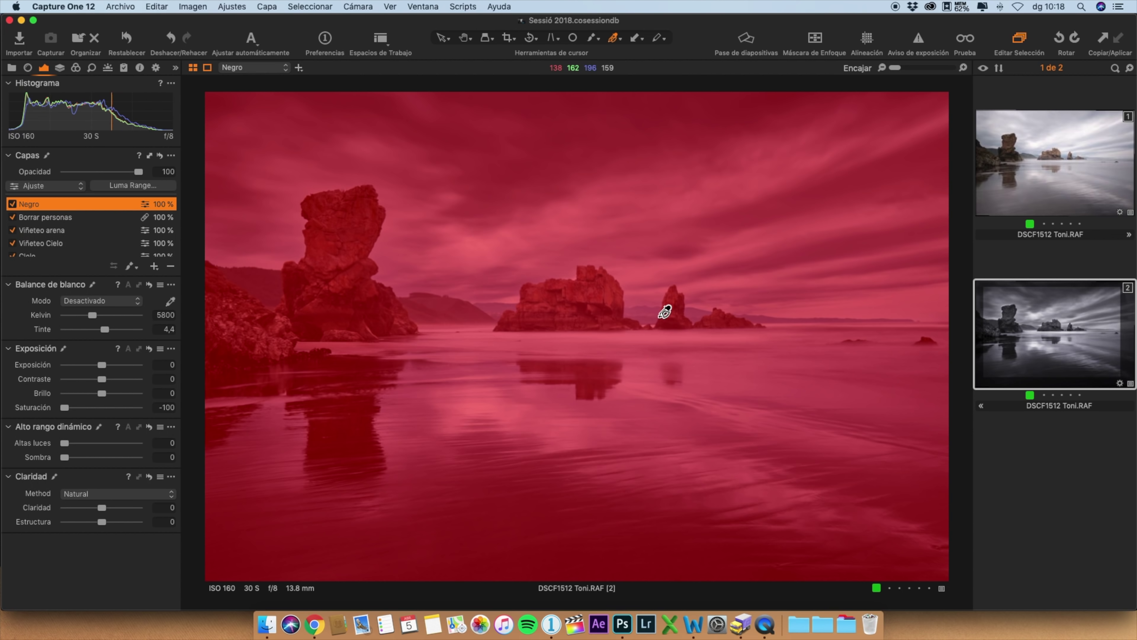
key("m")
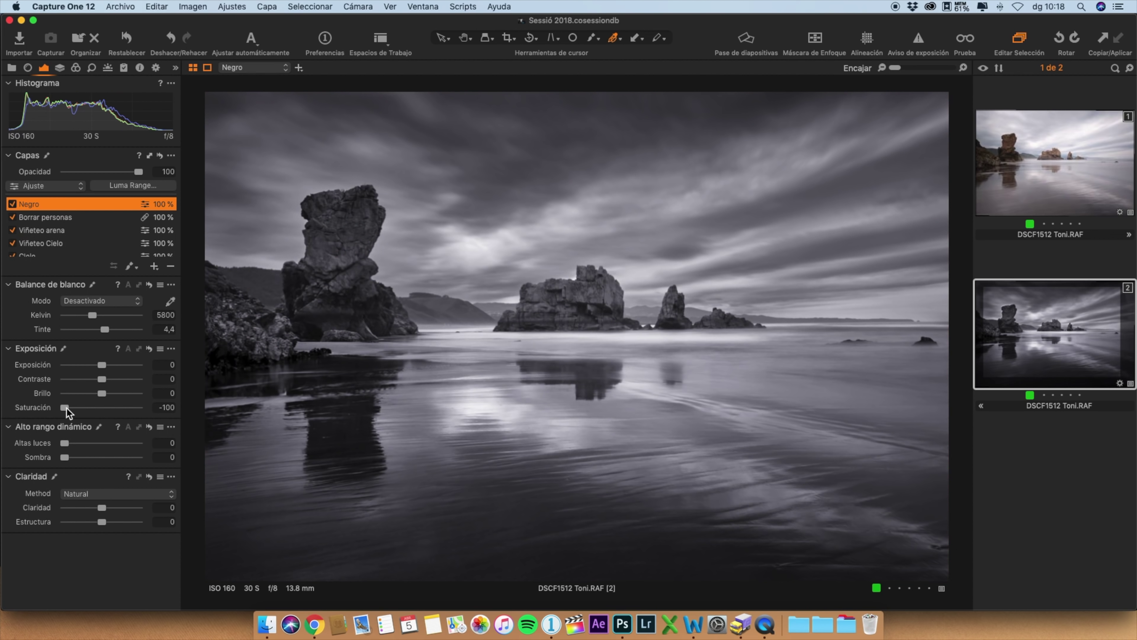
Select the second variant of the night photo with the tower and enable its Generales layer
left_click(828, 365)
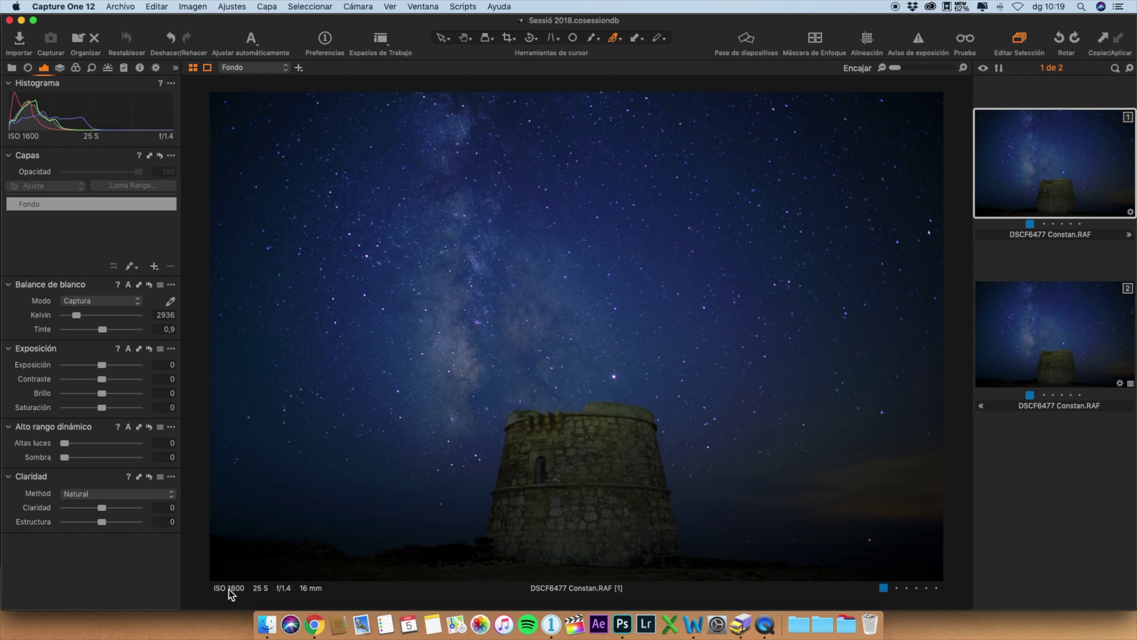
left_click(1120, 323)
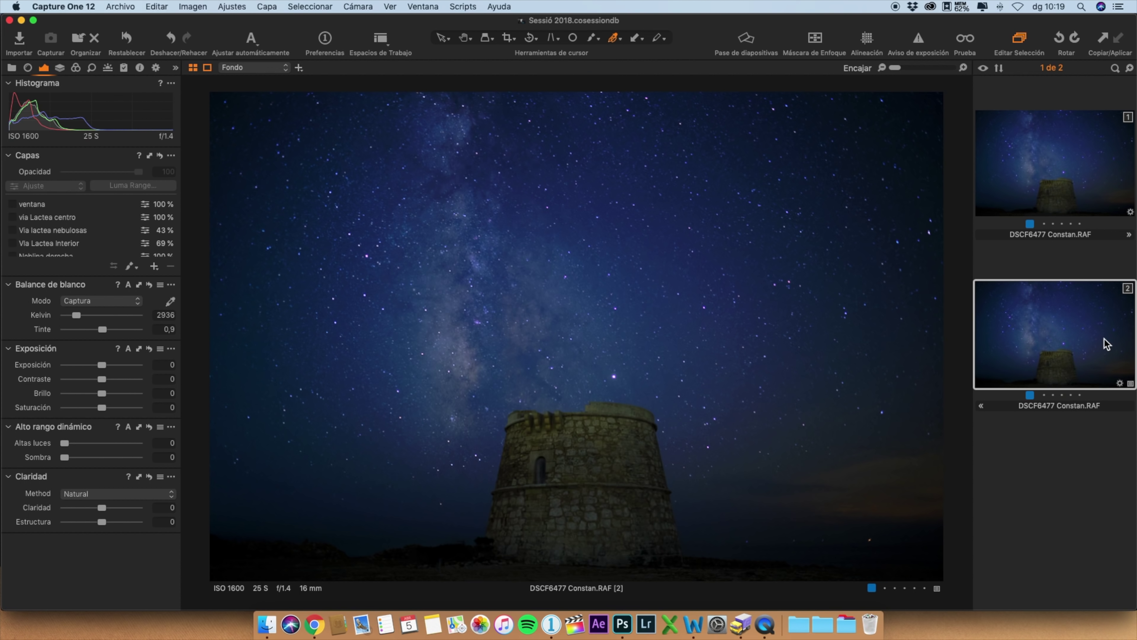
scroll(45, 228, "down", 3)
left_click(27, 238)
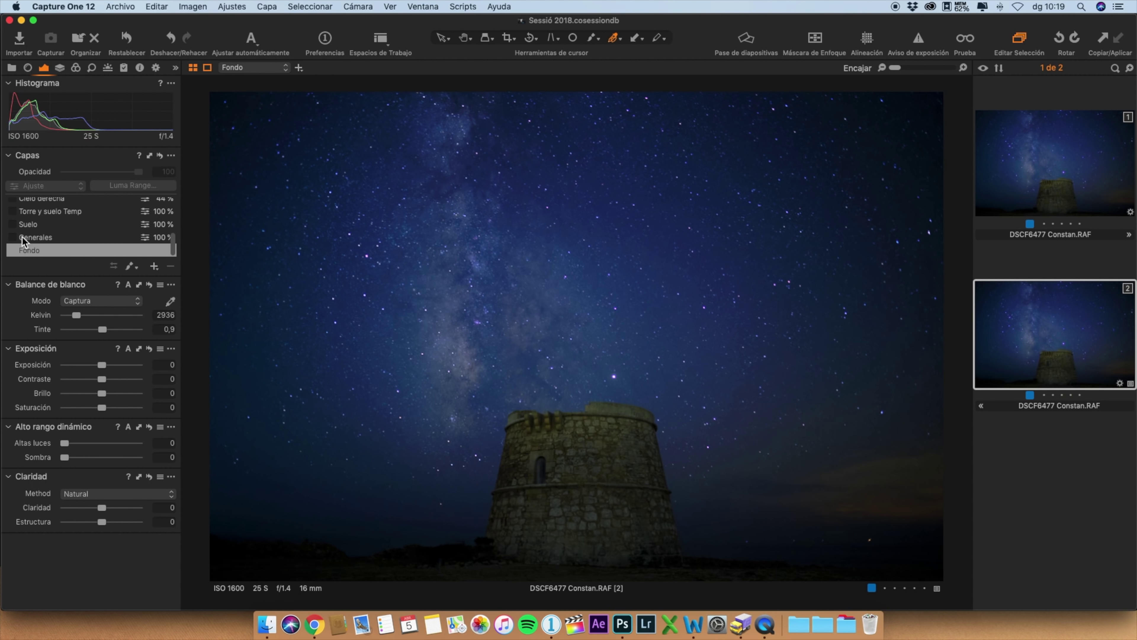
left_click(12, 238)
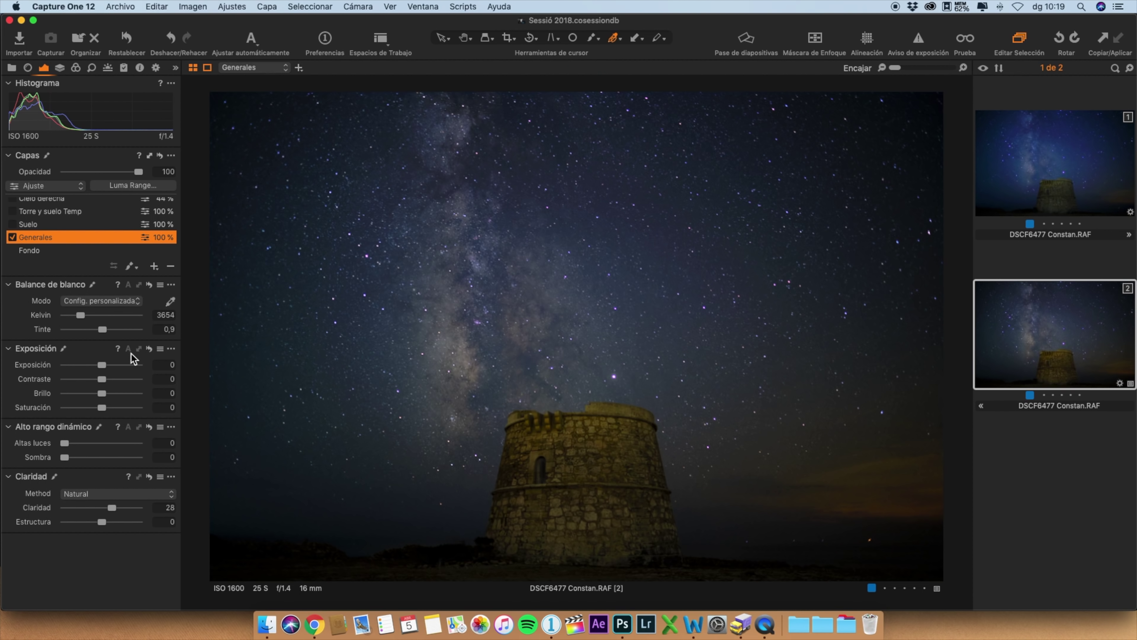
Try a white balance of 3428 Kelvin on the Generales layer and undo the change
left_click_drag(85, 316, 85, 315)
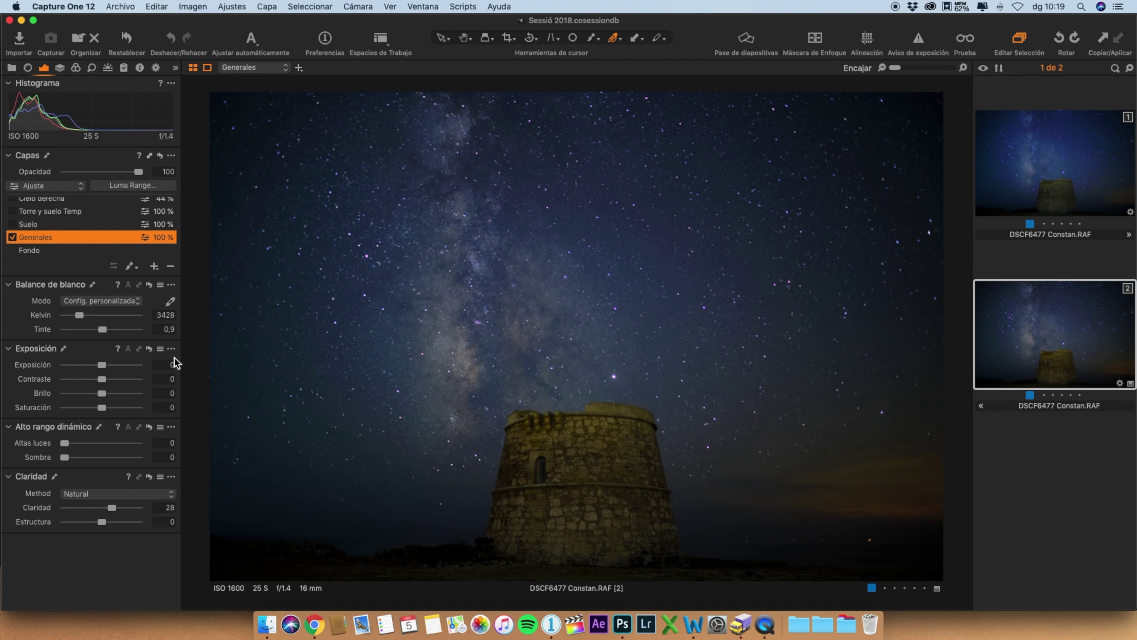
key("super+z")
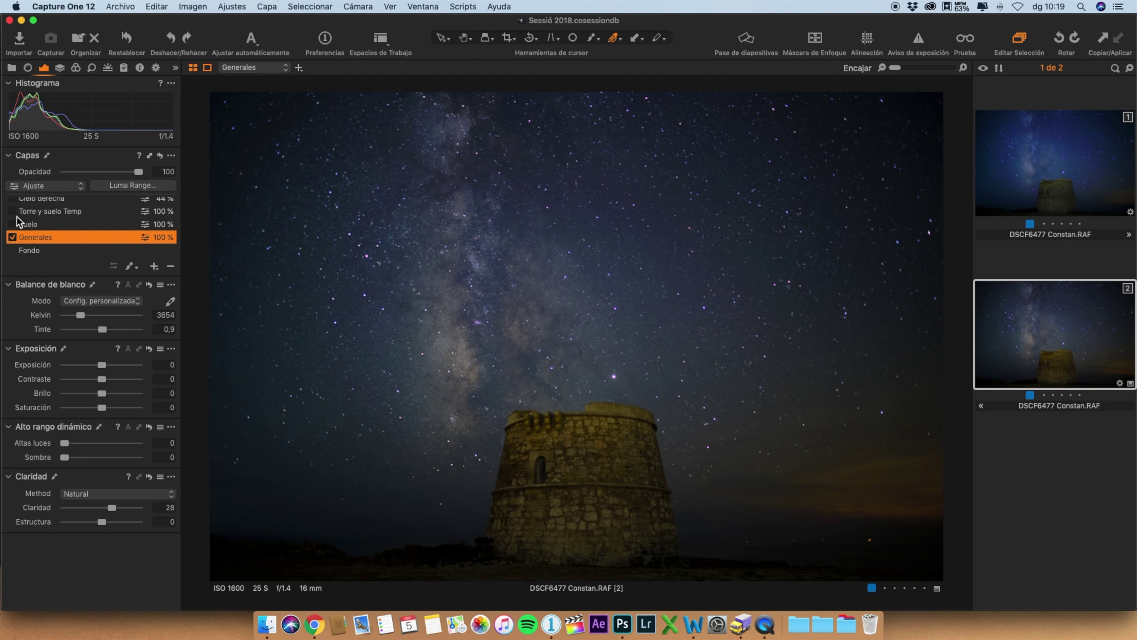
Enable the Suelo layer on the night photo and compare the ground with the layer off and on
left_click(13, 224)
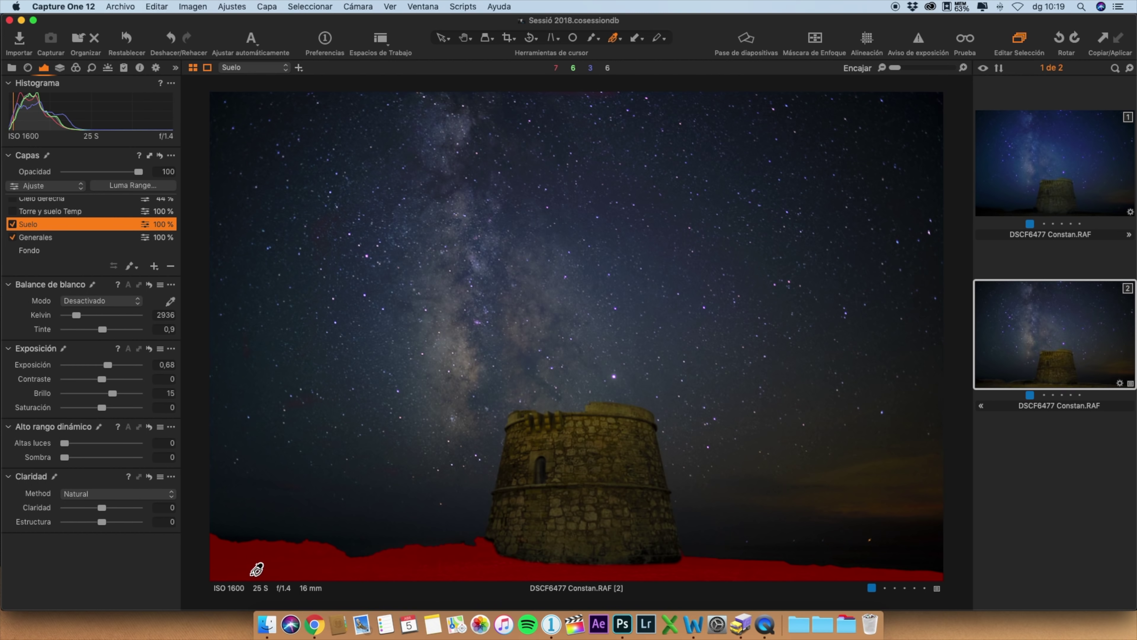
left_click(13, 224)
left_click(12, 224)
left_click(12, 224)
left_click(12, 224)
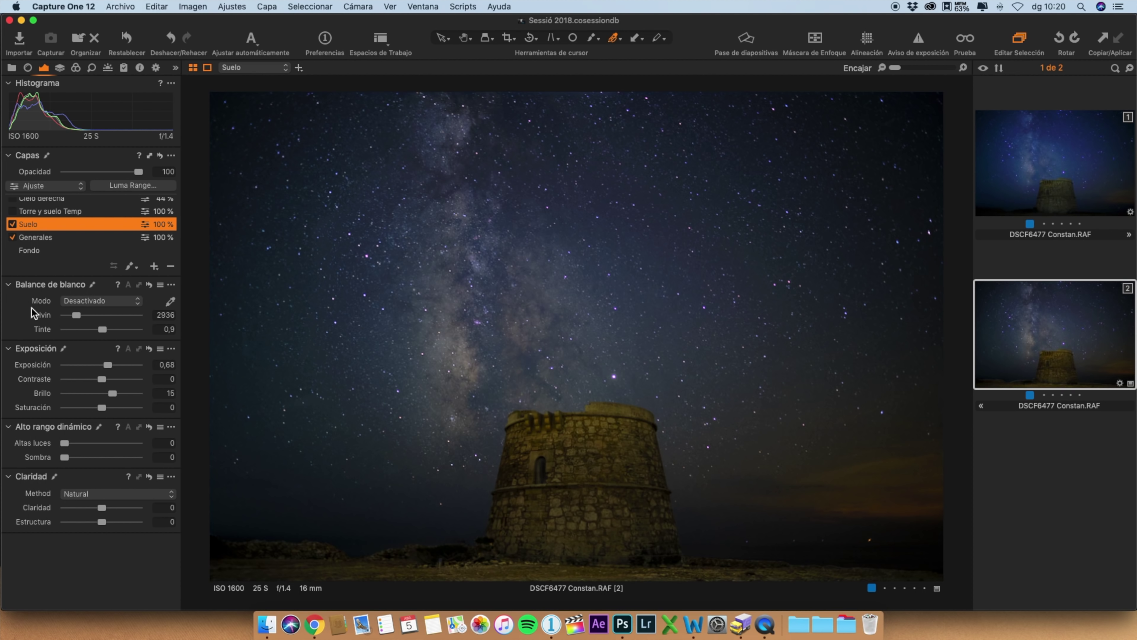
left_click(12, 224)
left_click(12, 224)
Enable the Torre y suelo Temp layer, compare it off and on, and try a brightness of 12
left_click(13, 211)
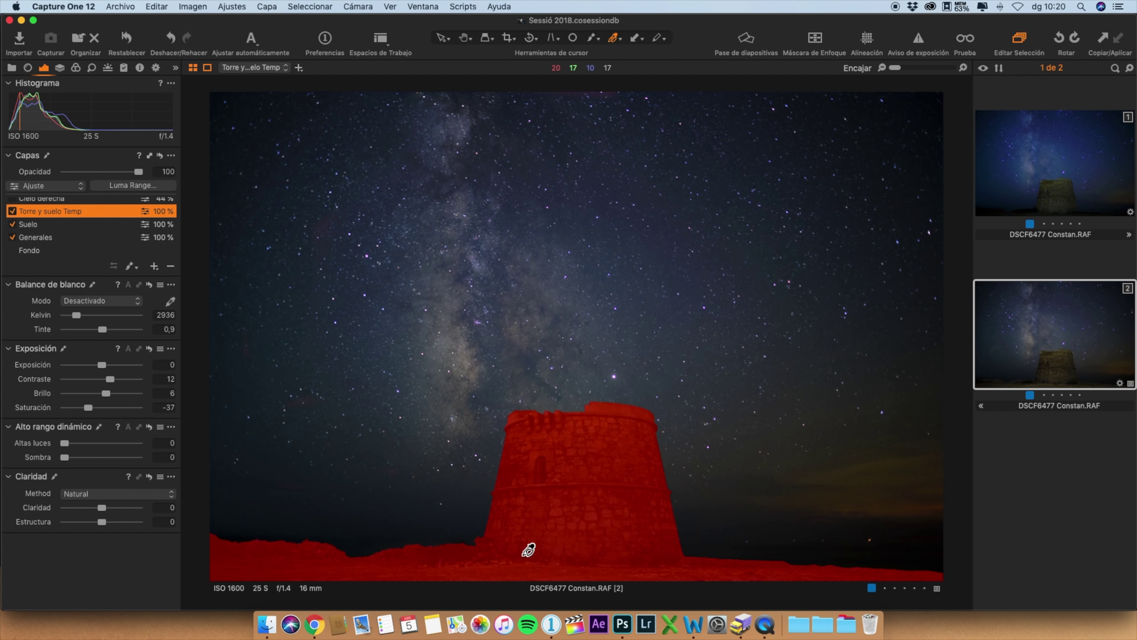
left_click(13, 210)
left_click(13, 211)
left_click(12, 213)
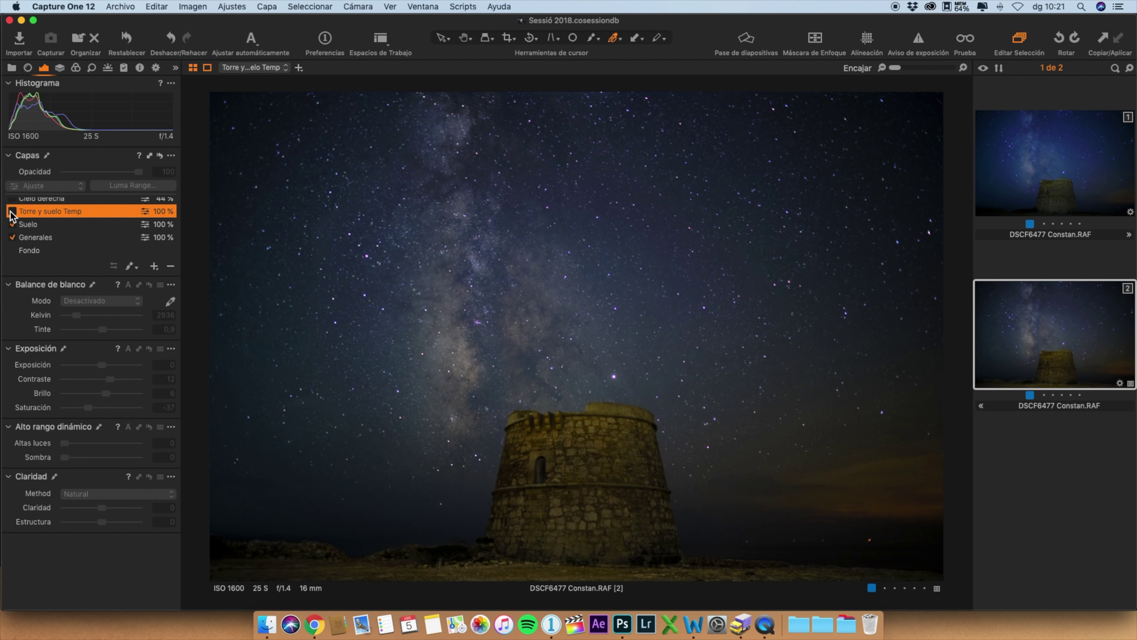
left_click(12, 212)
left_click(12, 212)
left_click(11, 213)
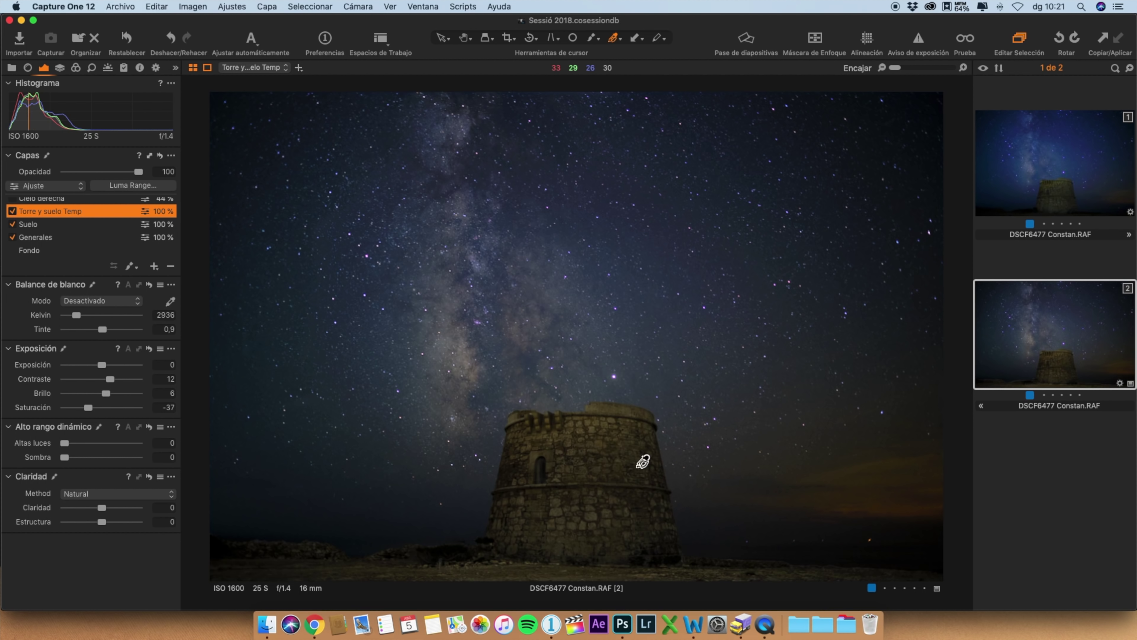
left_click_drag(106, 394, 110, 394)
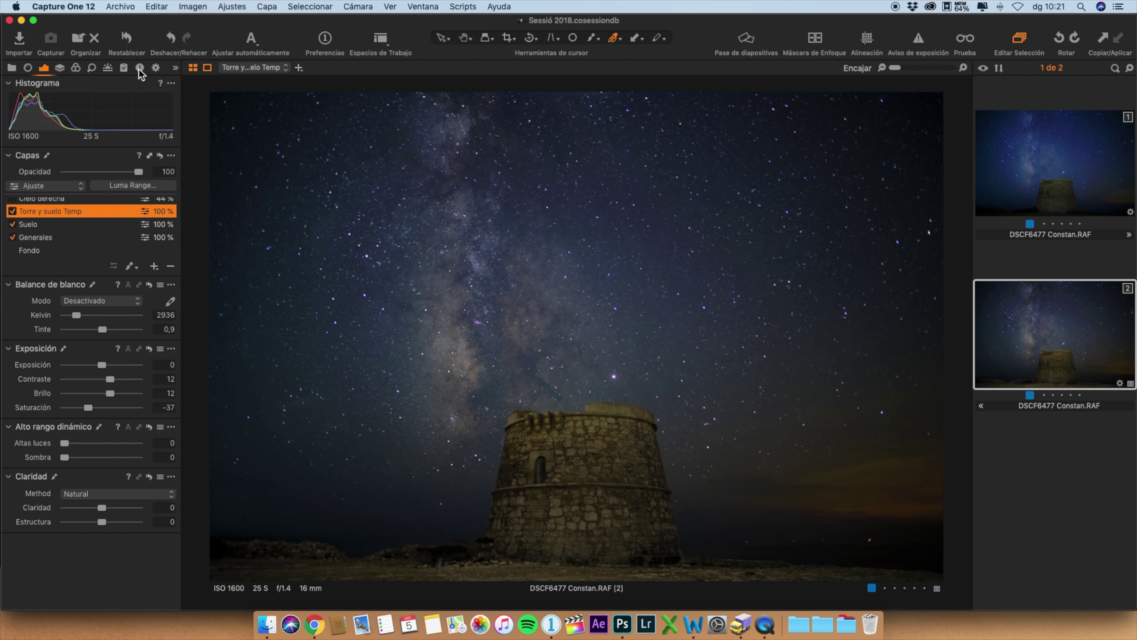
Enable the Cielo derecha layer, briefly display its mask, and inspect its midtone setting in Levels
scroll(63, 224, "up", 3)
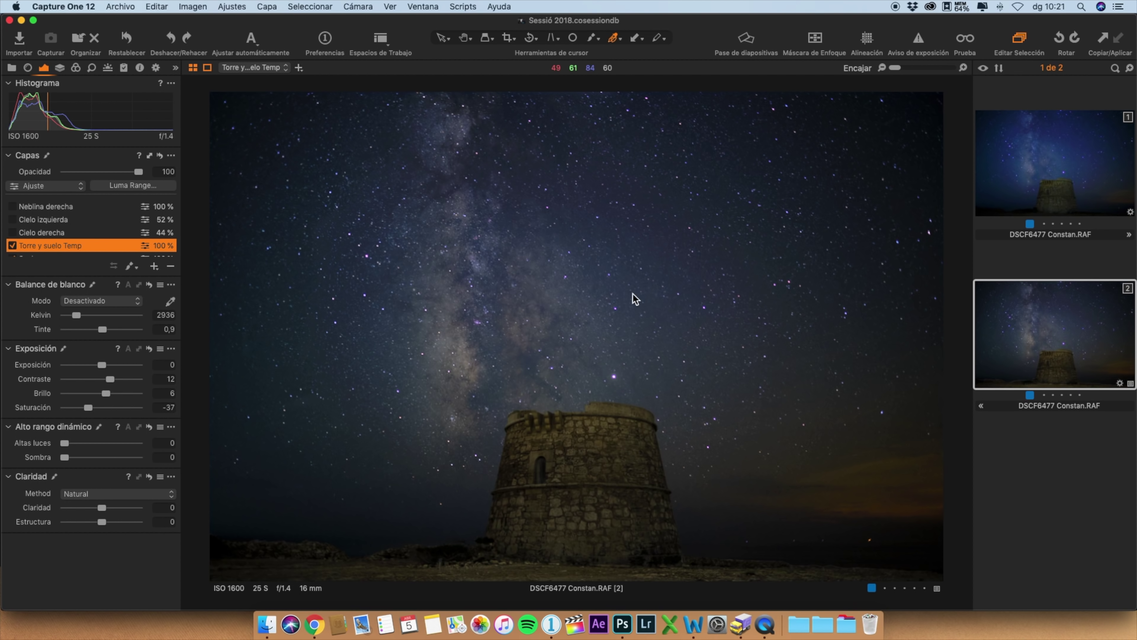
left_click(43, 234)
left_click(12, 233)
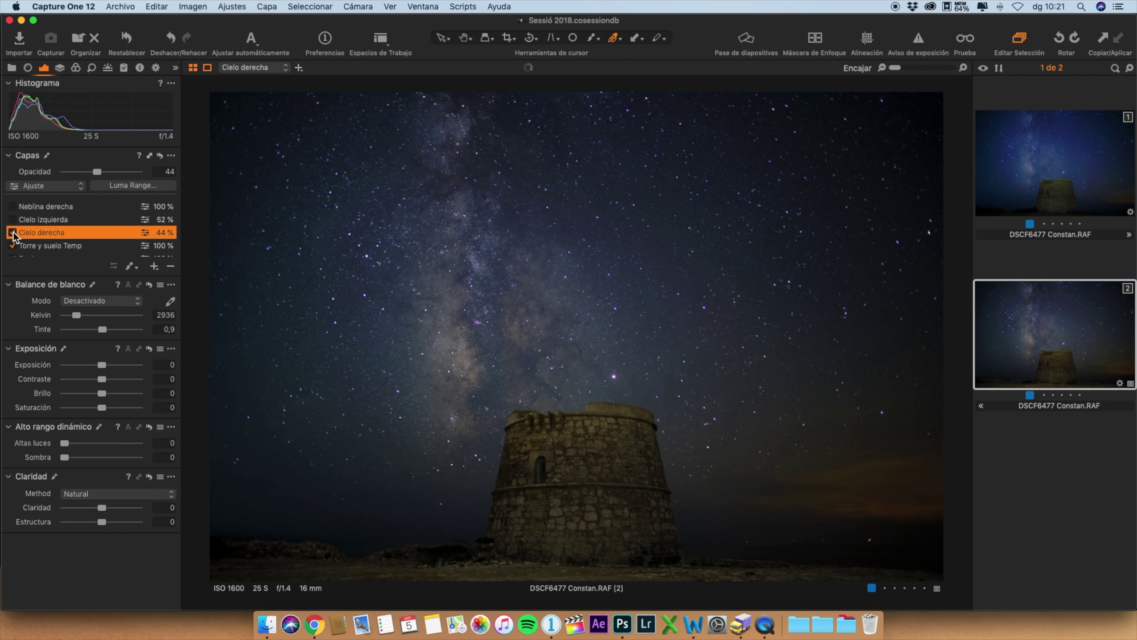
key("m")
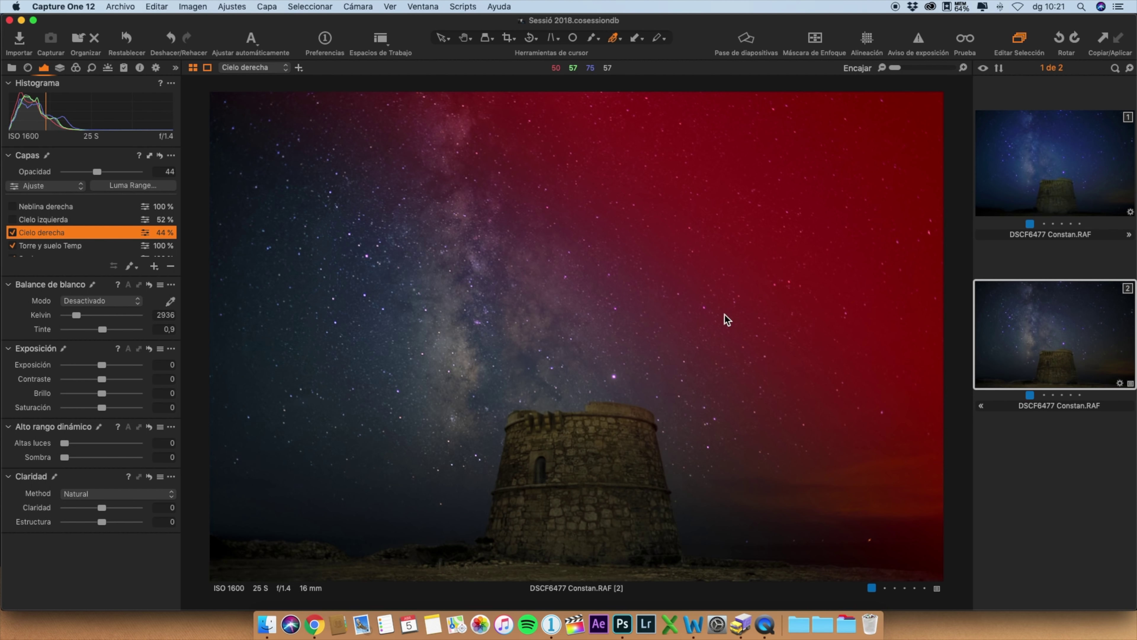
key("m")
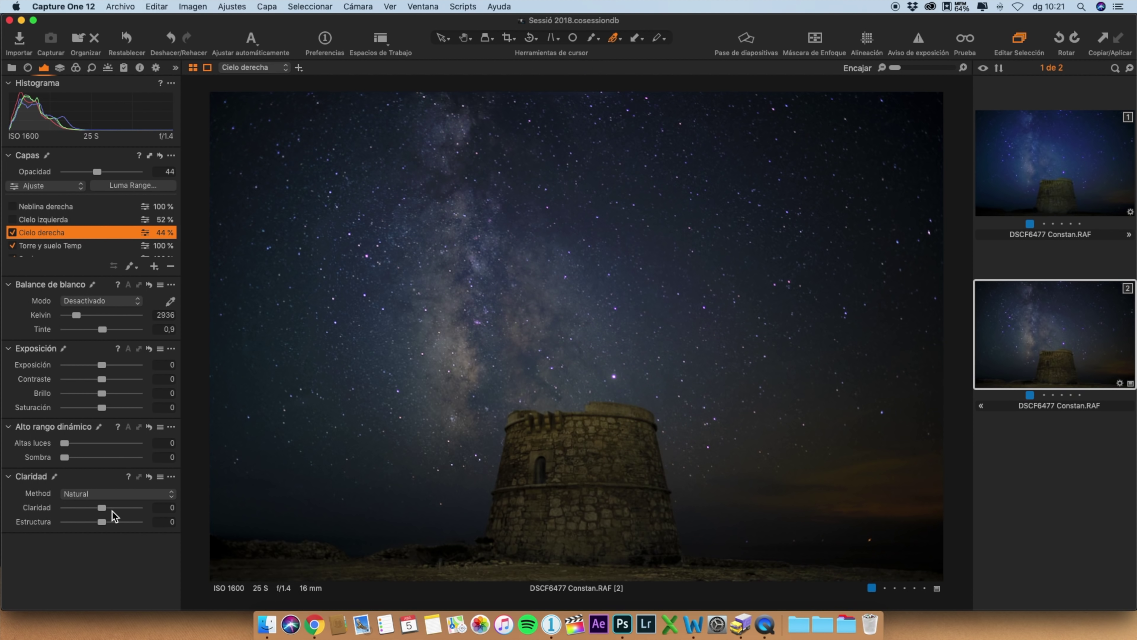
left_click(59, 67)
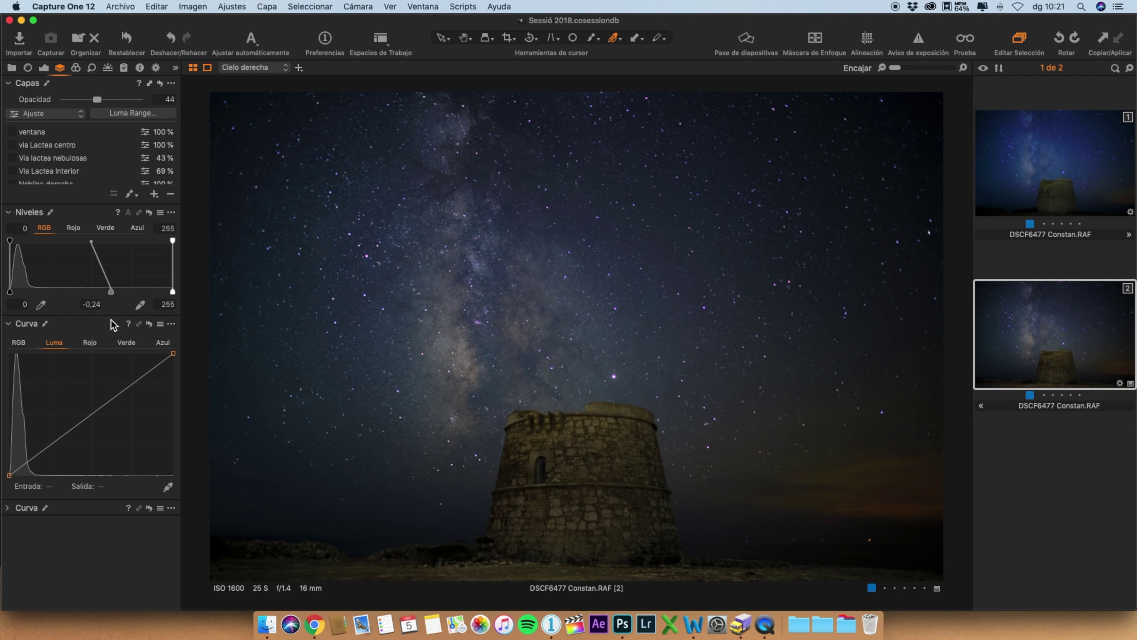
mouse_move(112, 294)
left_mouse_down()
mouse_move(89, 294)
mouse_move(111, 295)
left_mouse_up()
Enable the Cielo izquierda layer and display its mask over the sky
scroll(67, 166, "down", 2)
left_click(10, 168)
left_click(11, 167)
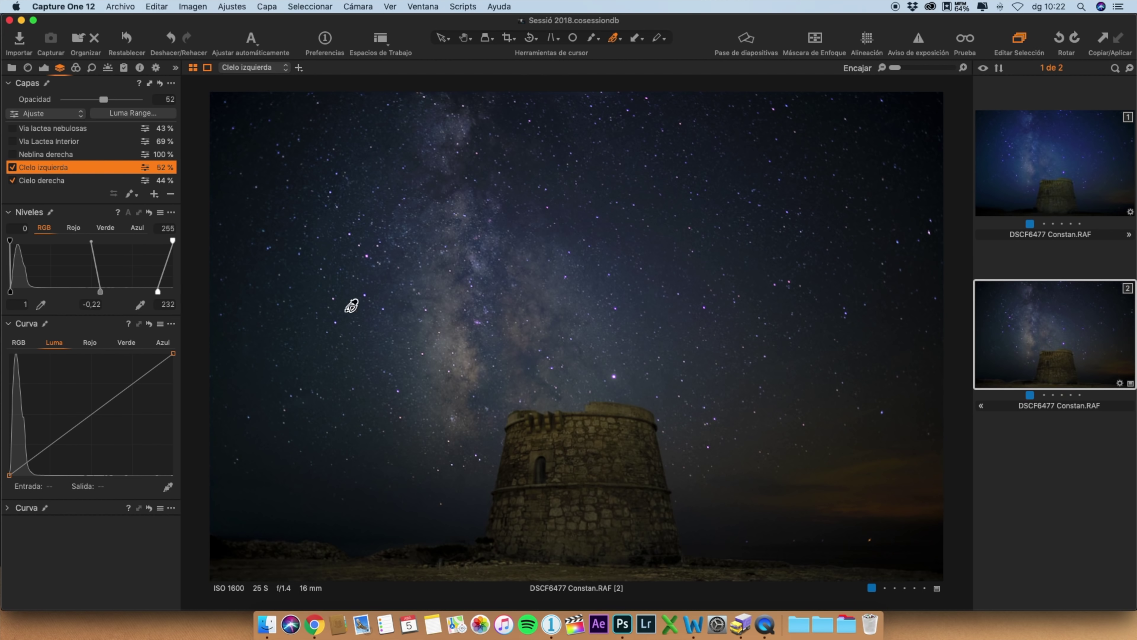
scroll(43, 128, "down", 1)
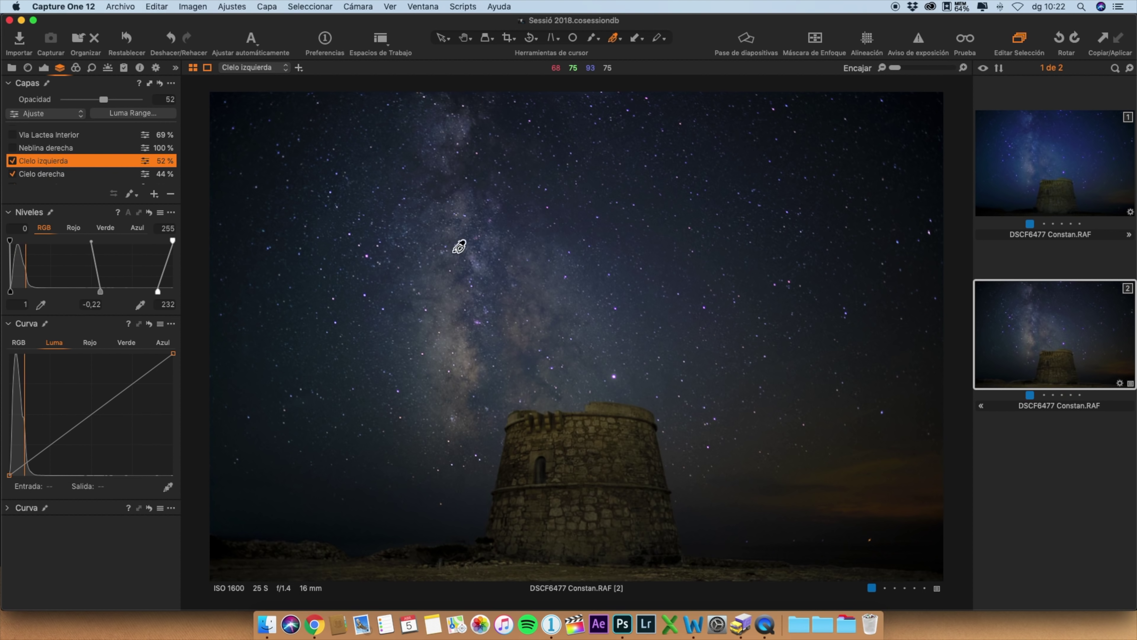
key("m")
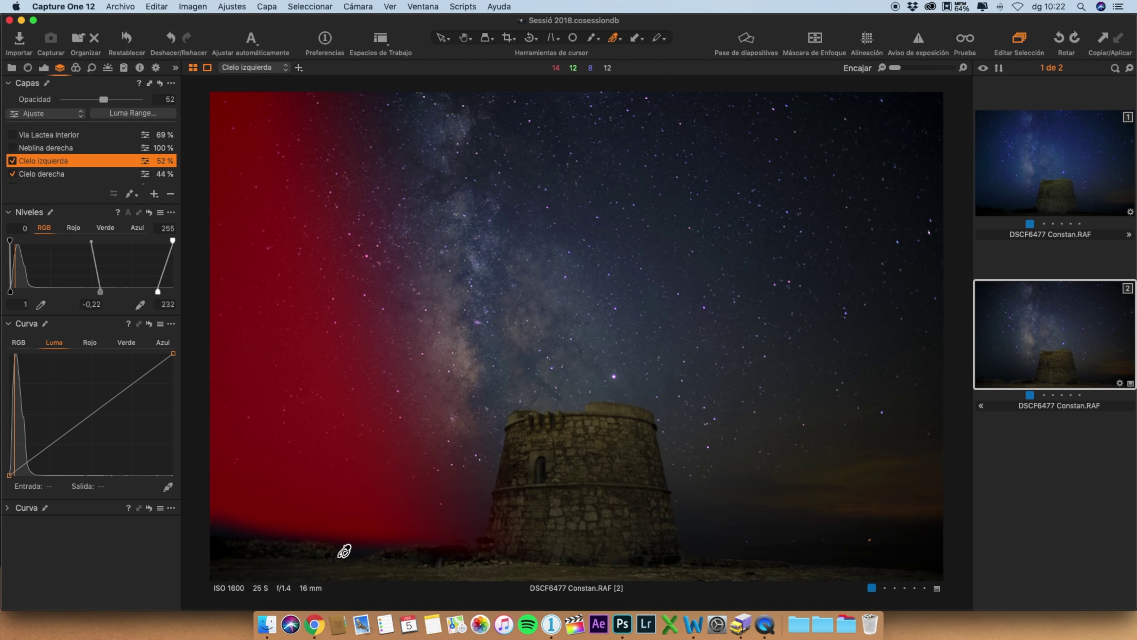
Enable the Neblina derecha layer, compare it off and on, and try moving its Levels midtone
left_click(48, 151)
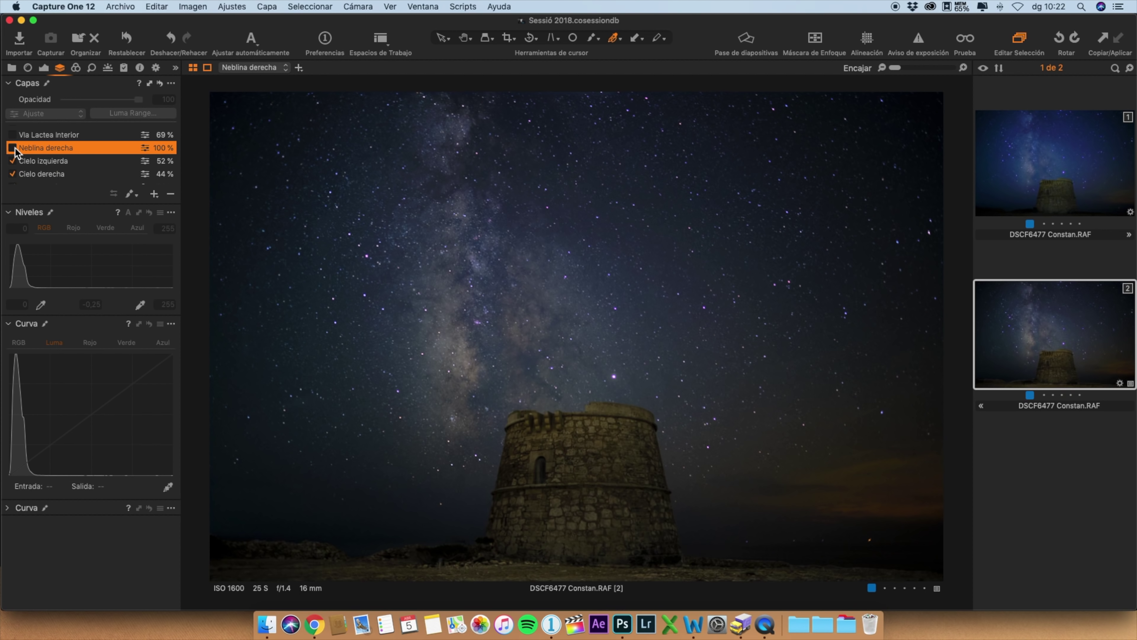
left_click(13, 148)
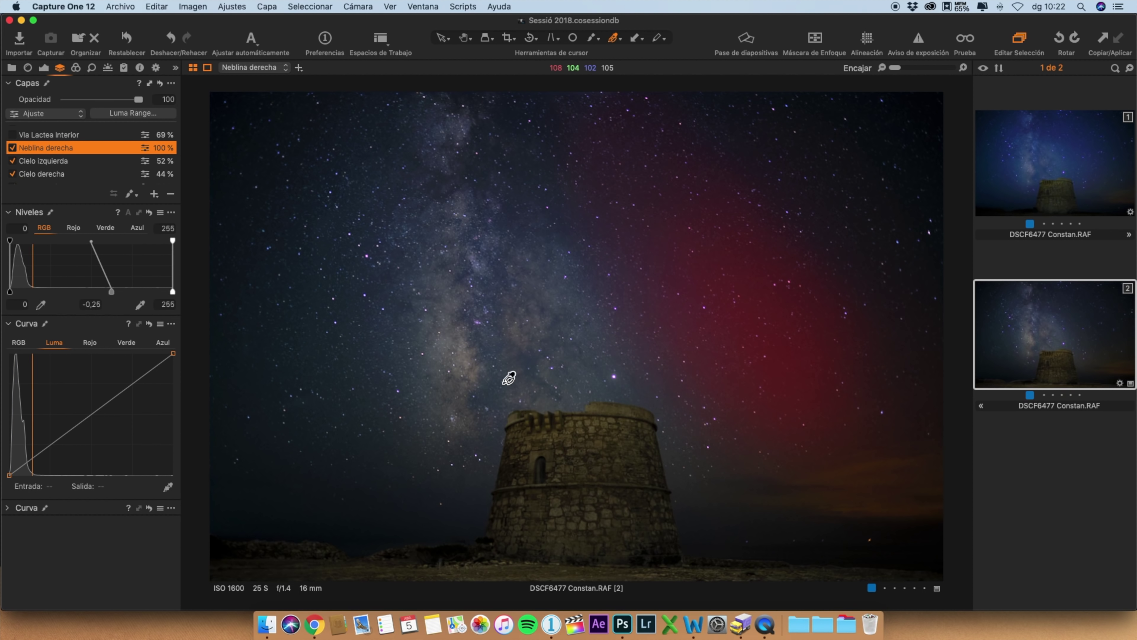
left_click(13, 147)
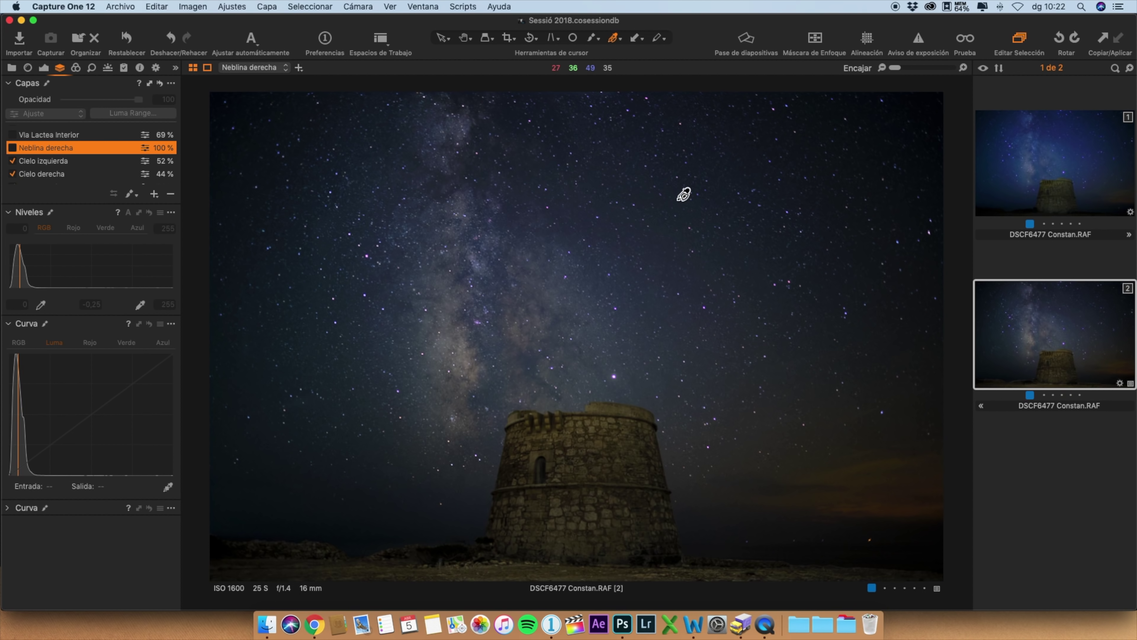
left_click(13, 148)
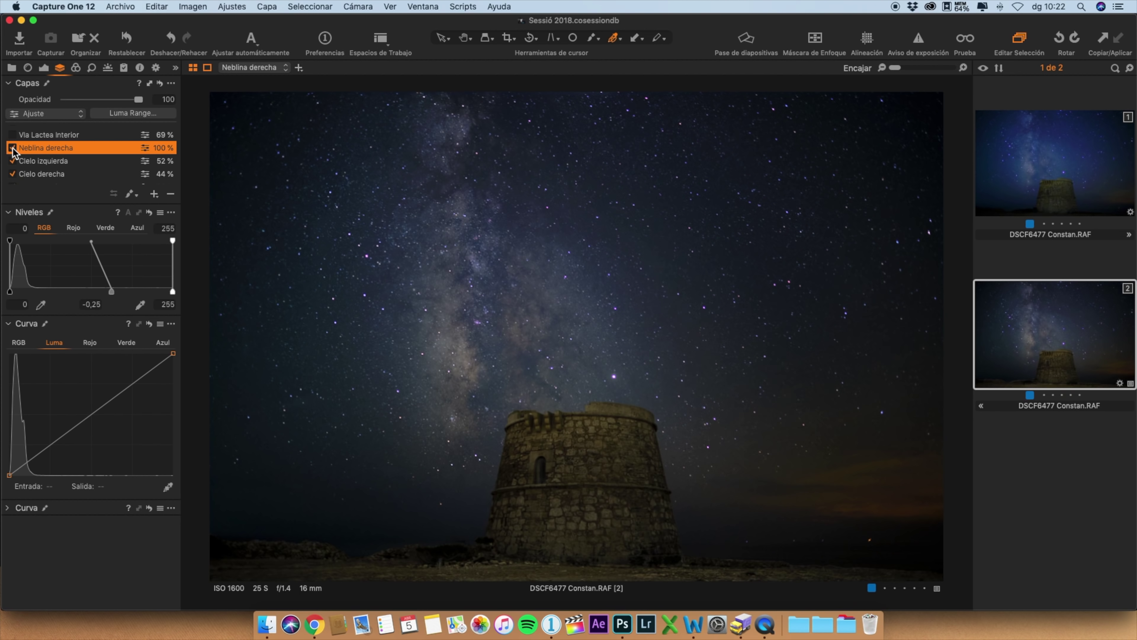
double_click(13, 150)
mouse_move(113, 294)
left_mouse_down()
mouse_move(89, 293)
mouse_move(120, 293)
left_mouse_up()
Enable the Via Lactea Interior layer and display its mask over the dark parts of the Milky Way
key("Up")
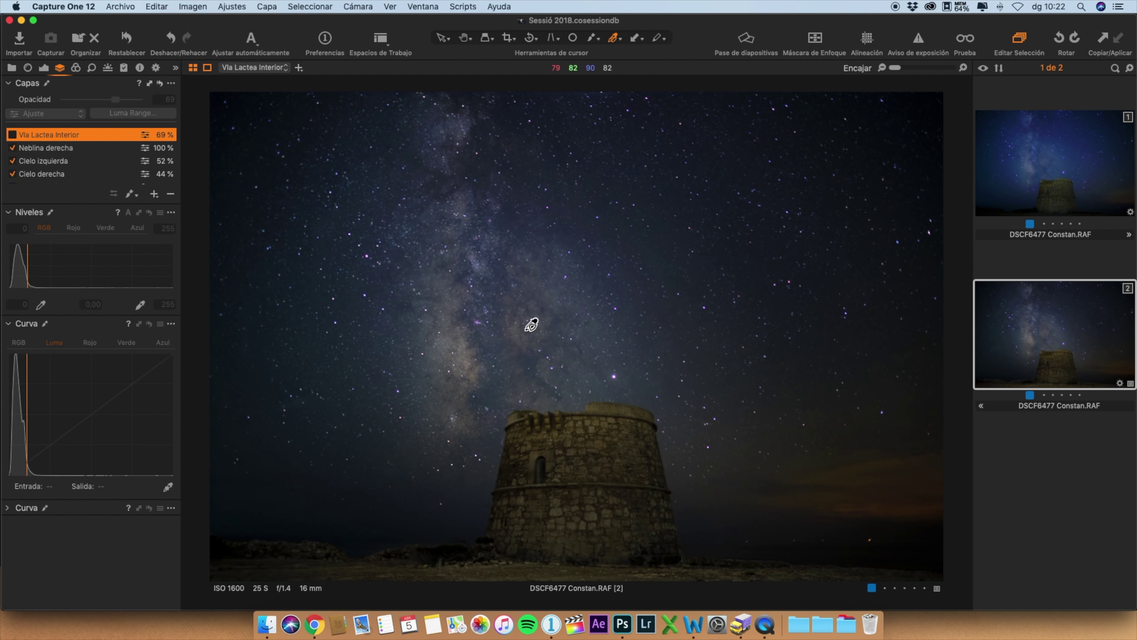
scroll(51, 179, "up", 3)
left_click(13, 170)
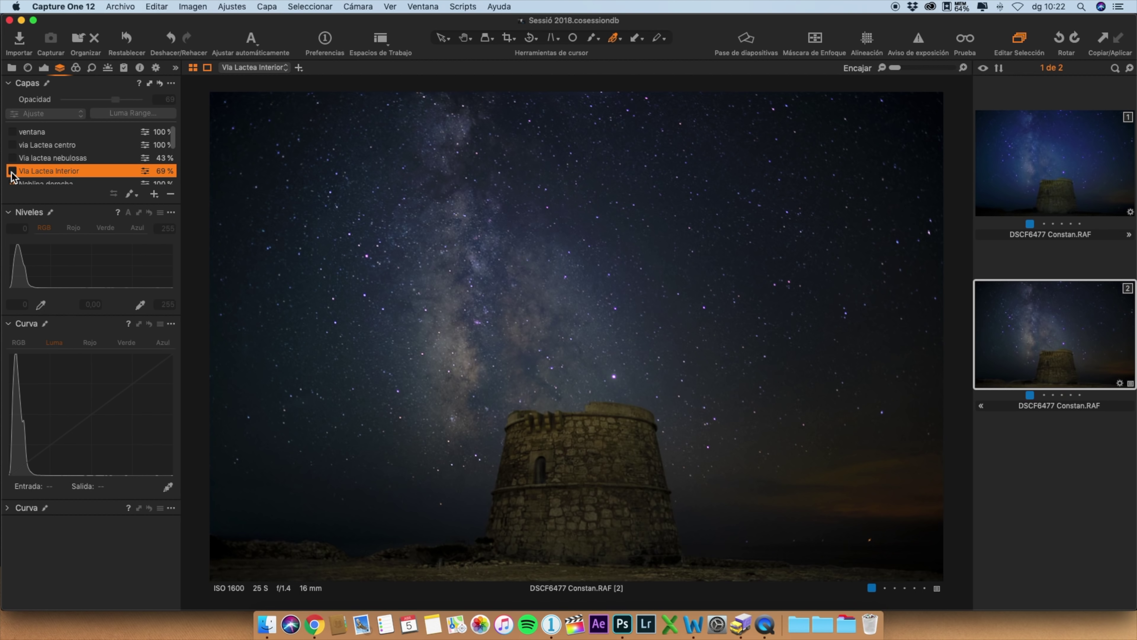
key("m")
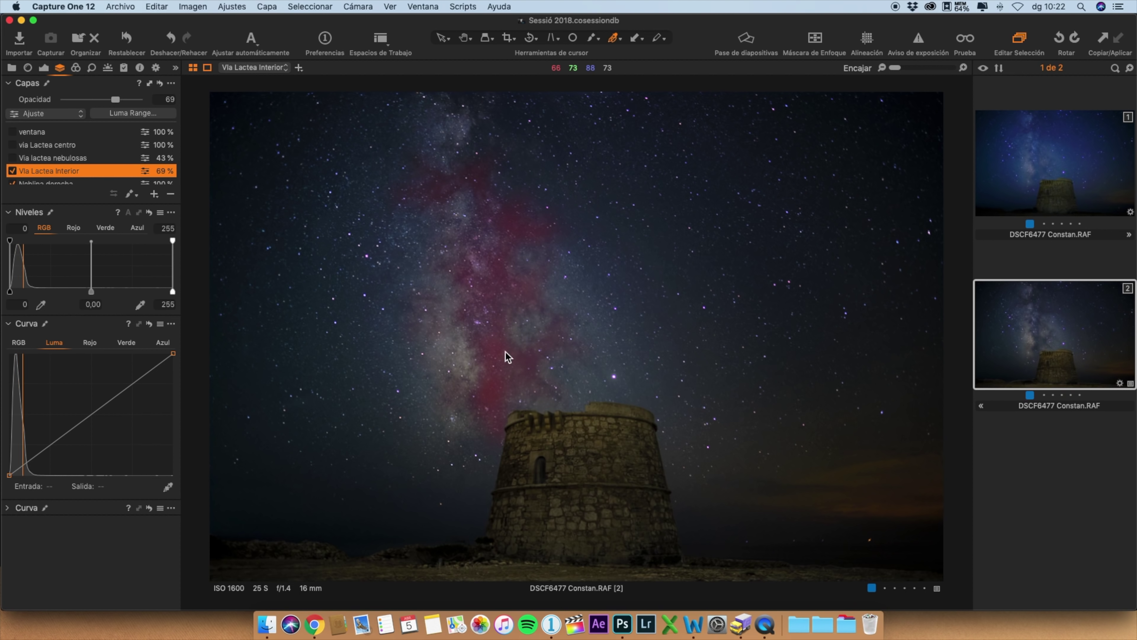
Compare the Via Lactea Interior layer off and on, toggle its mask, and check its exposure settings
left_click(13, 171)
left_click(12, 171)
key("m")
left_click(12, 171)
left_click(12, 172)
key("m")
key("m")
left_click(44, 68)
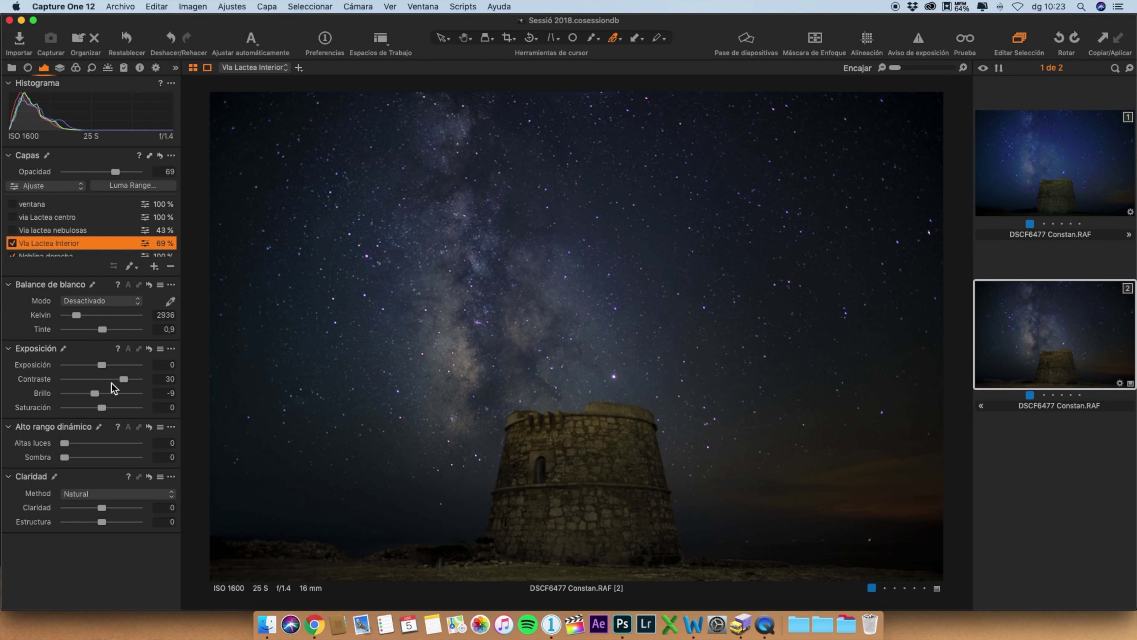
key("m")
Enable the Via lactea nebulosas layer, compare it off and on, and briefly display its mask
left_click(13, 231)
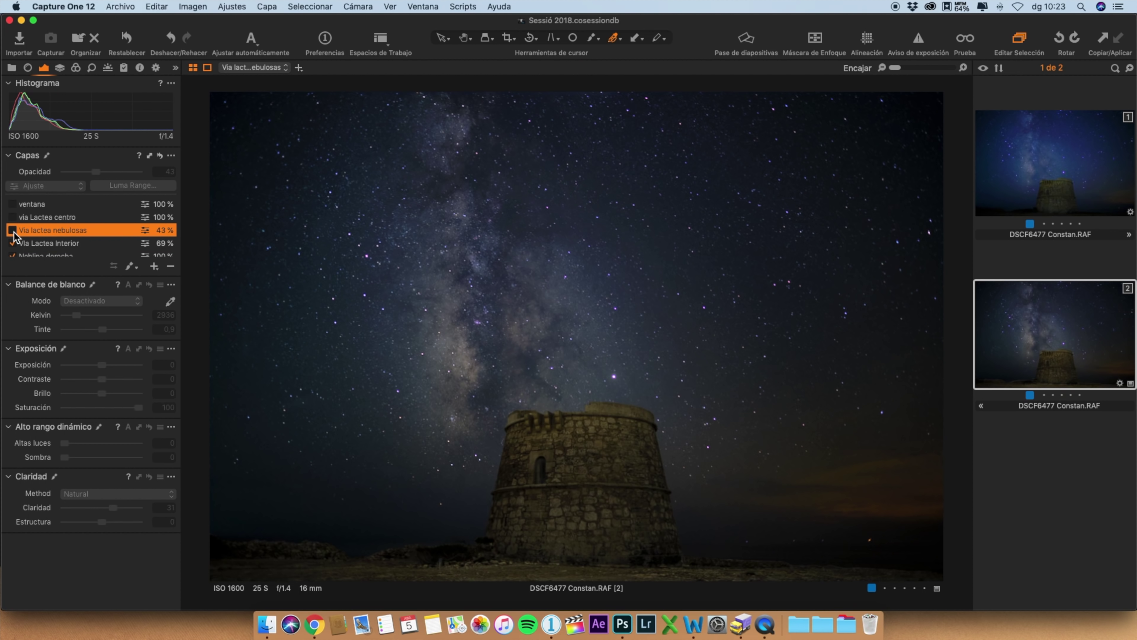
left_click(13, 230)
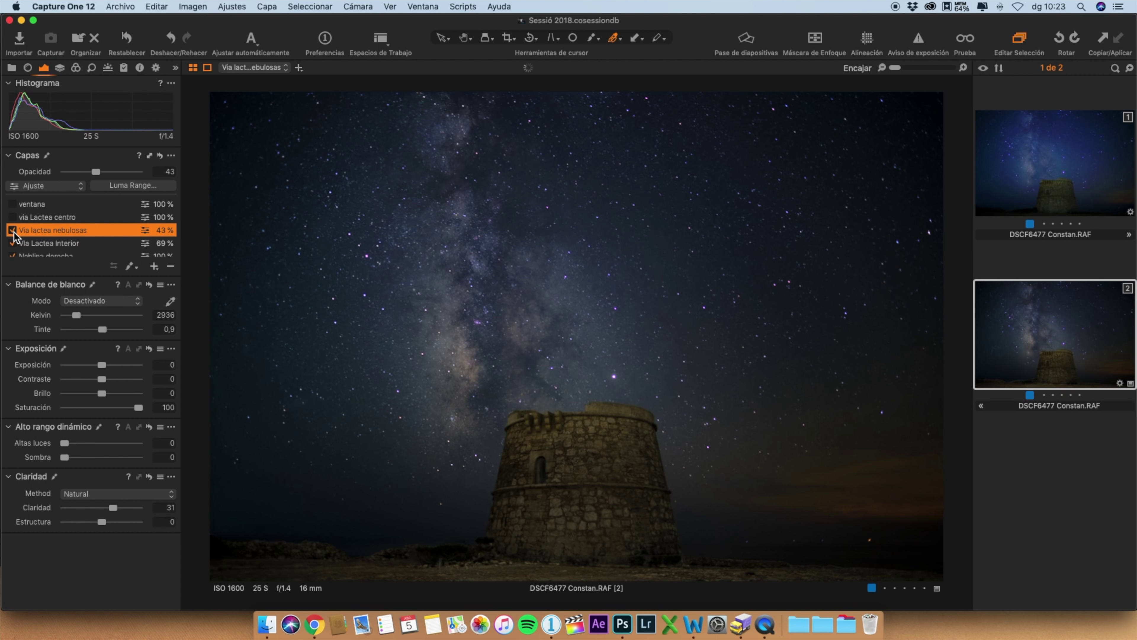
left_click(12, 231)
left_click(12, 230)
key("m")
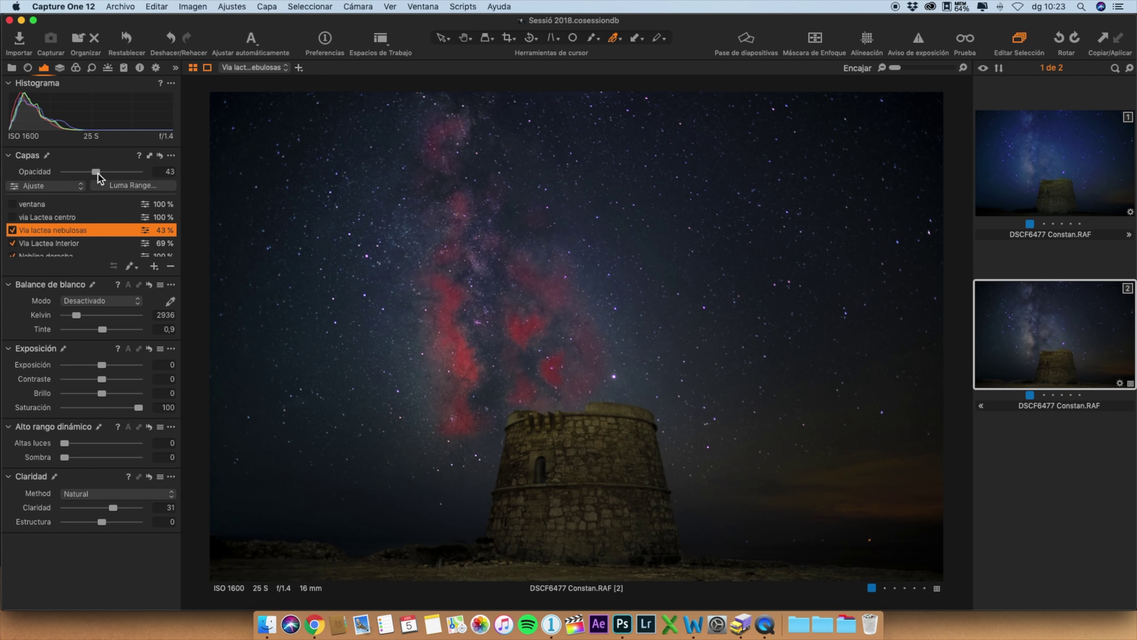
key("m")
Try 100% opacity on the Via lactea nebulosas layer, compare it off and on, and set the opacity to 48%
left_click_drag(95, 173, 149, 179)
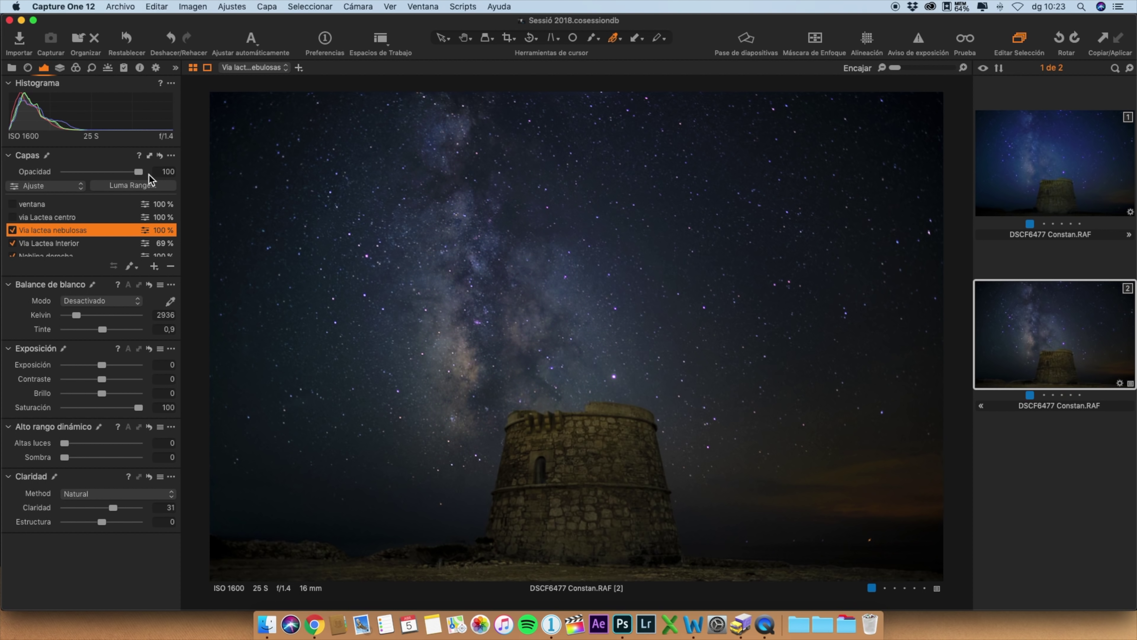
left_click(12, 230)
left_click(12, 230)
left_click(11, 230)
left_click(11, 230)
left_click(11, 230)
left_click(12, 230)
left_click(11, 230)
left_click(12, 230)
left_click_drag(139, 172, 101, 172)
Enable the via Lactea centro layer and compare the Milky Way core repeatedly with the layer off and on
left_click(12, 217)
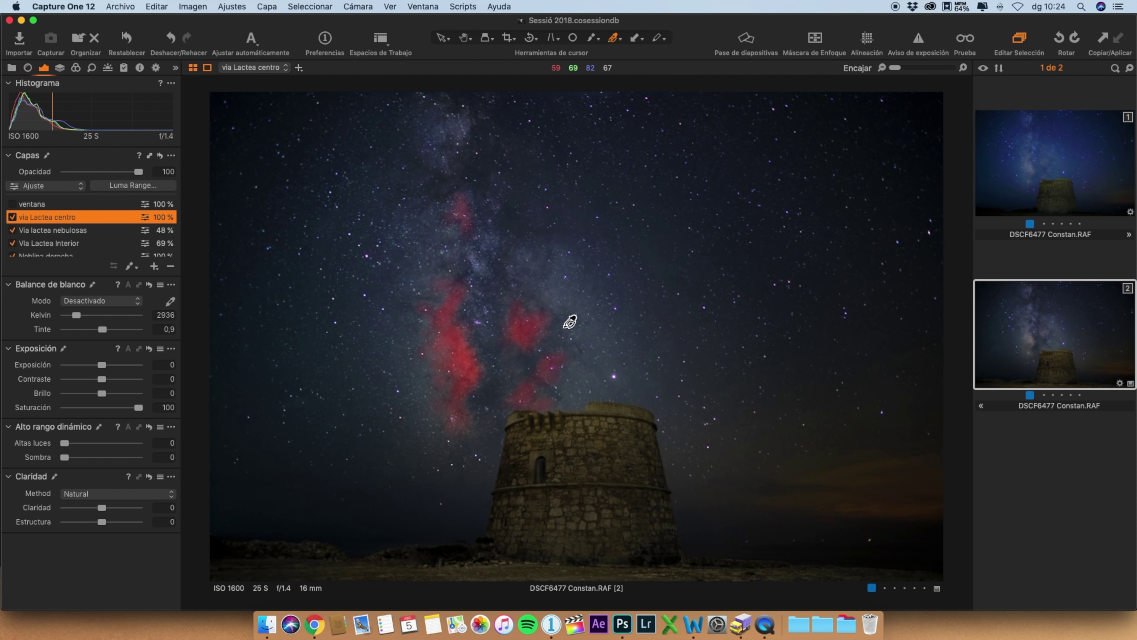
left_click(12, 218)
left_click(12, 218)
left_click(12, 217)
left_click(12, 218)
left_click(11, 218)
left_click(12, 218)
left_click(12, 218)
left_click(12, 218)
left_click(11, 218)
left_click(12, 218)
left_click(12, 217)
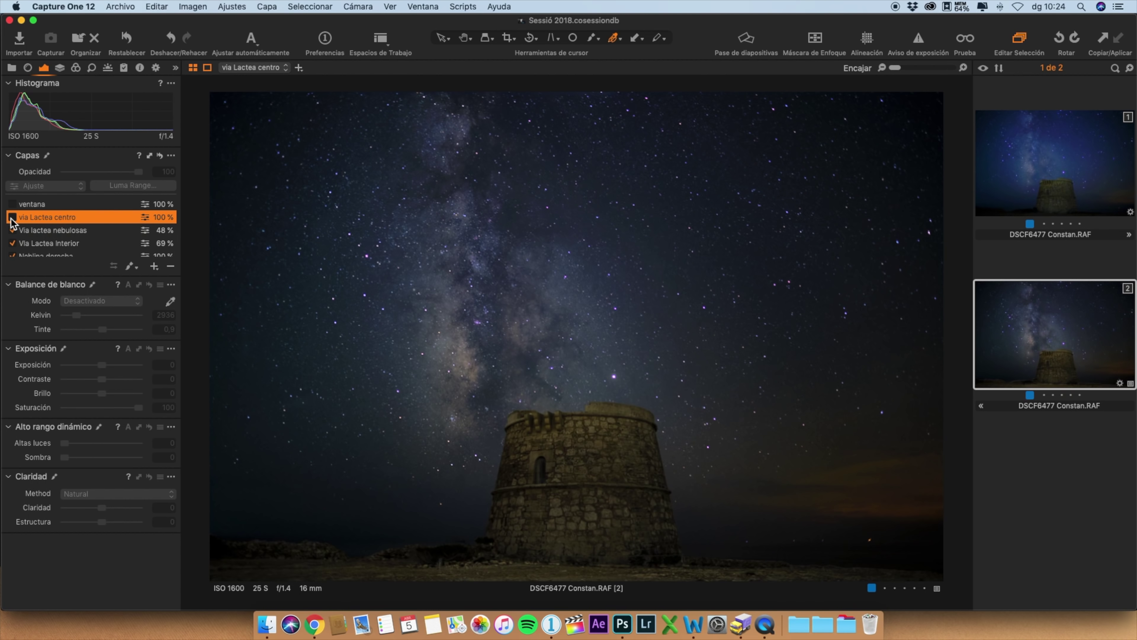
left_click(12, 218)
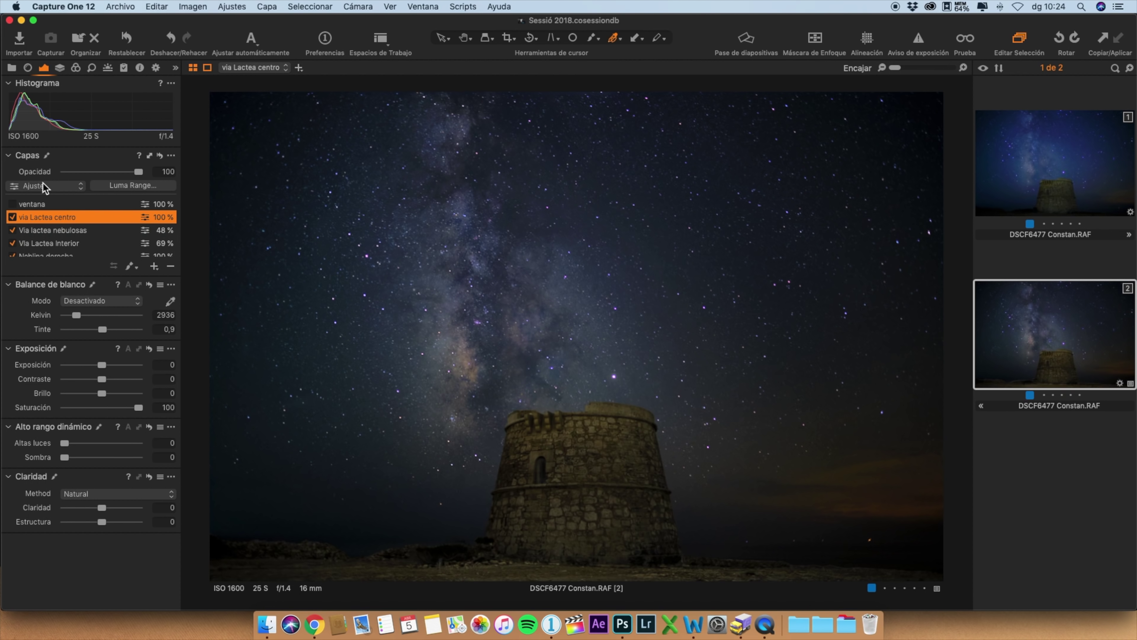
Enable the ventana layer, briefly display its mask over the tower window, and select the Via lactea nebulosas layer
left_click(38, 204)
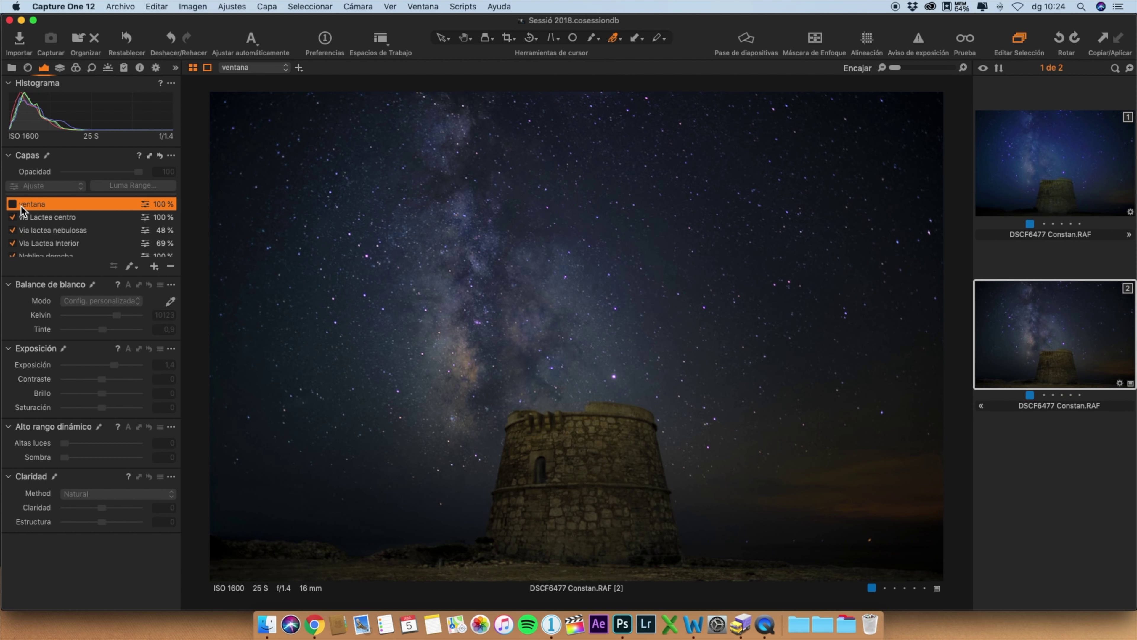
left_click(13, 204)
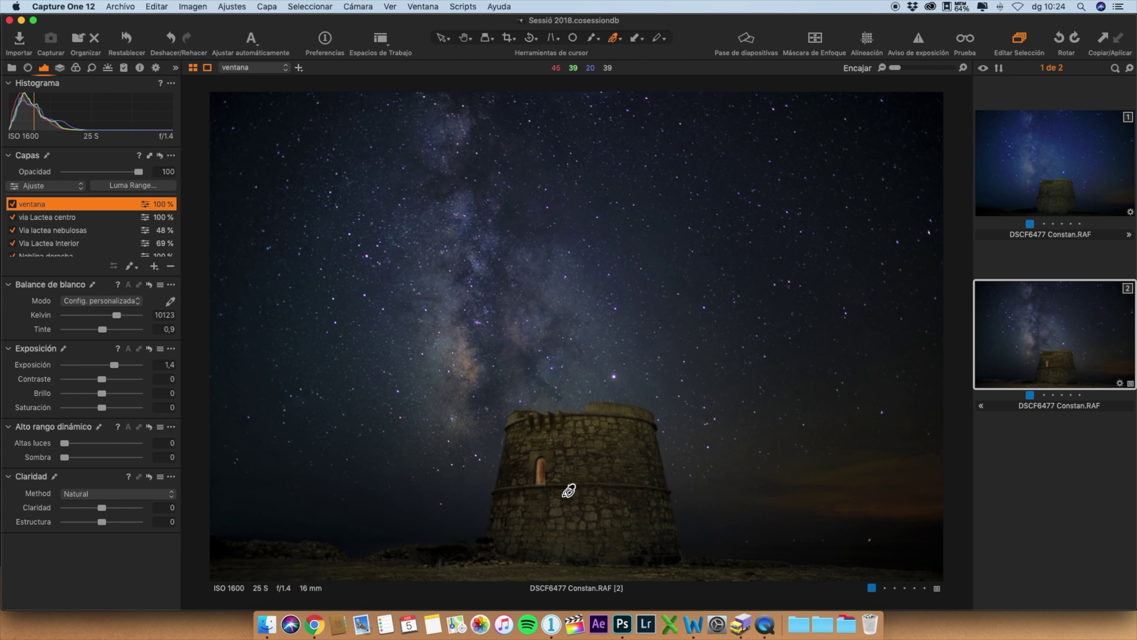
left_click_drag(539, 461, 541, 484)
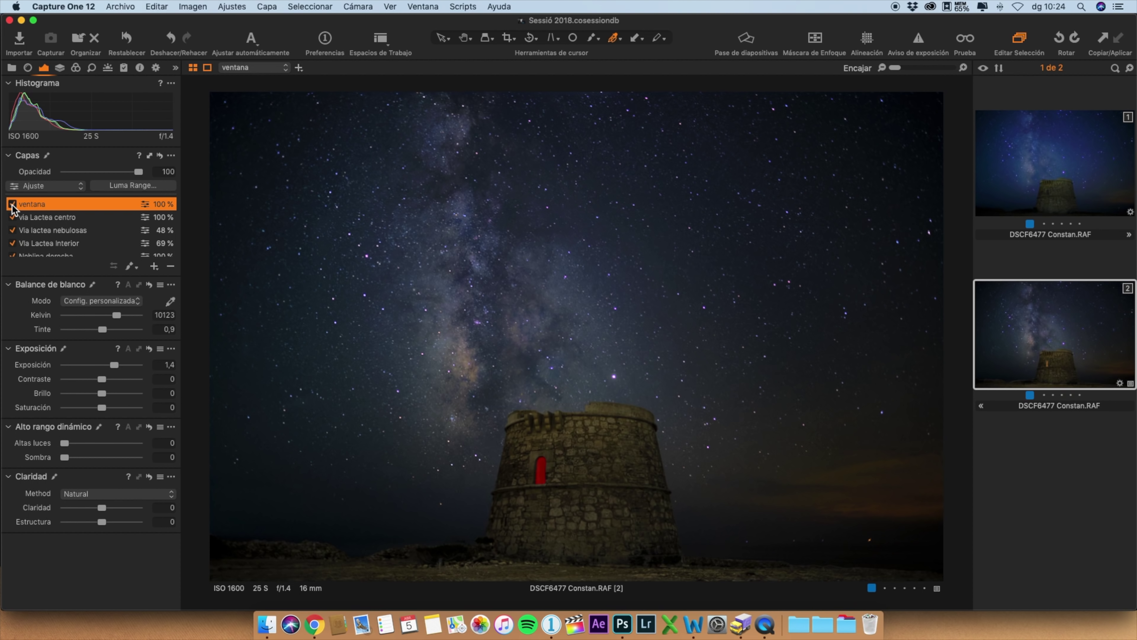
key("m")
key("Down")
key("Down")
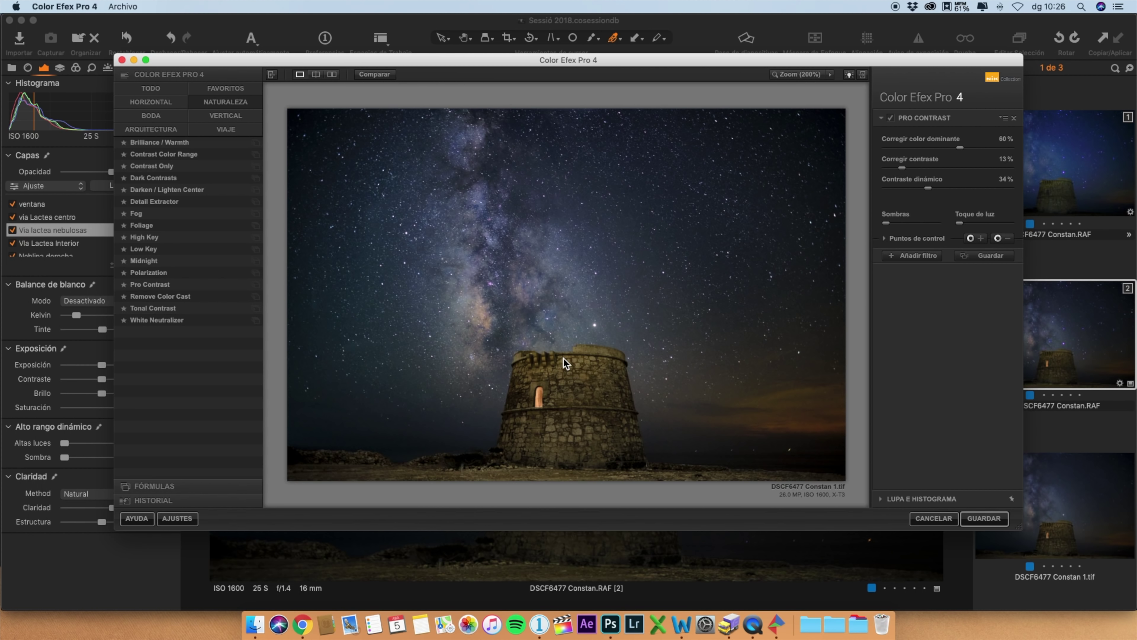
Save the Pro Contrast edit from Color Efex Pro and select DSCF6477 Constan 1.tif in Capture One
left_click(992, 519)
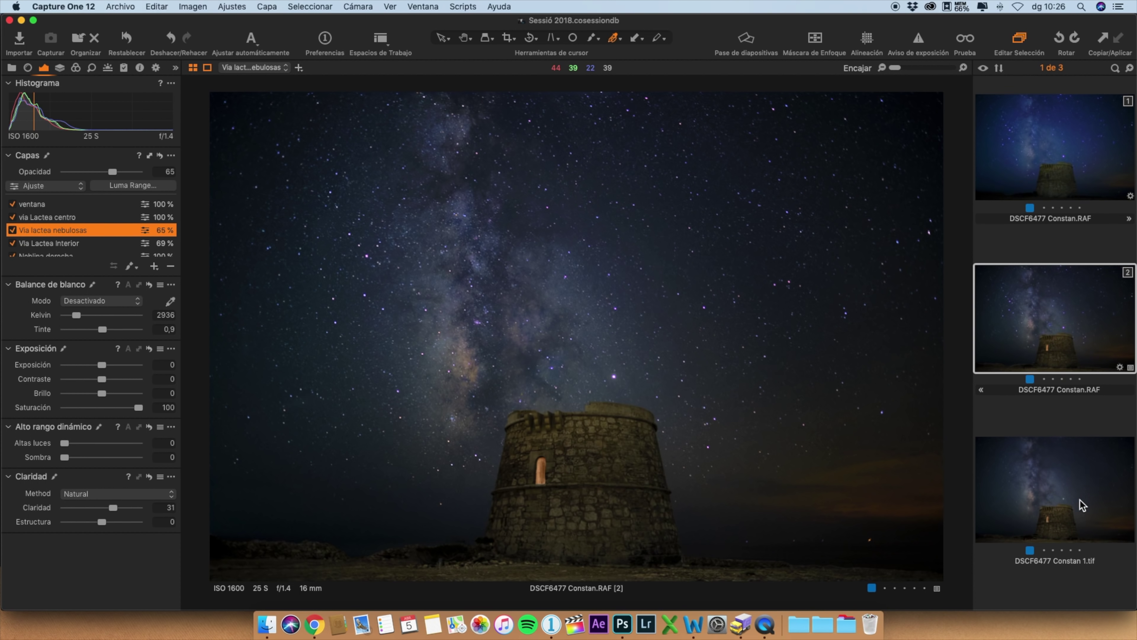
left_click(1079, 503)
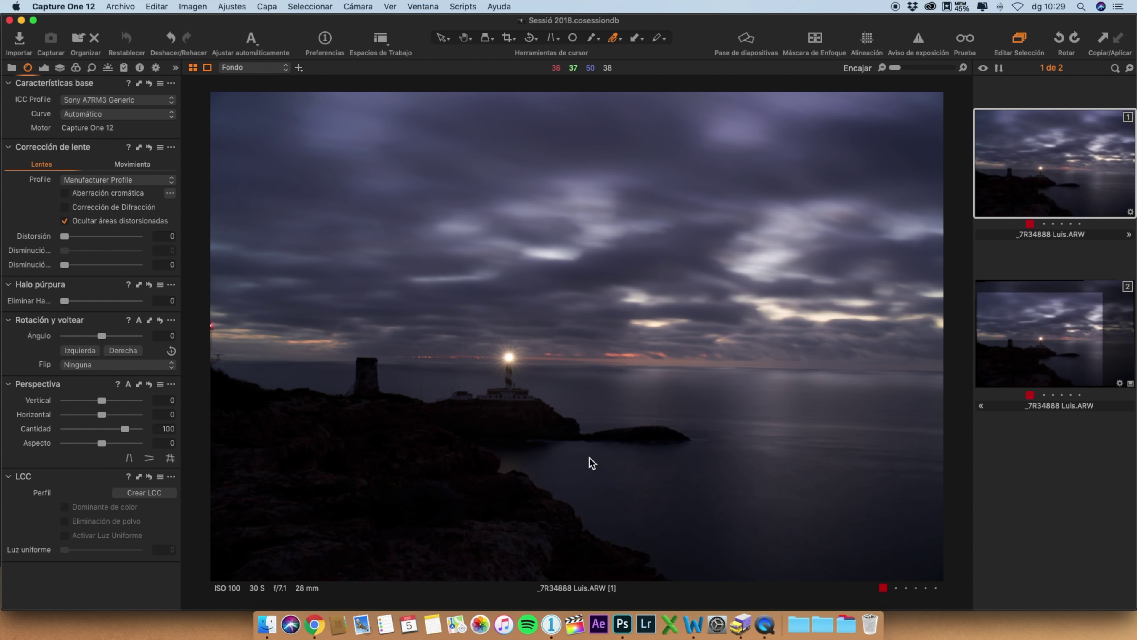
On the second lighthouse variant, enable the Generales layer and set its exposure to 1,09 and its white balance to 7463 K
left_click(1029, 347)
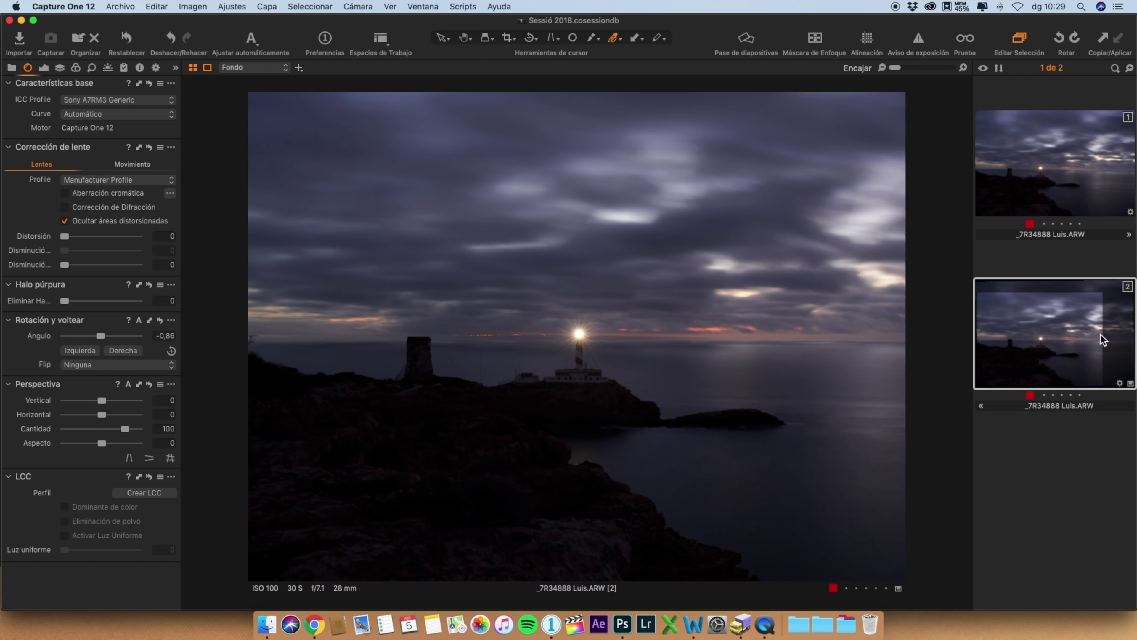
left_click(48, 67)
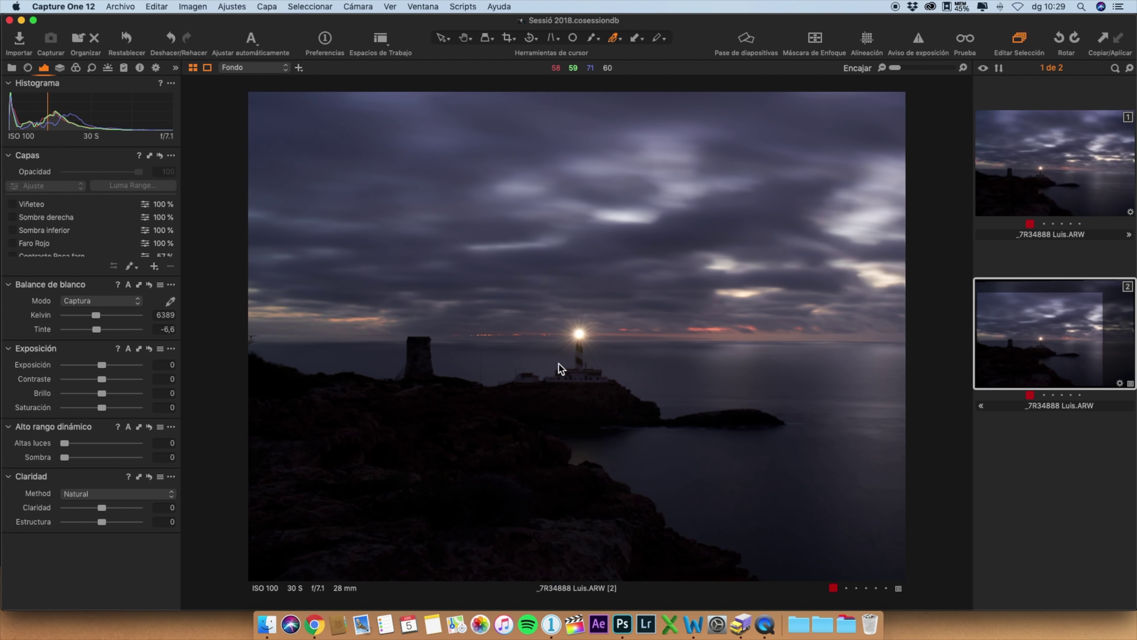
left_click(35, 237)
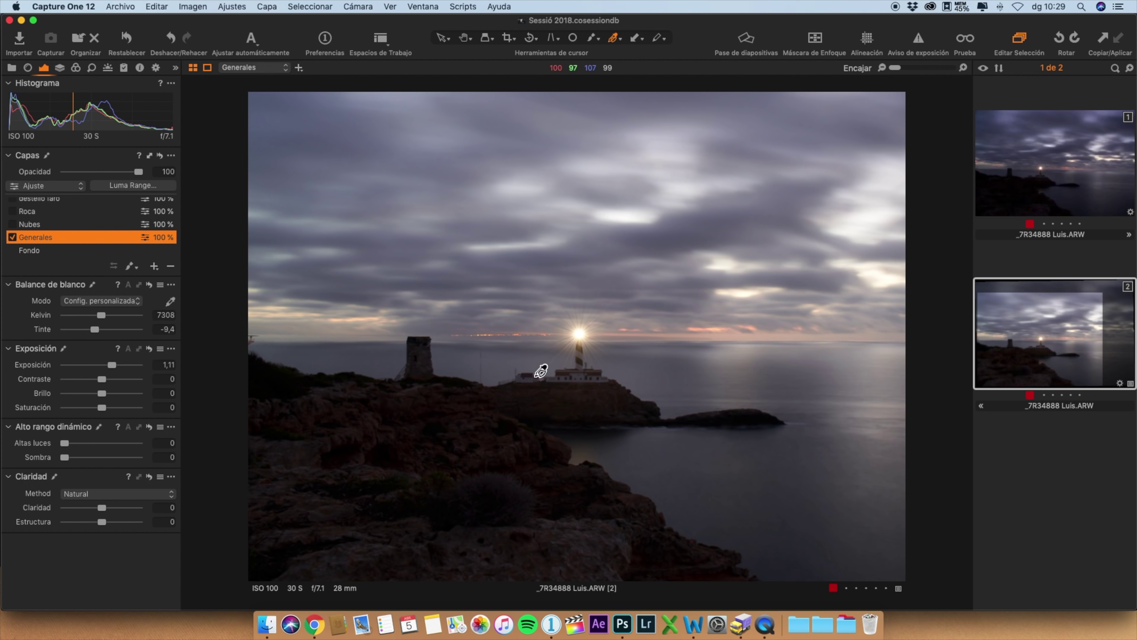
left_click_drag(113, 370, 112, 365)
left_click_drag(101, 315, 103, 315)
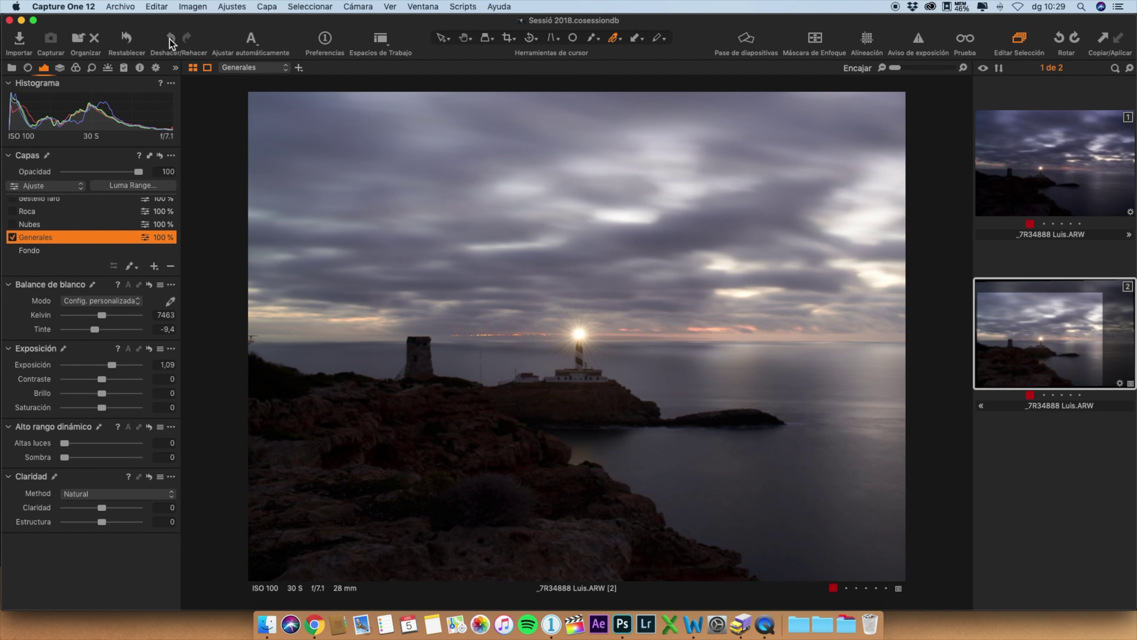
Enable the Nubes layer, compare the clouds with it off and on, and briefly display its mask over the sky
left_click(12, 224)
left_click(13, 224)
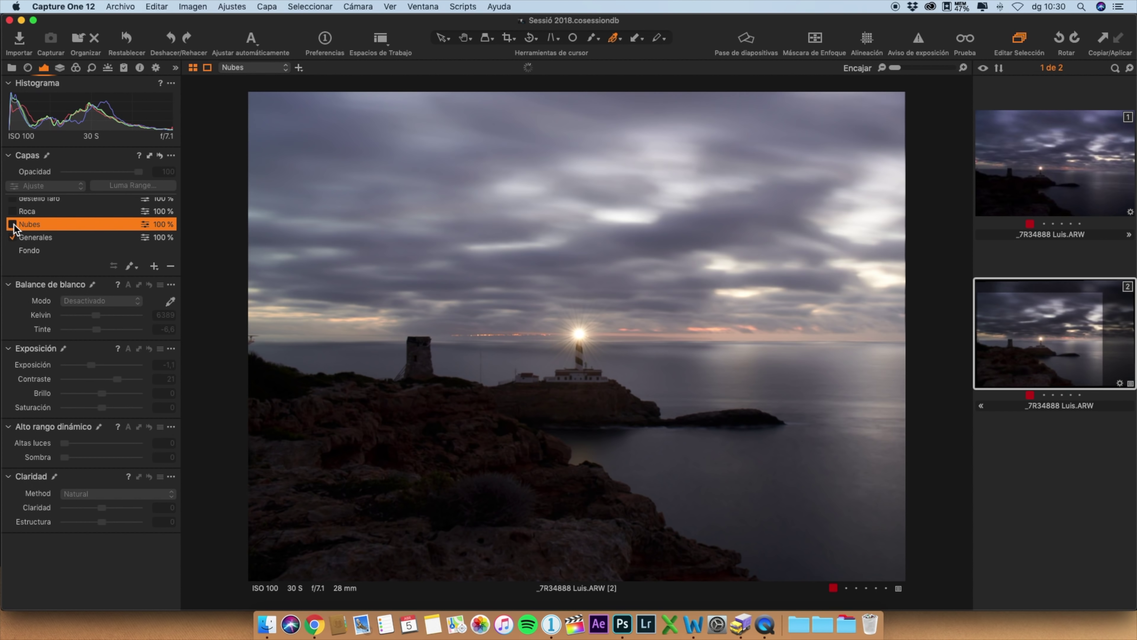
left_click(12, 224)
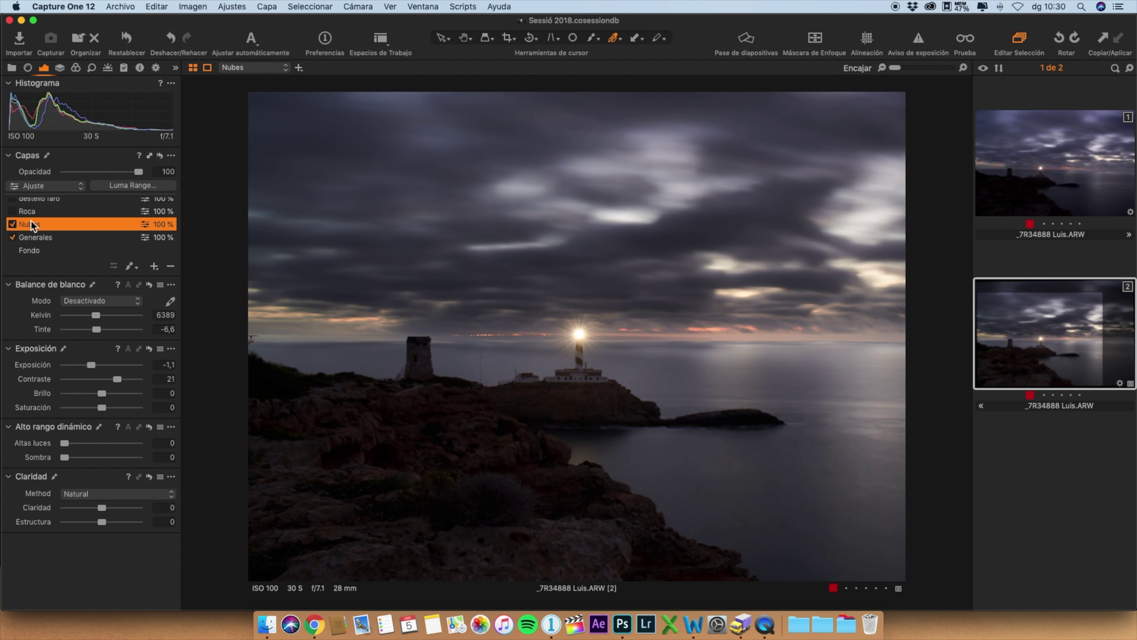
key("m")
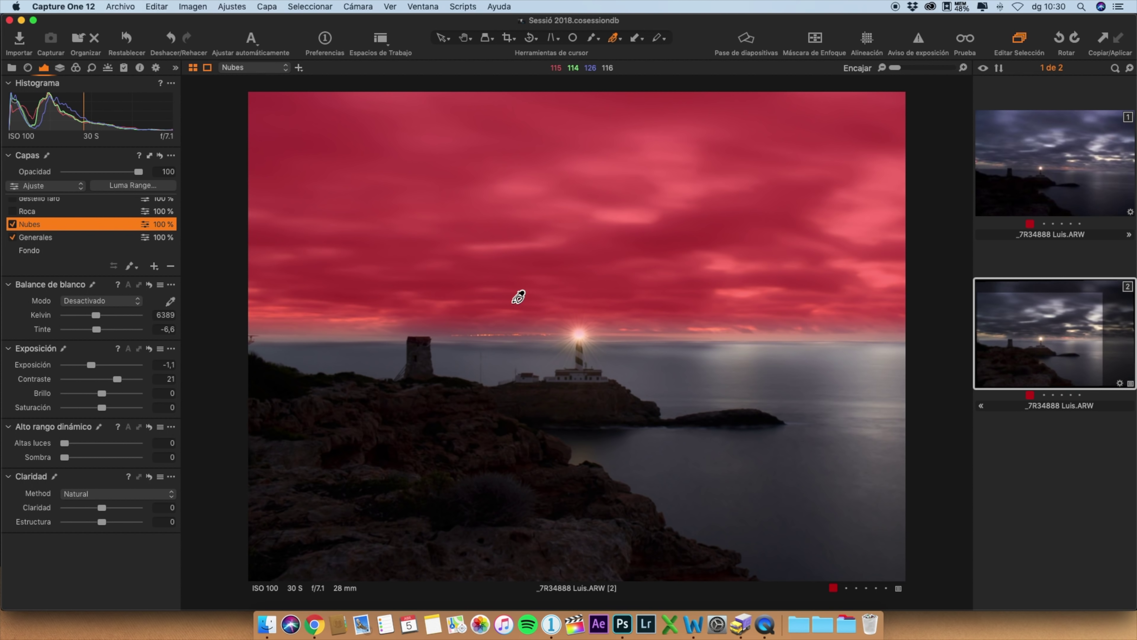
key("m")
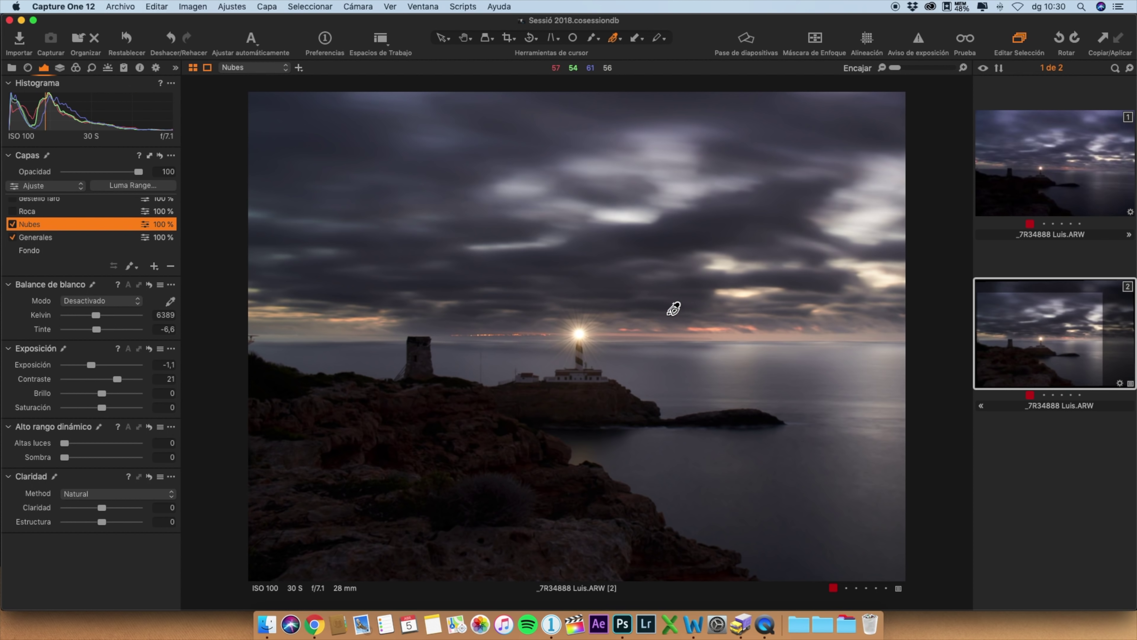
Enable the Roca layer, briefly display its mask over the rocks, and open its levels
left_click(31, 215)
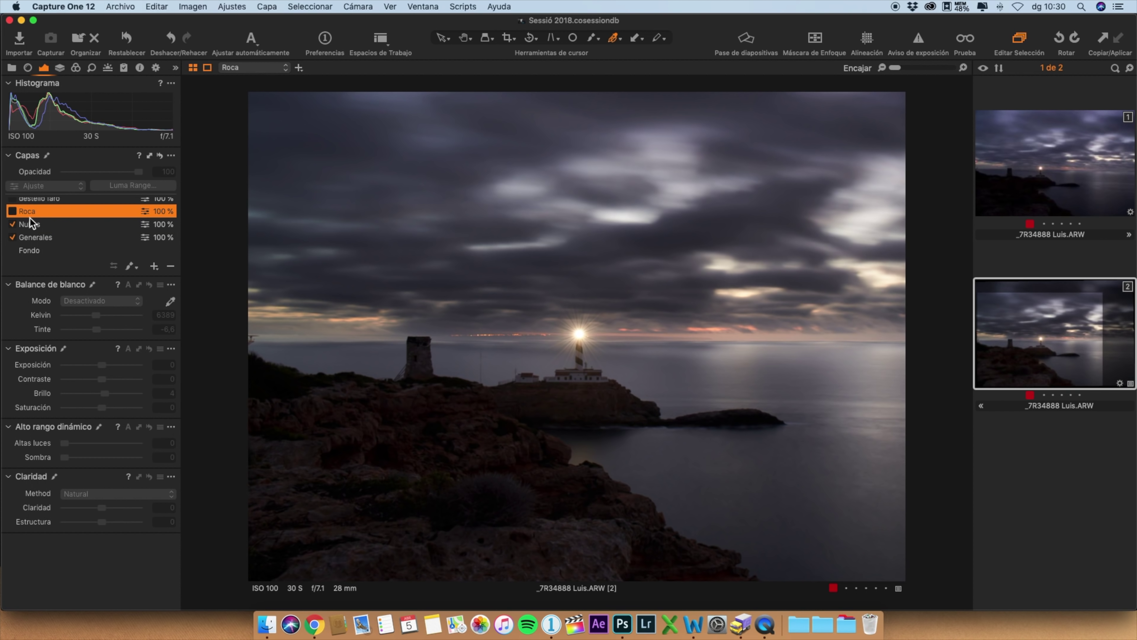
left_click(13, 211)
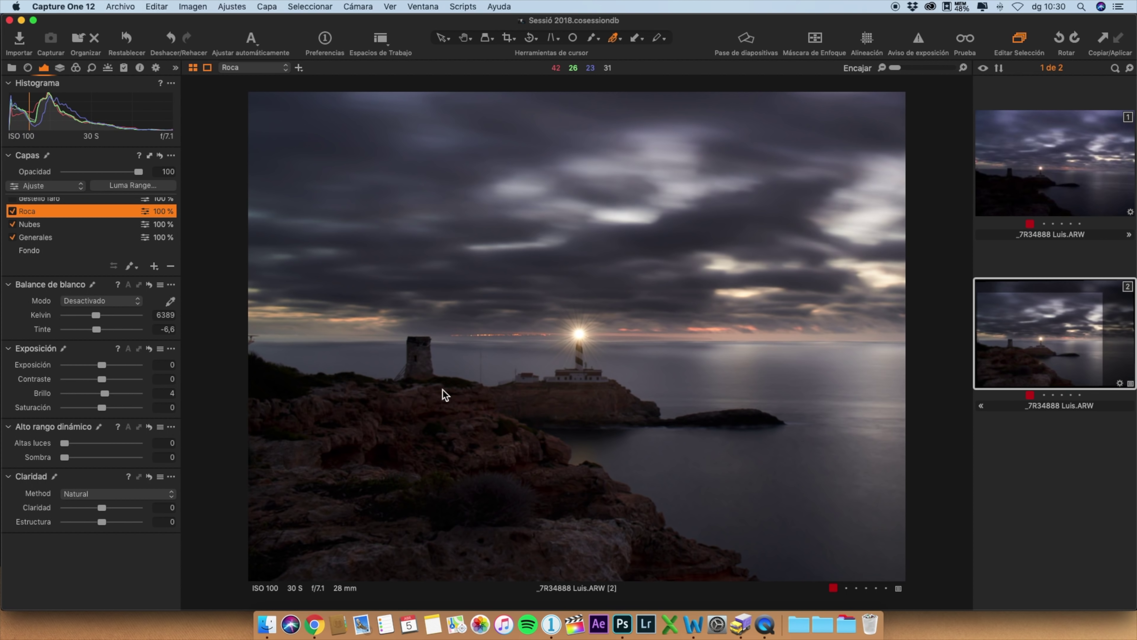
key("m")
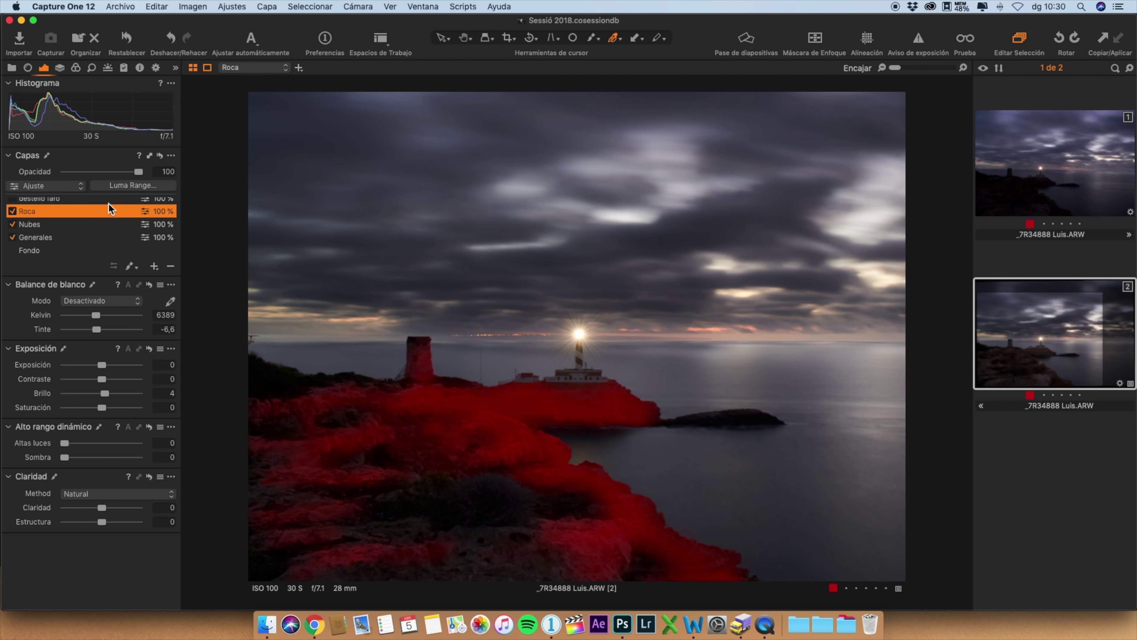
left_click(63, 68)
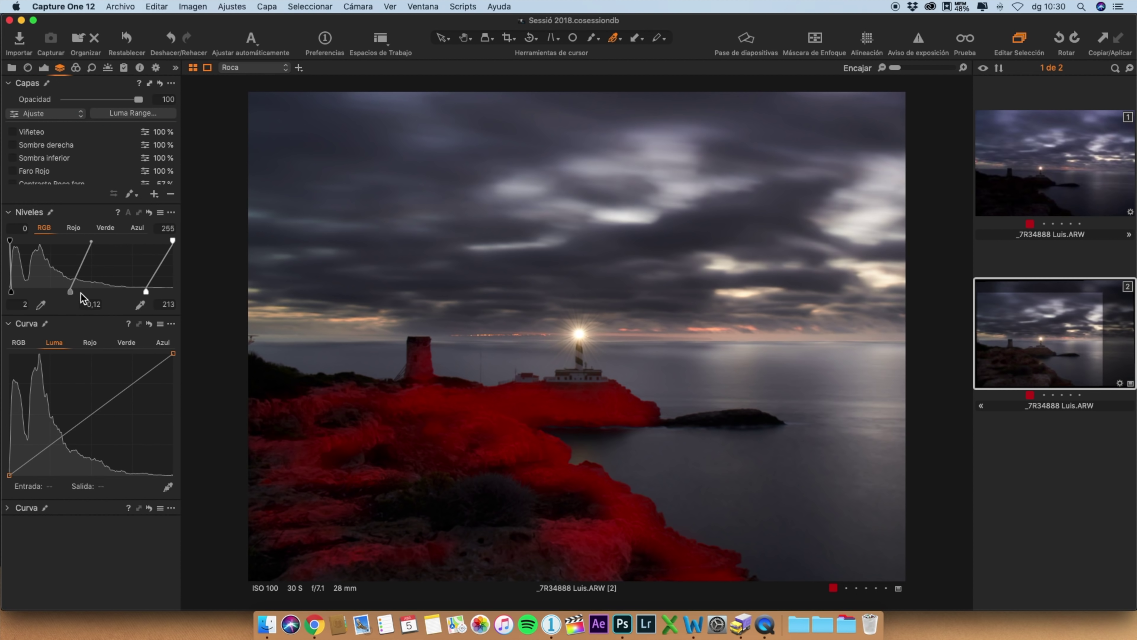
key("m")
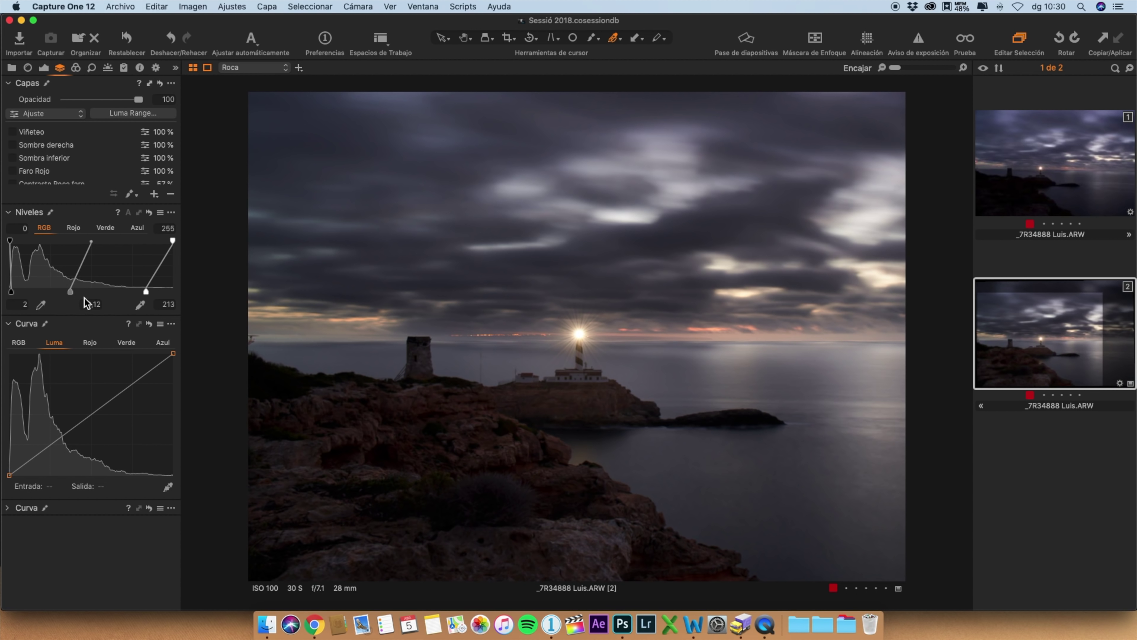
Examine the midtone level and the brightness setting of the Roca layer
mouse_move(71, 298)
left_mouse_down()
mouse_move(94, 295)
mouse_move(70, 292)
left_mouse_up()
left_click(44, 68)
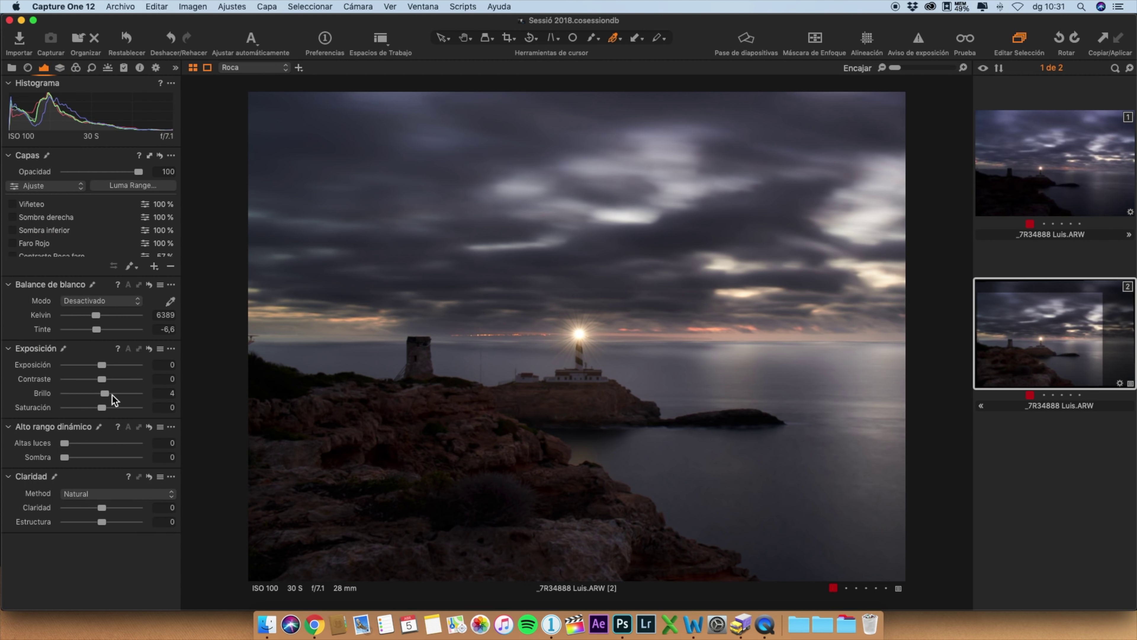
left_click_drag(108, 394, 111, 397)
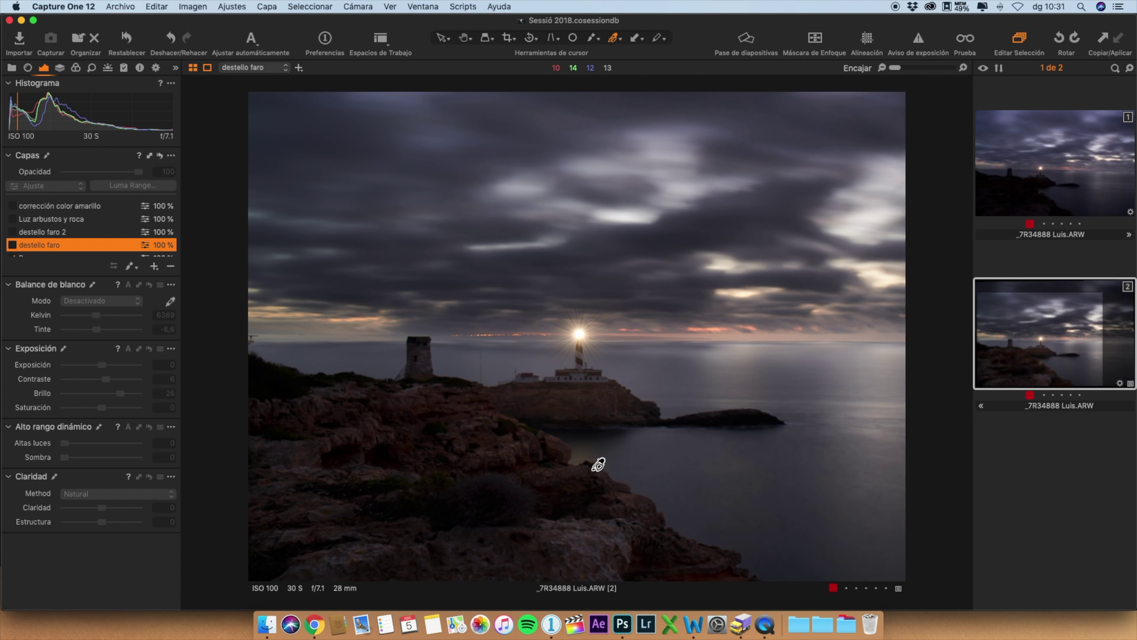
Enable the destello faro layer, display its radial mask with the gradient outlines, and compare the layer off and on
left_click(13, 245)
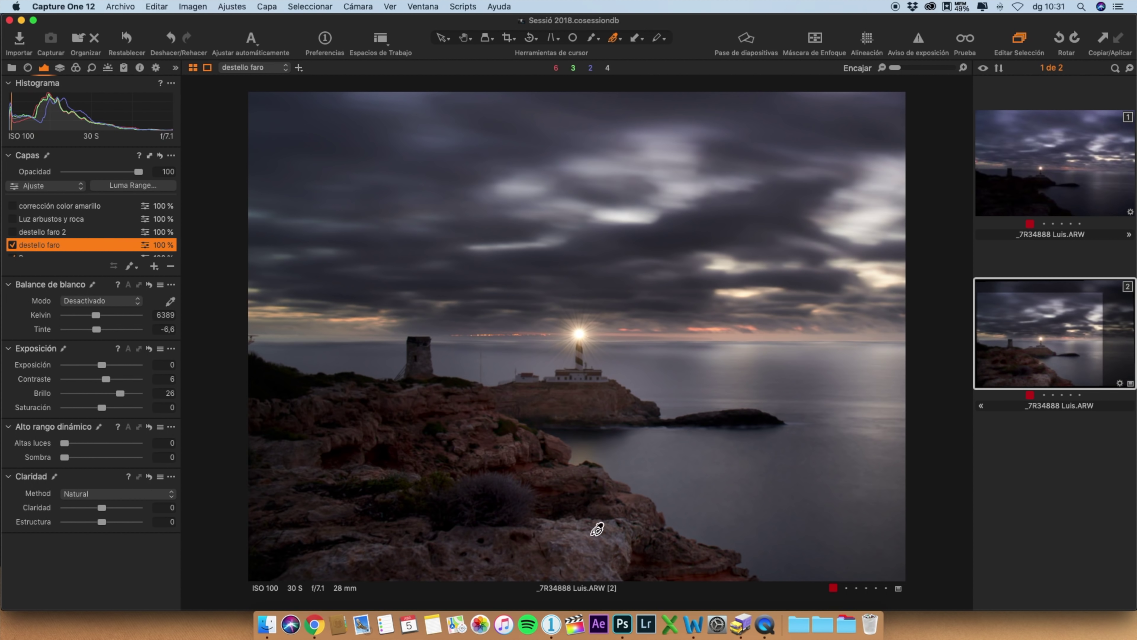
key("m")
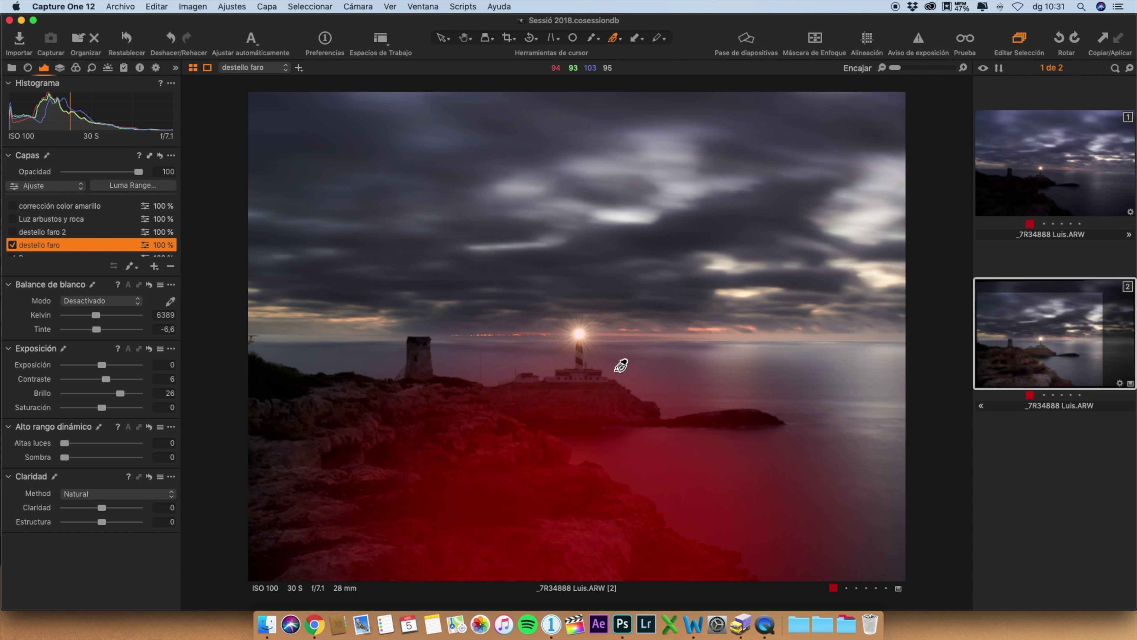
key("t")
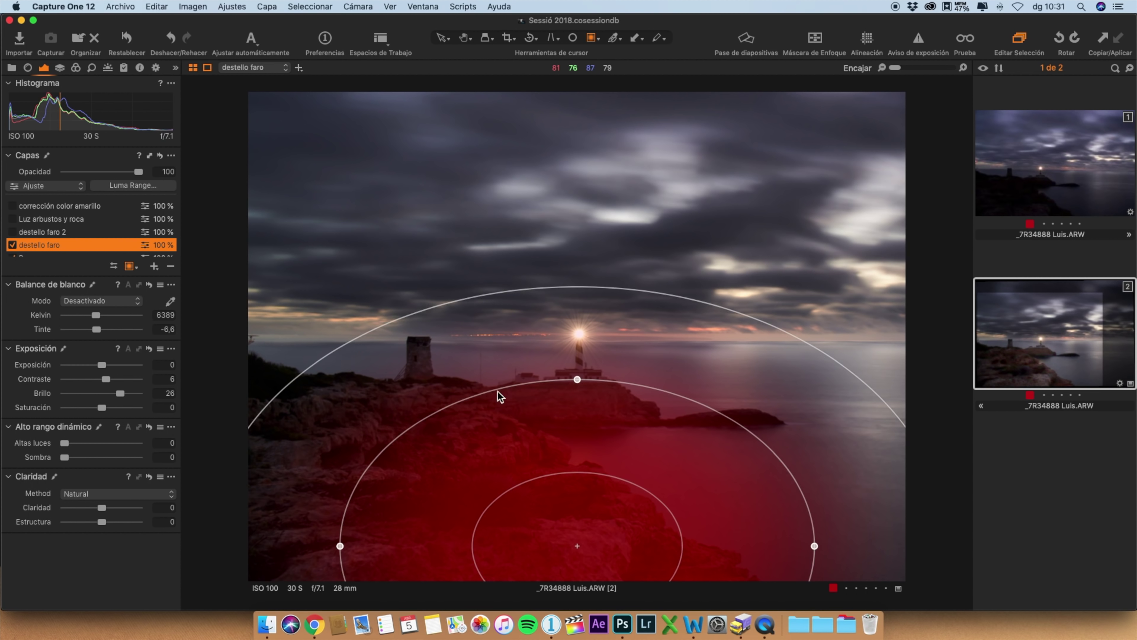
left_click(12, 244)
left_click(12, 245)
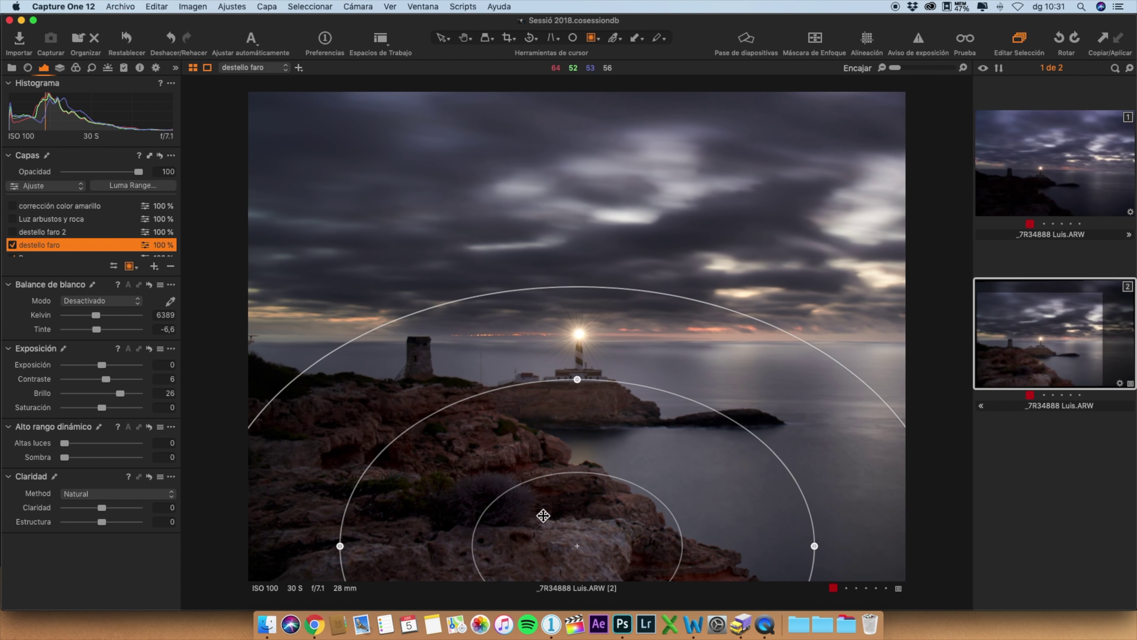
Enable the destello faro 2 layer, display its mask below the lighthouse, and leave its name as it is
left_click(12, 232)
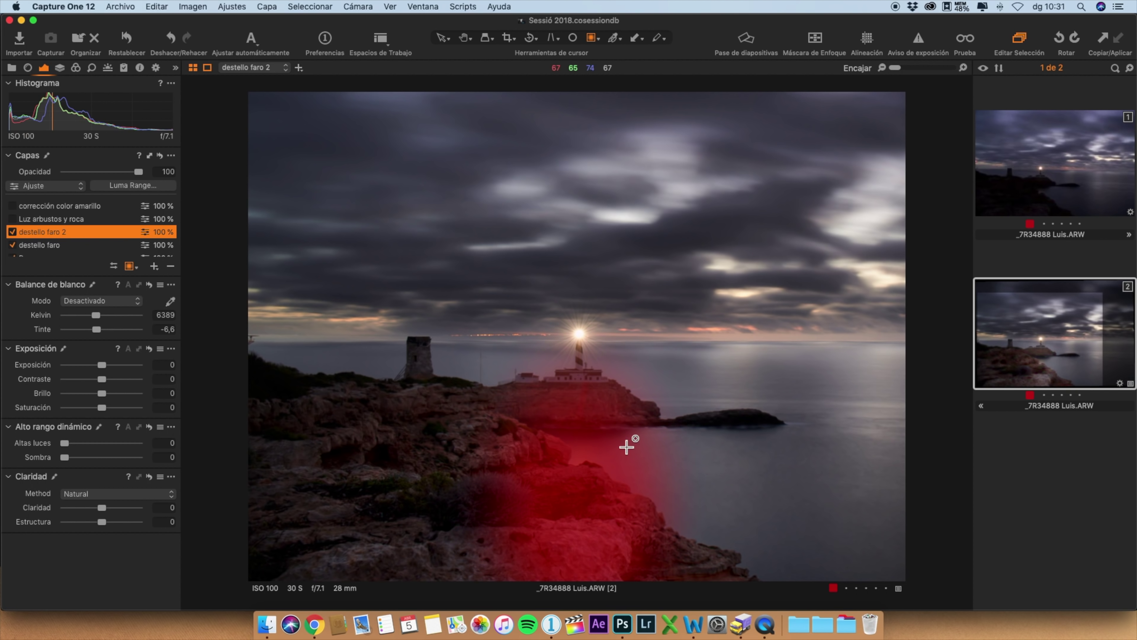
left_click(53, 234)
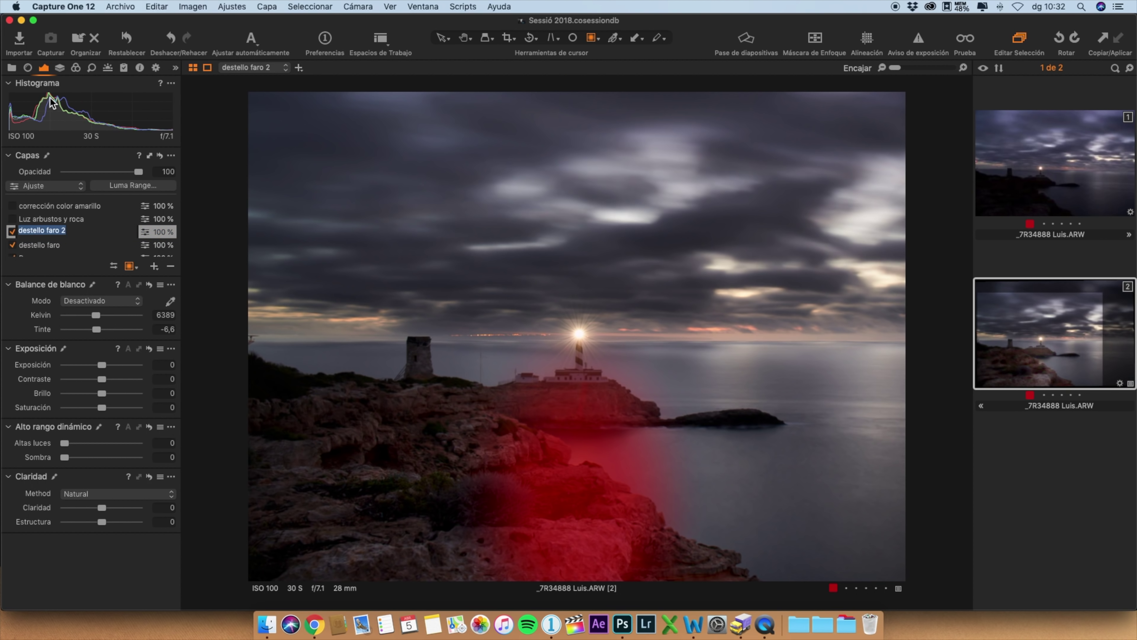
key("Return")
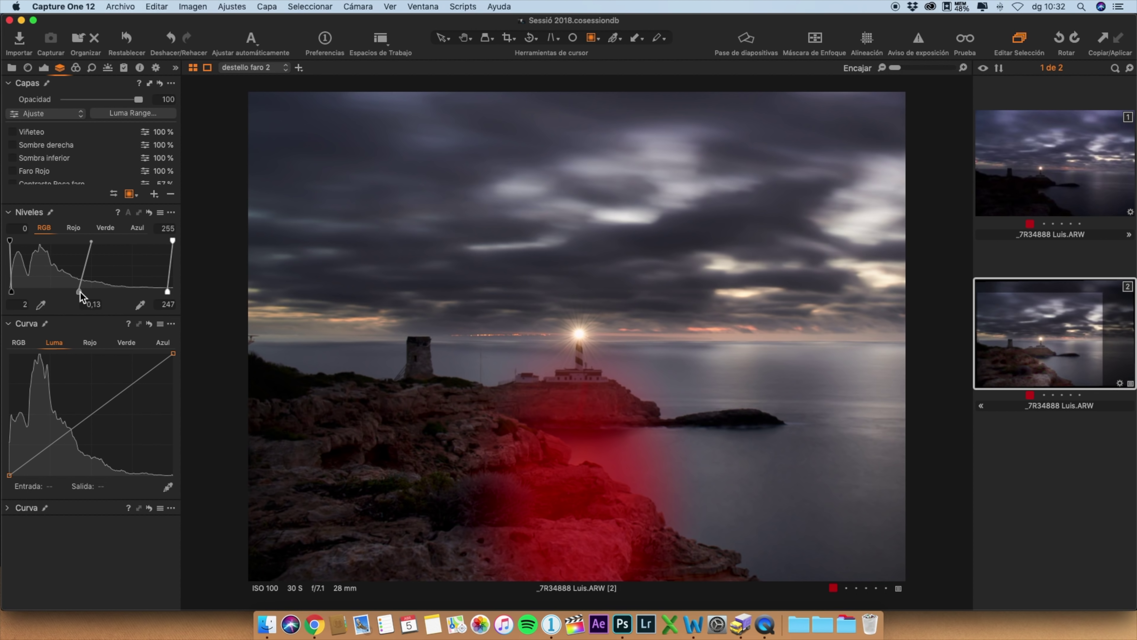
Set the levels midtone of the destello faro 2 layer to 0,05, try a further shift, and undo that last shift
key("m")
left_click_drag(81, 292, 86, 295)
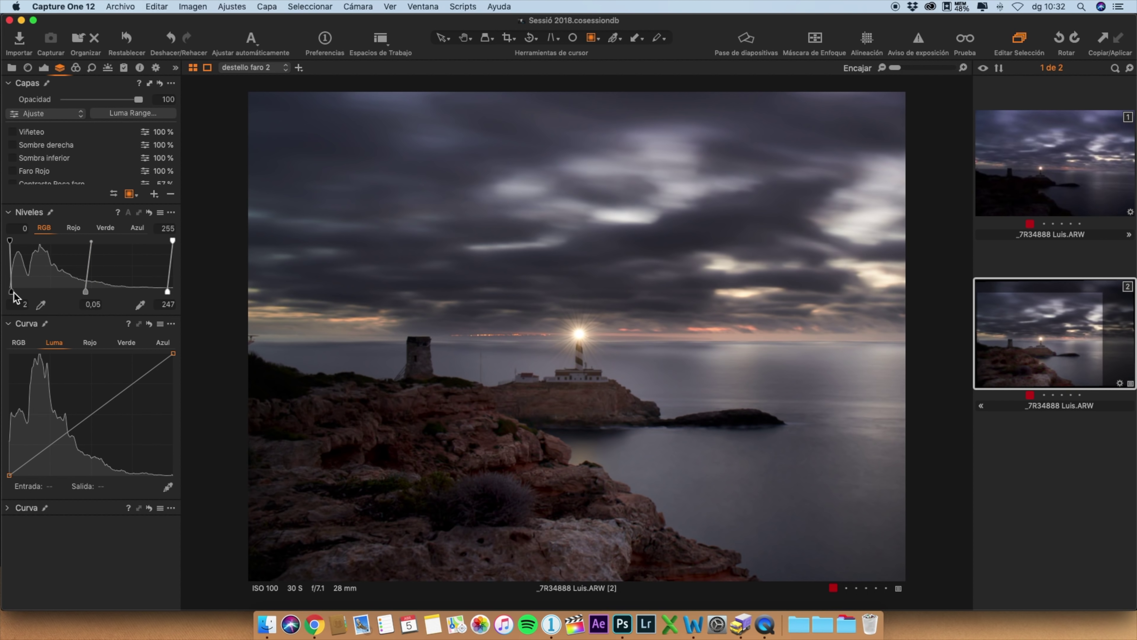
left_click_drag(85, 292, 82, 292)
key("super+z")
Enable the Luz arbustos y roca layer and compare the rocks and bushes with it off and on, displaying its mask
scroll(41, 167, "up", 3)
left_click(36, 159)
left_click(12, 159)
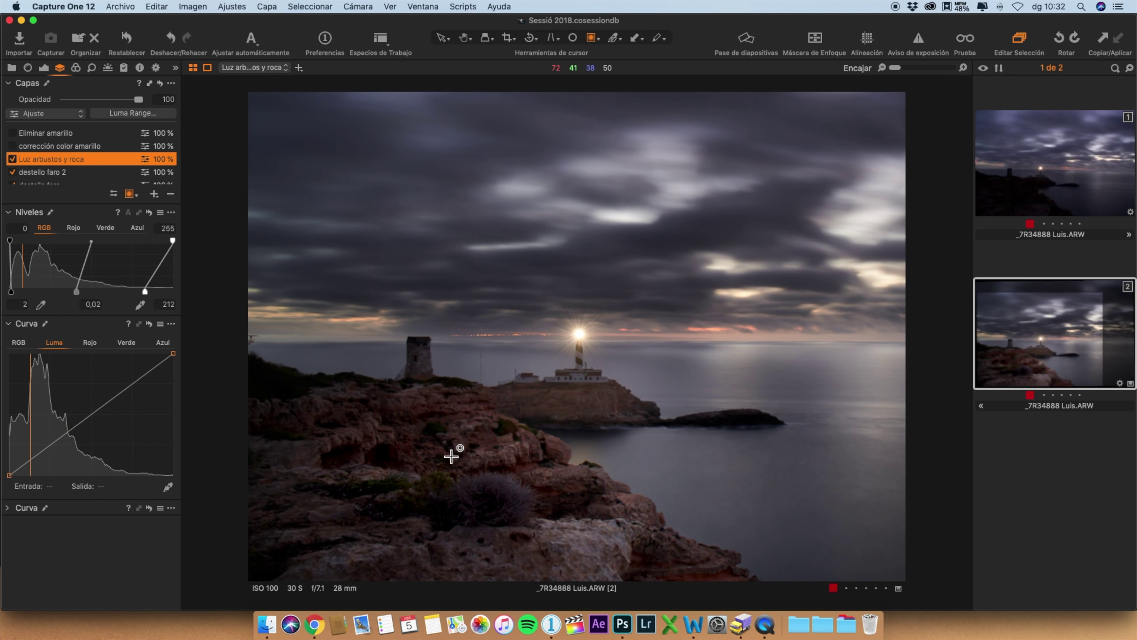
left_click(43, 67)
left_click(12, 225)
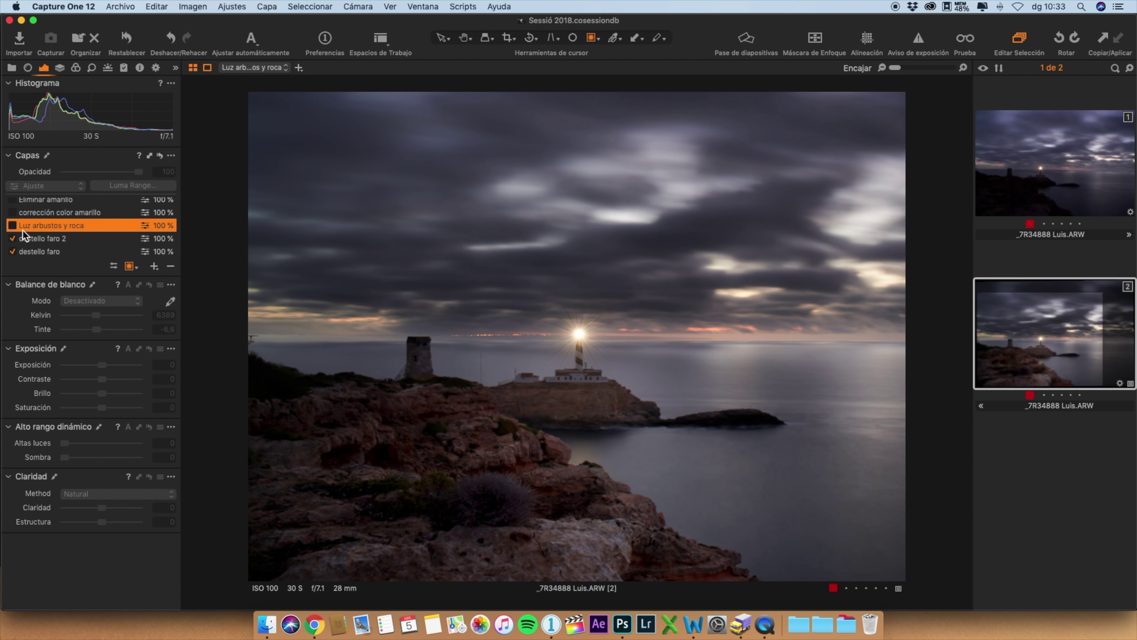
left_click(12, 224)
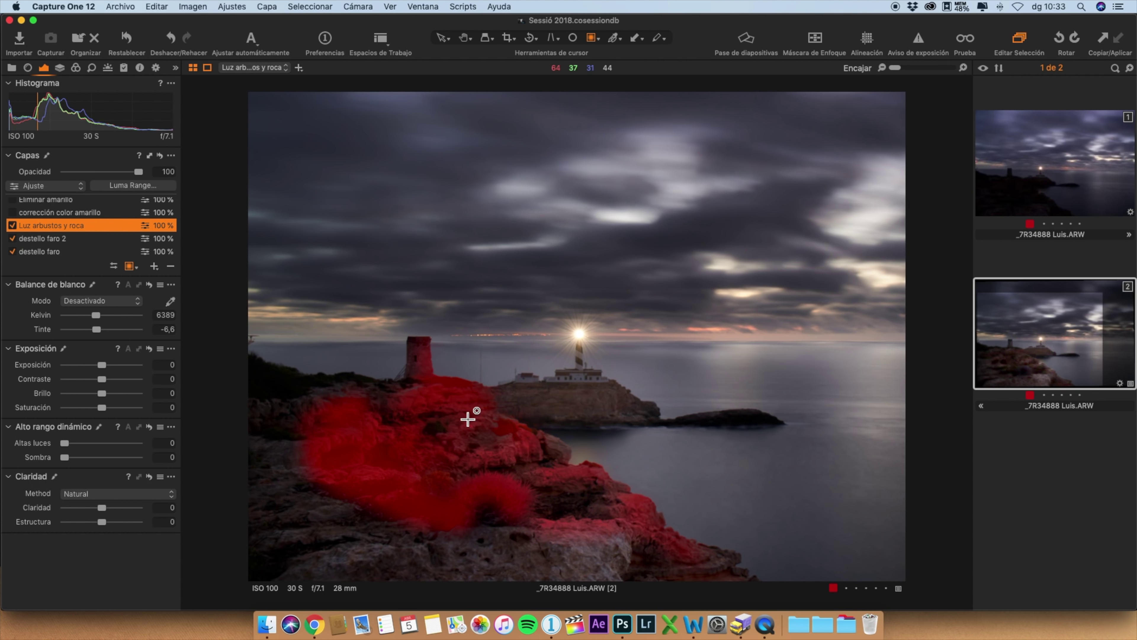
left_click(11, 225)
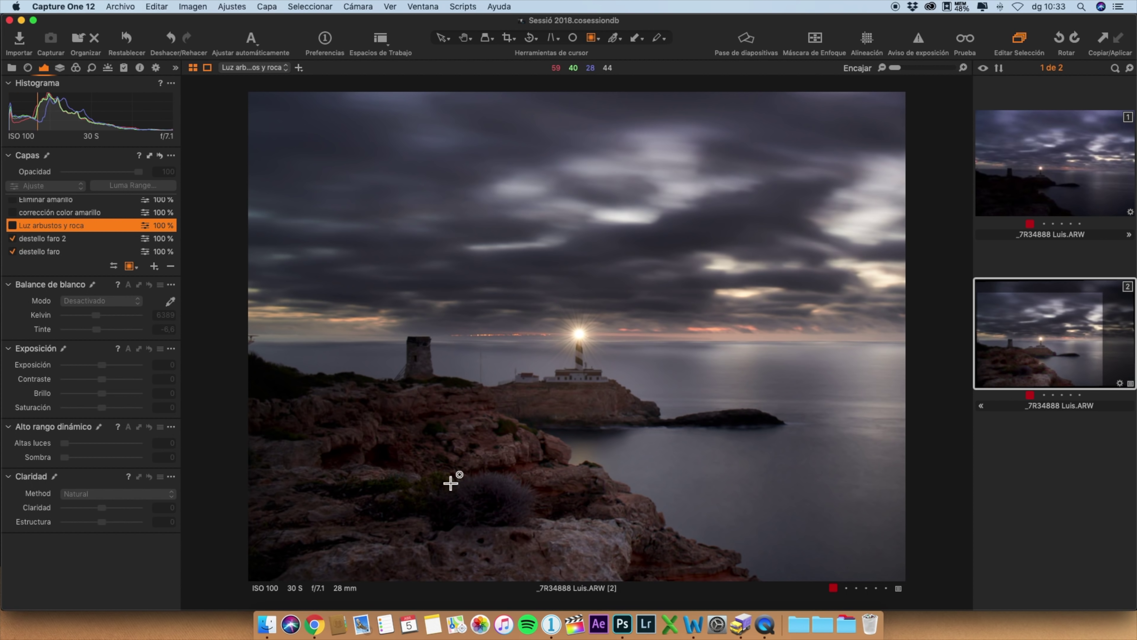
left_click(13, 225)
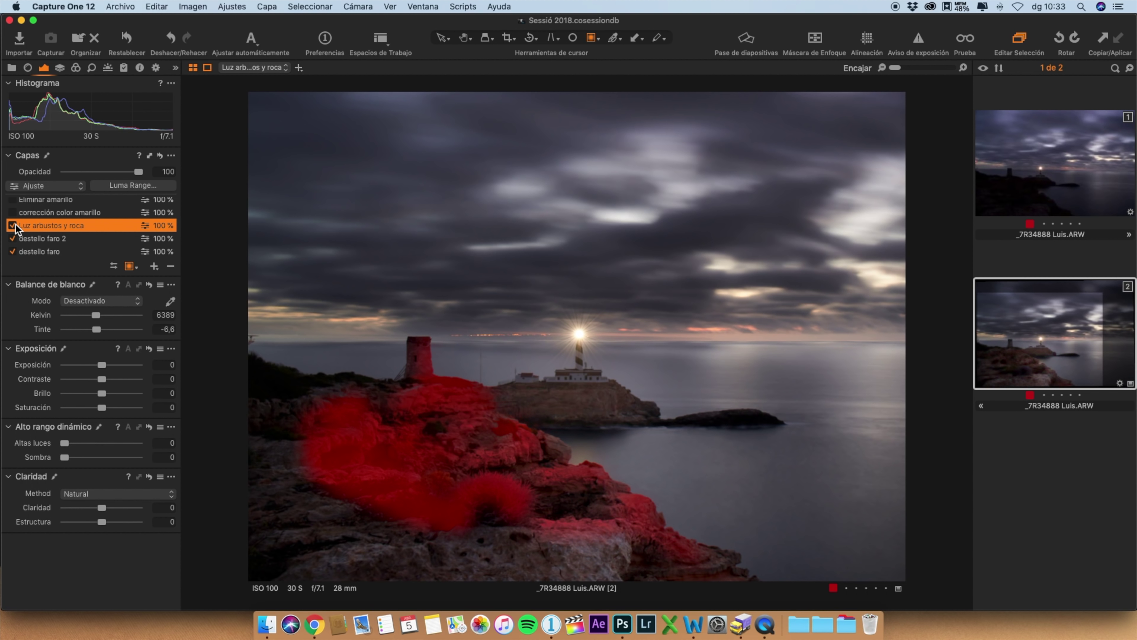
Enable the corrección color amarillo layer and compare the horizon repeatedly with the layer off and on
left_click(26, 213)
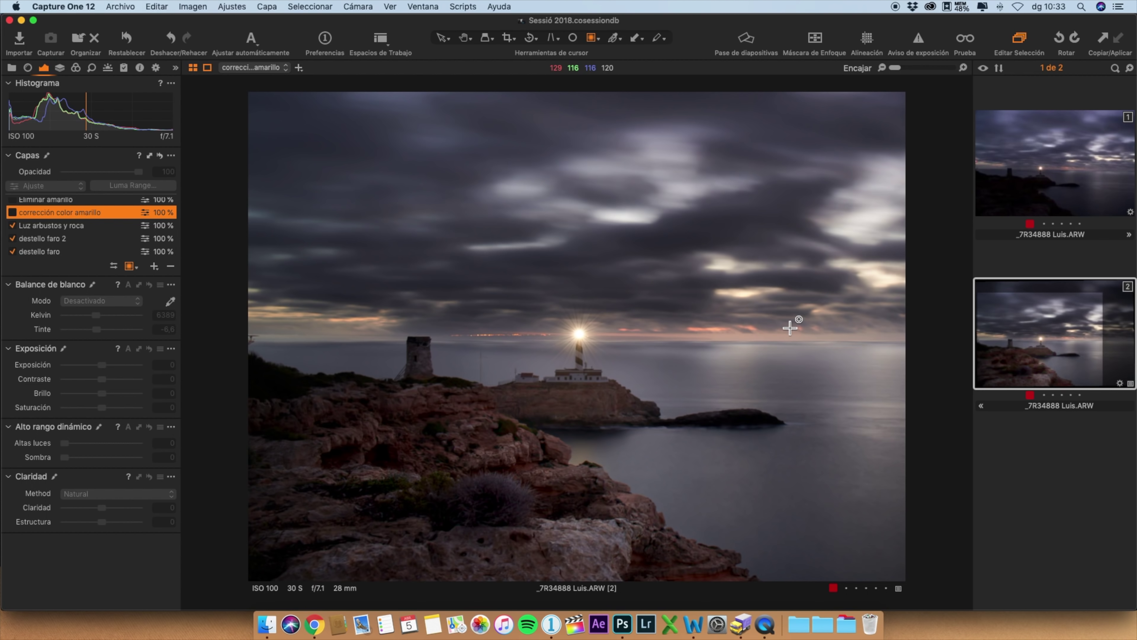
left_click(12, 212)
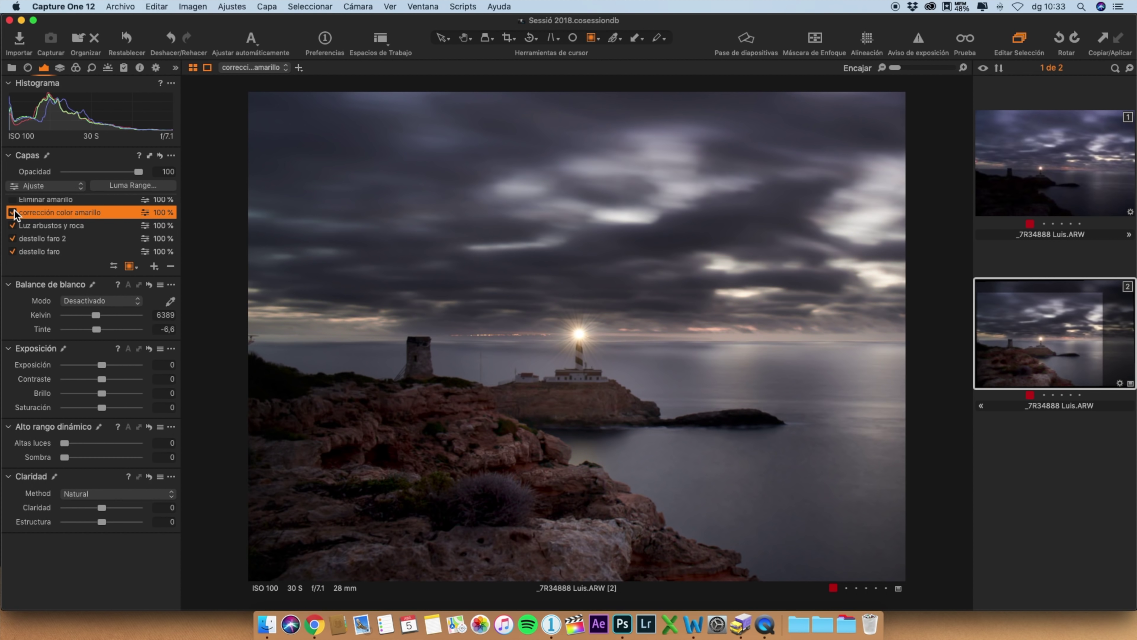
left_click(12, 213)
left_click(12, 212)
left_click(12, 212)
left_click(12, 212)
Display the corrección color amarillo mask off and on along the horizon and examine the layer's advanced colour editor settings
key("m")
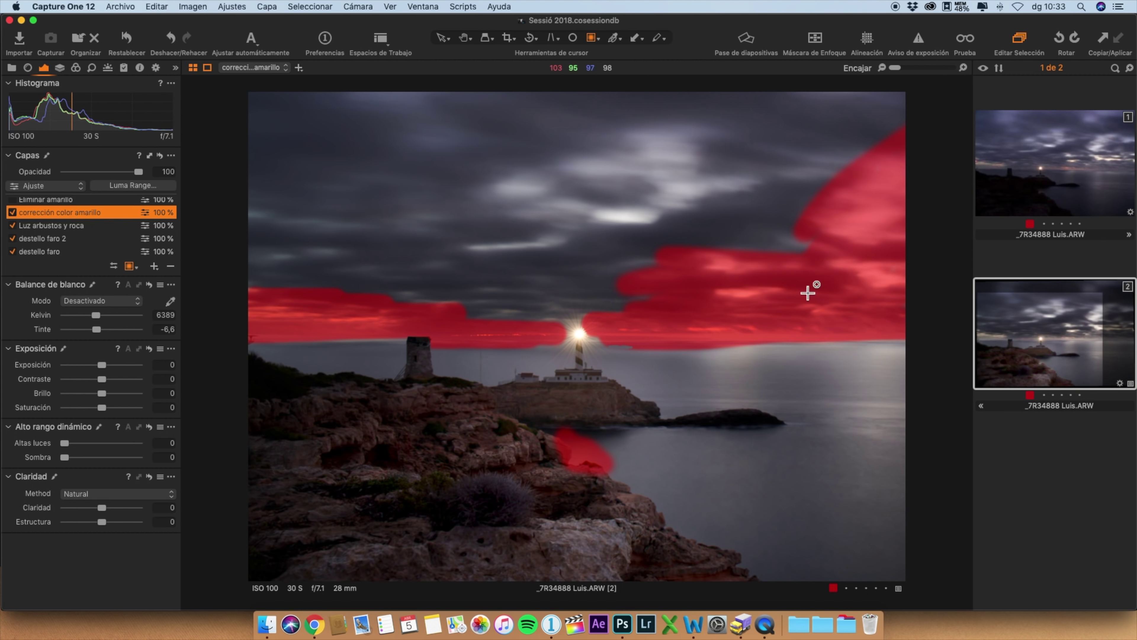
key("m")
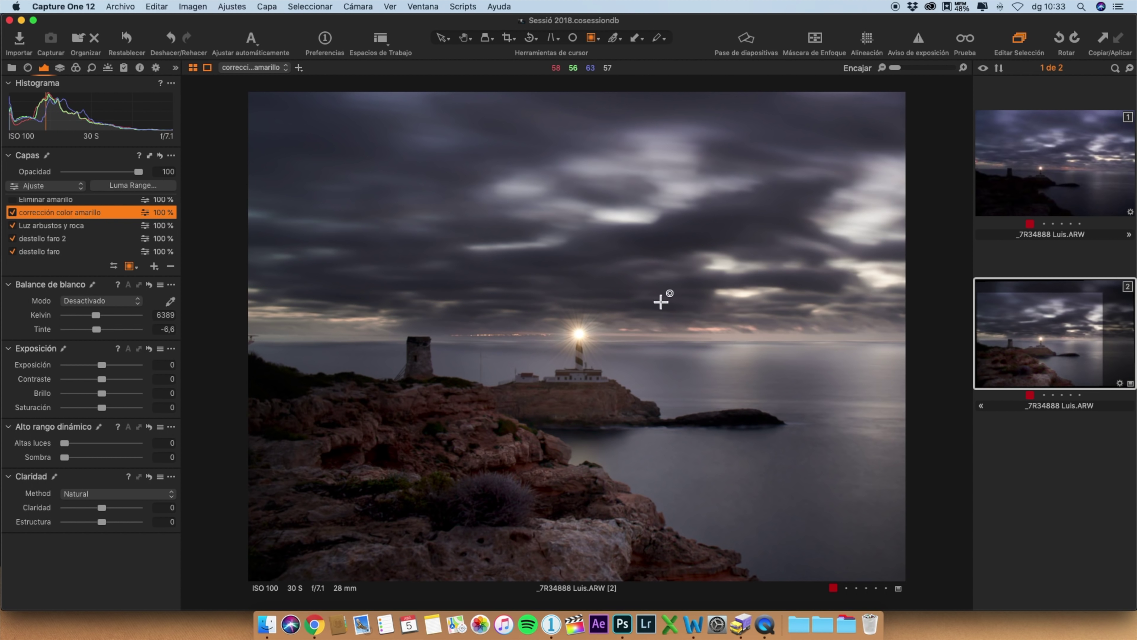
key("m")
key("m")
left_click(76, 68)
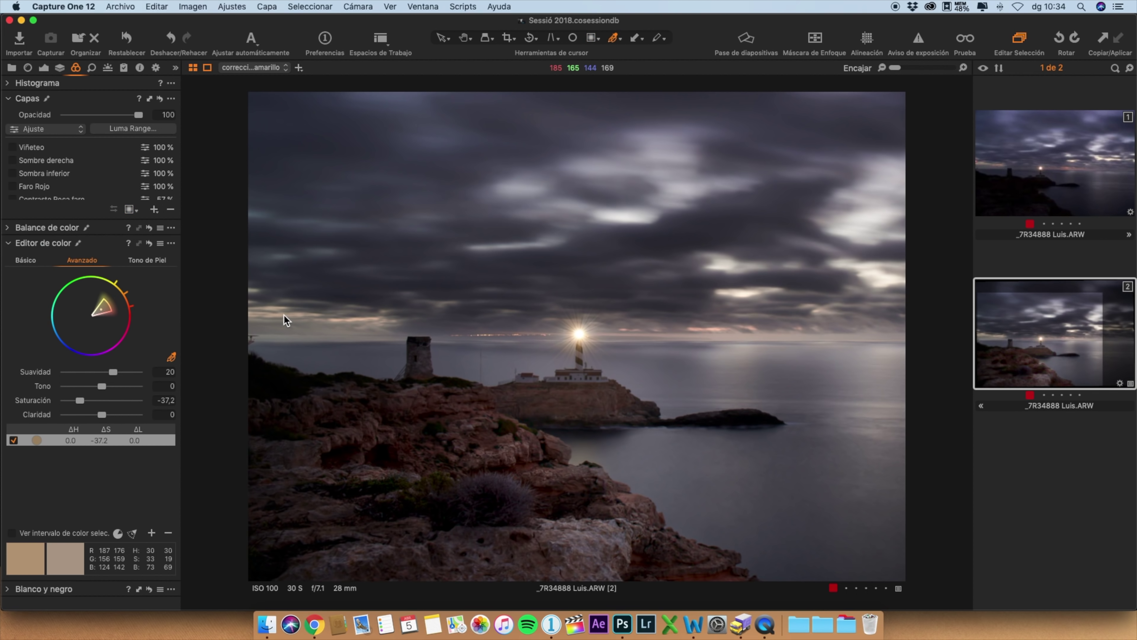
Enable the Eliminar amarillo layer, display its mask over sky and sea, and compare the layer off and on
scroll(67, 179, "down", 3)
scroll(591, 304, "up", 1)
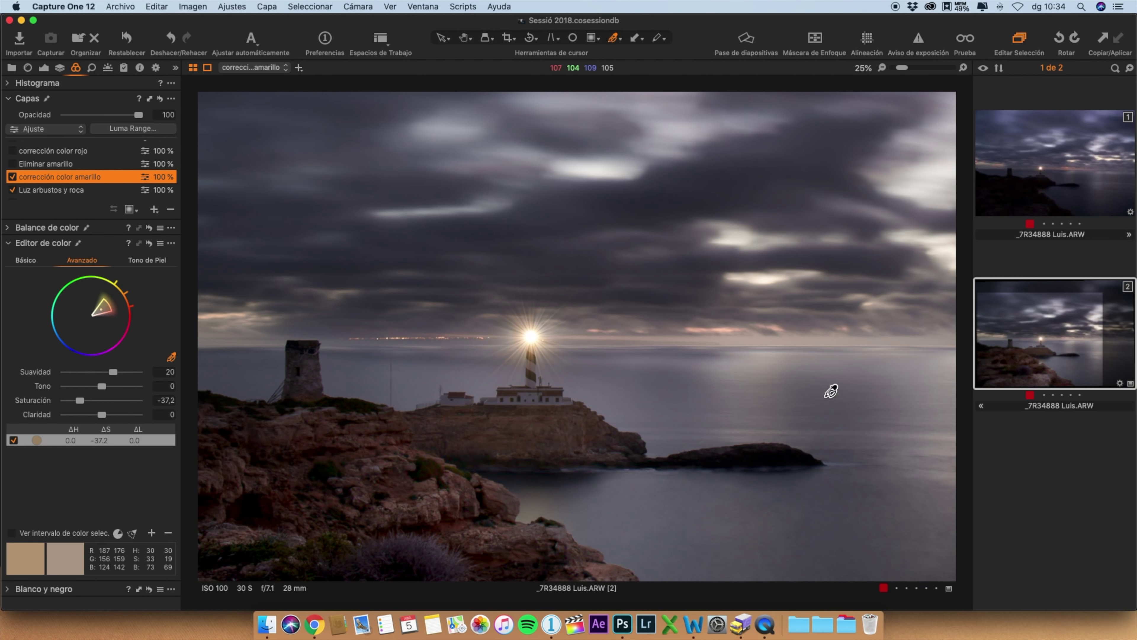
left_click(45, 164)
left_click(12, 164)
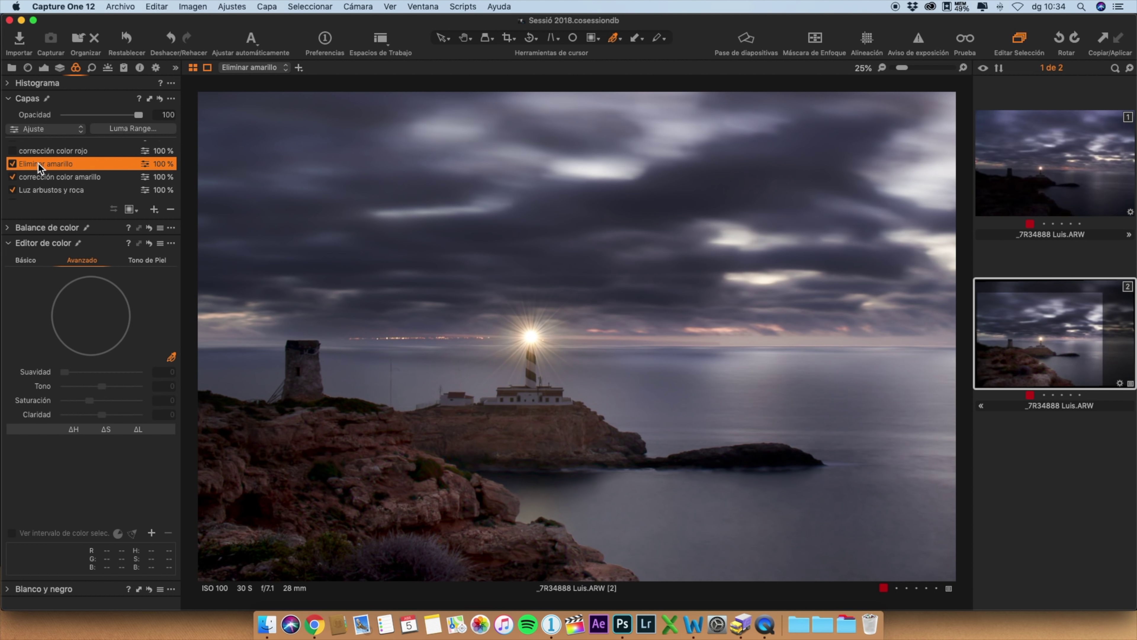
key("m")
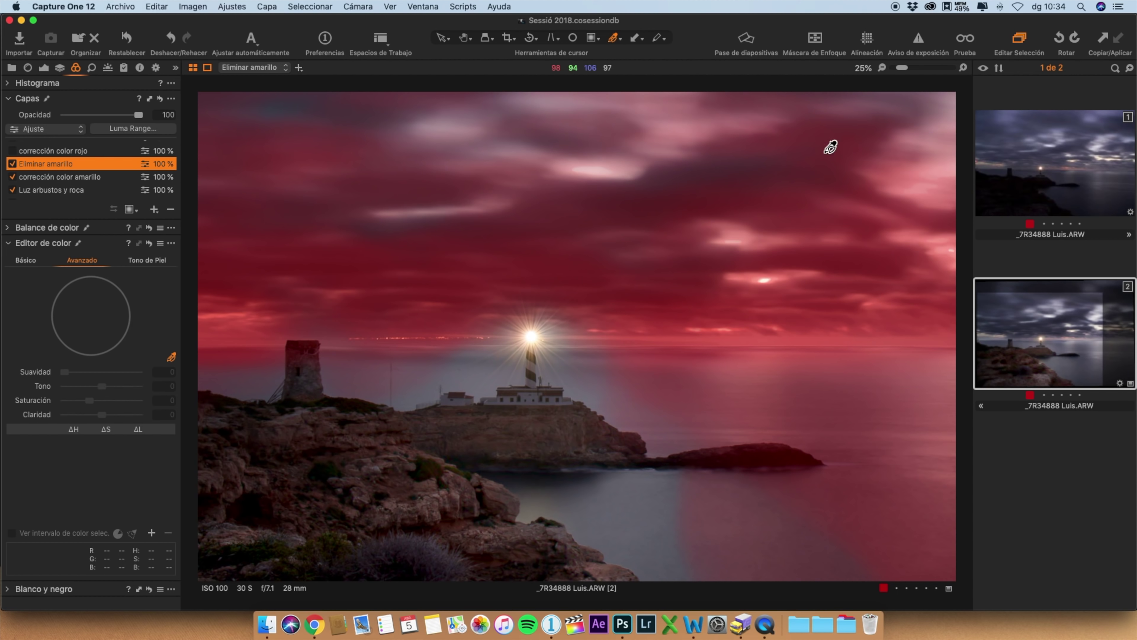
key("m")
key("m")
key("m")
left_click(12, 164)
left_click(12, 164)
Enable the corrección color rojo layer and select the Contraste Roca faro layer
left_click(49, 151)
key("super+5")
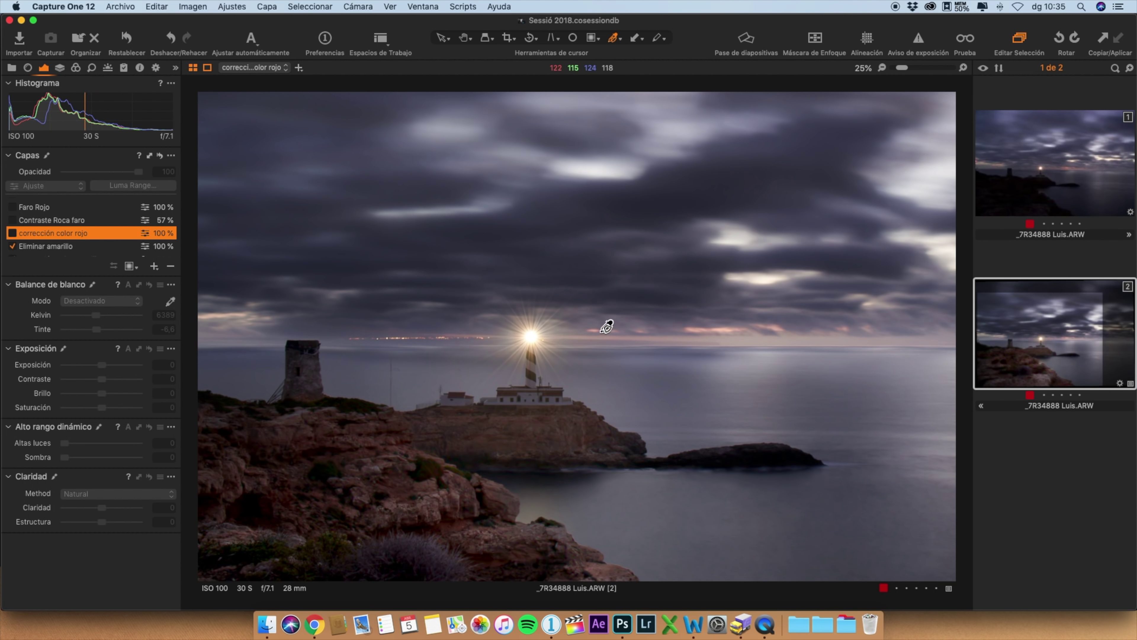
key("super+4")
key("super+0")
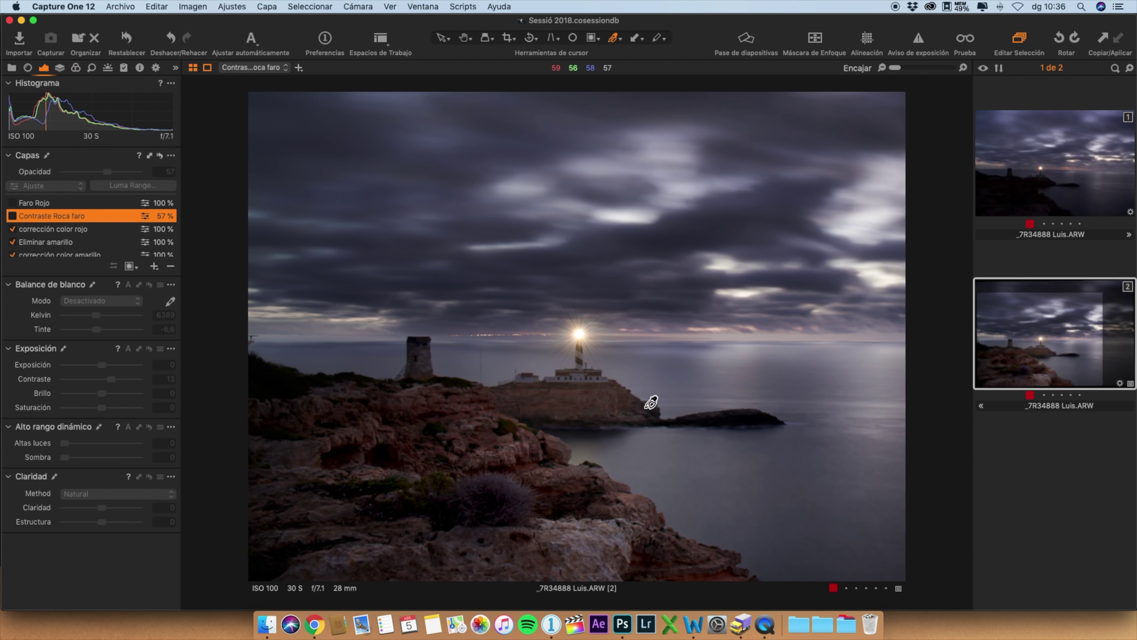
Enable the Contraste Roca faro layer and select the Faro Rojo layer for a close look at the lighthouse
left_click(35, 203)
key("super+alt+0")
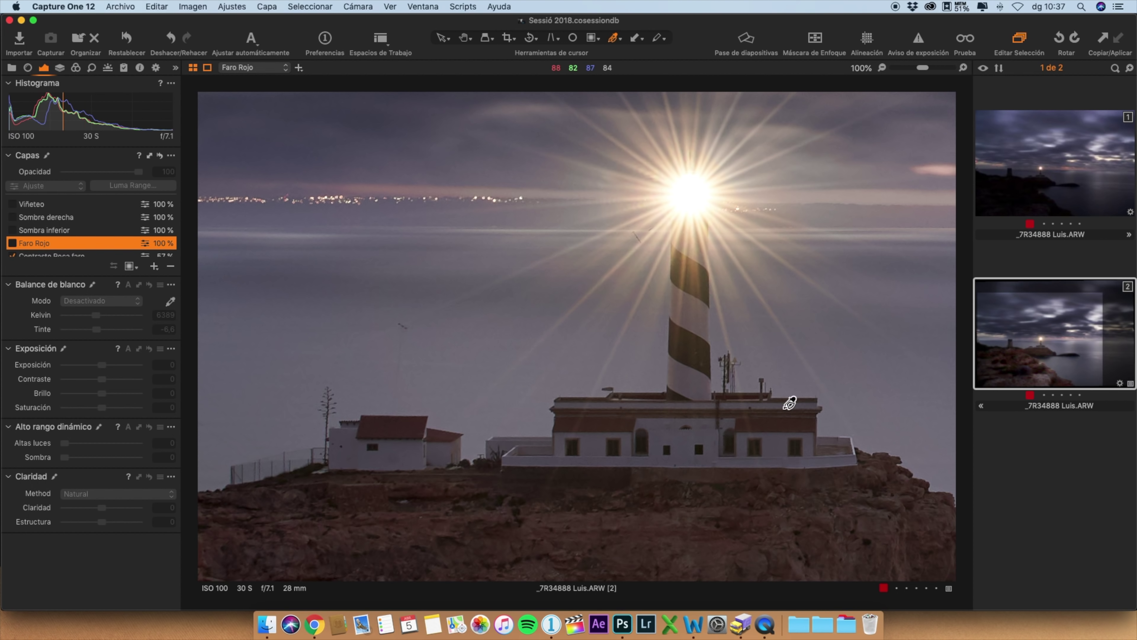